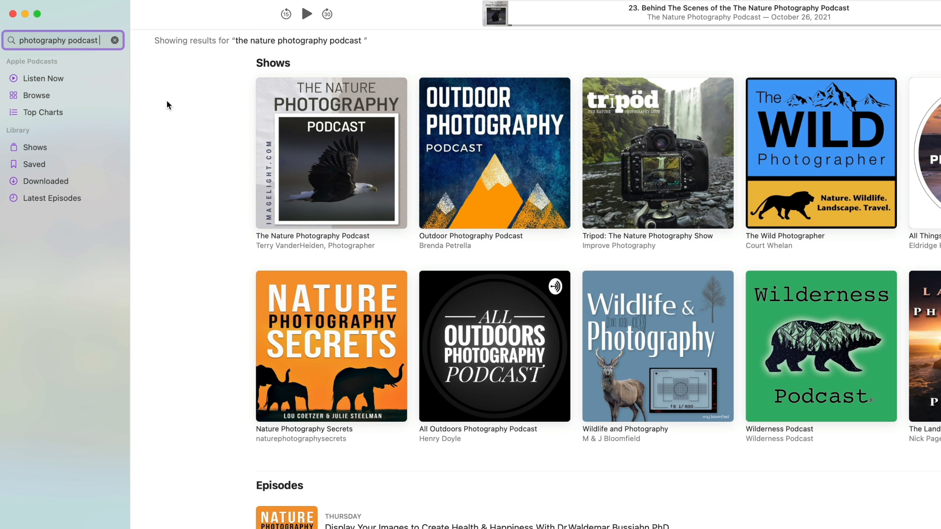
Open The Nature Photography Podcast from the show search results
{"action": "mouse_move", "coordinate": [374, 163]}
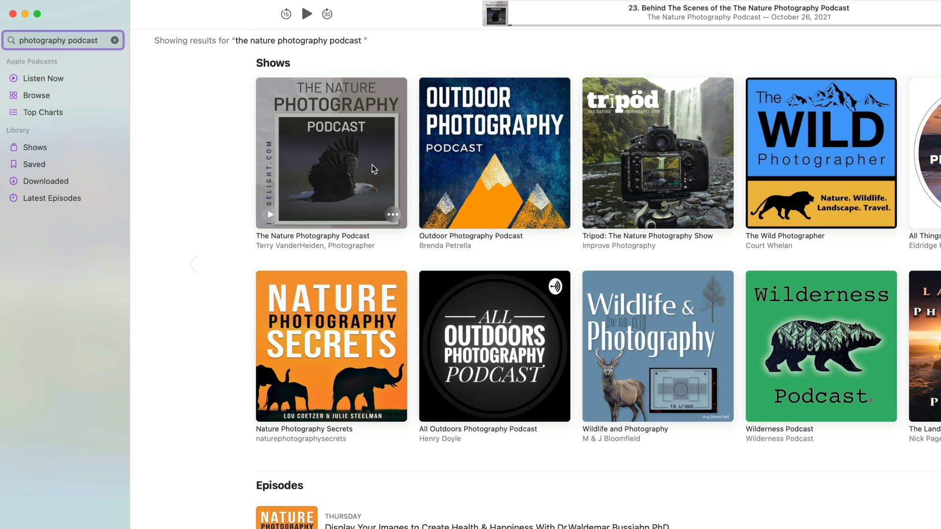
{"action": "left_click", "coordinate": [350, 173]}
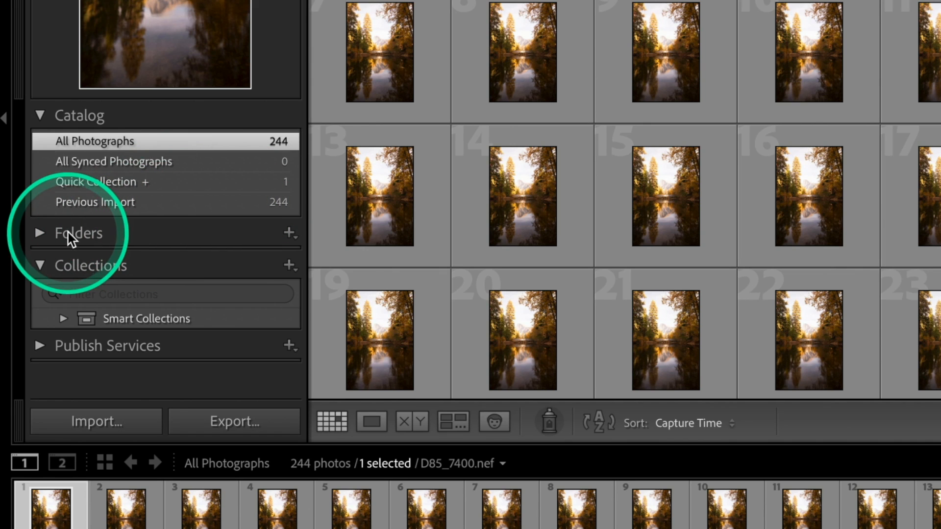
{"action": "left_click", "coordinate": [40, 234]}
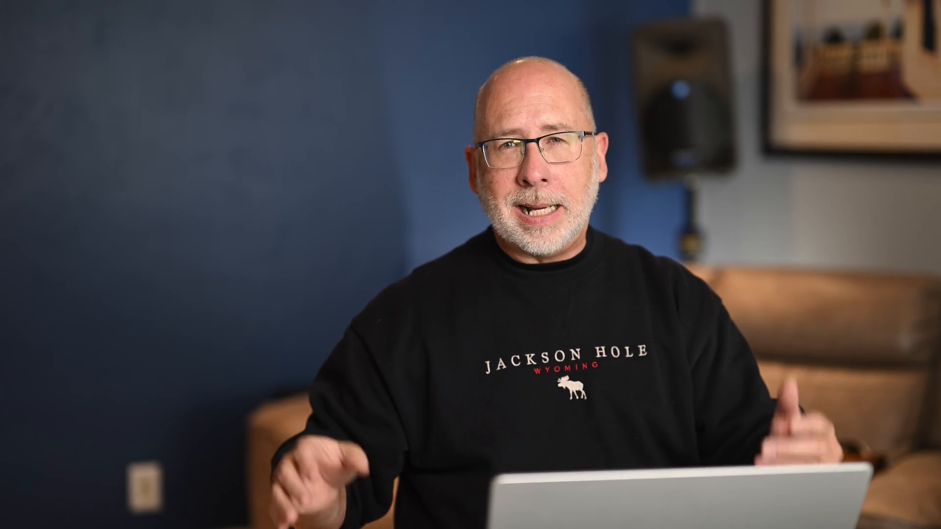
{"action": "left_click", "coordinate": [40, 266]}
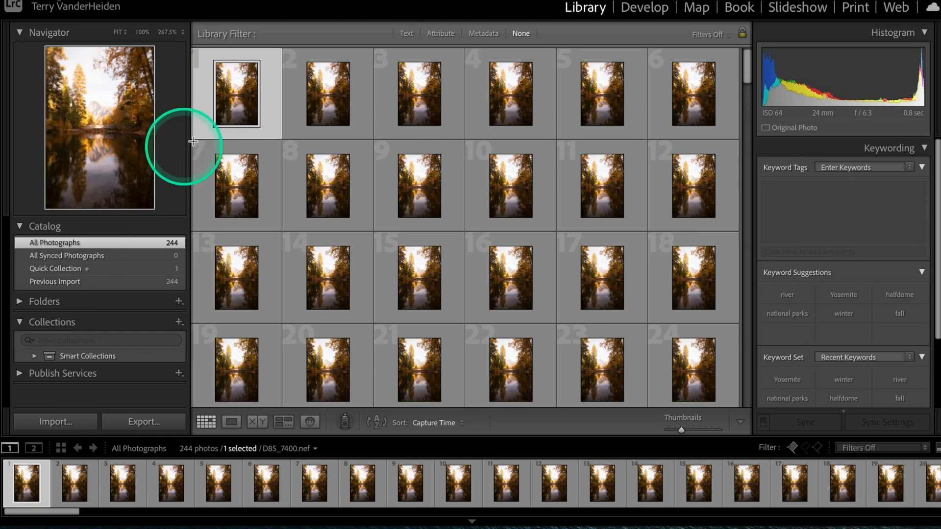
Enlarge the first autumn river photo and step through the following shots of the same scene one by one
{"action": "double_click", "coordinate": [224, 98]}
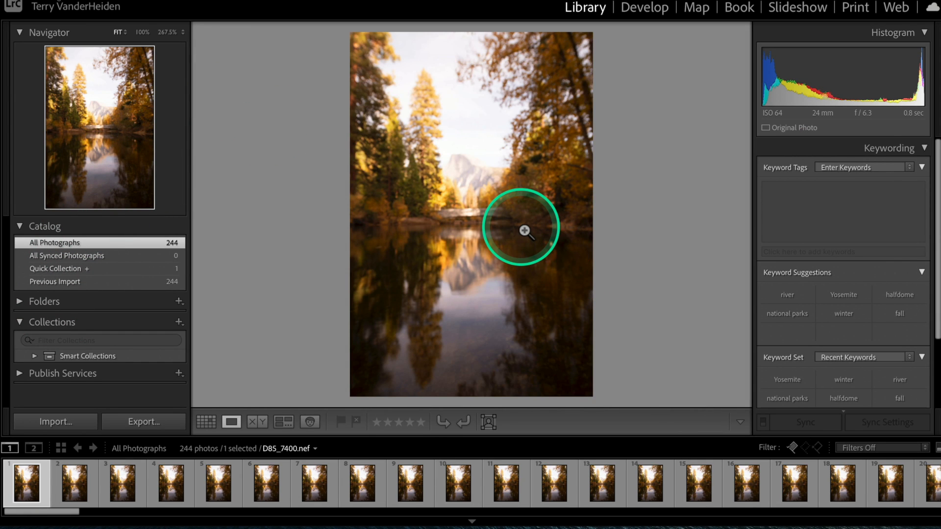
{"action": "key", "text": "Right"}
{"action": "key", "text": "Right"}
{"action": "key", "text": "Right"}
{"action": "key", "text": "Right"}
{"action": "key", "text": "Right"}
{"action": "key", "text": "Right"}
{"action": "key", "text": "Right"}
{"action": "key", "text": "Right"}
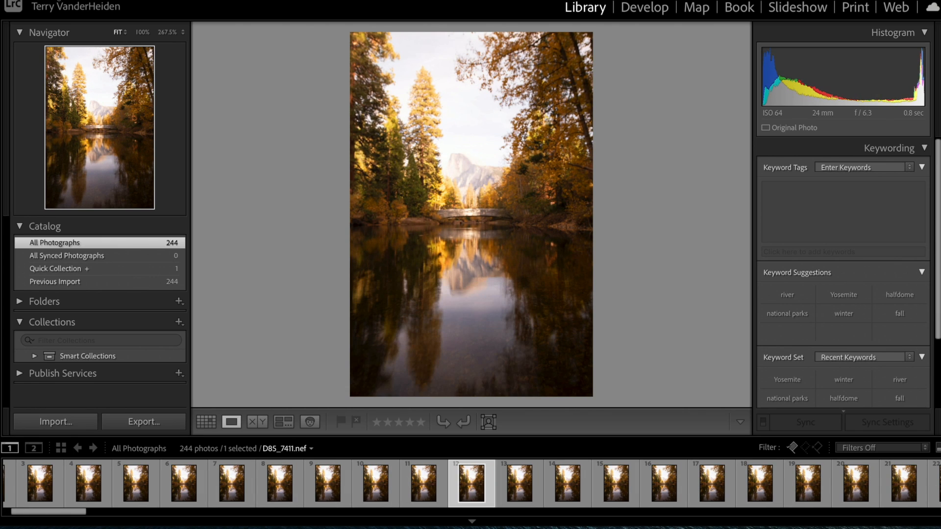
{"action": "key", "text": "Right"}
{"action": "key", "text": "Right"}
{"action": "key", "text": "Right"}
{"action": "key", "text": "Right"}
{"action": "key", "text": "Right"}
{"action": "key", "text": "Right"}
{"action": "key", "text": "Right"}
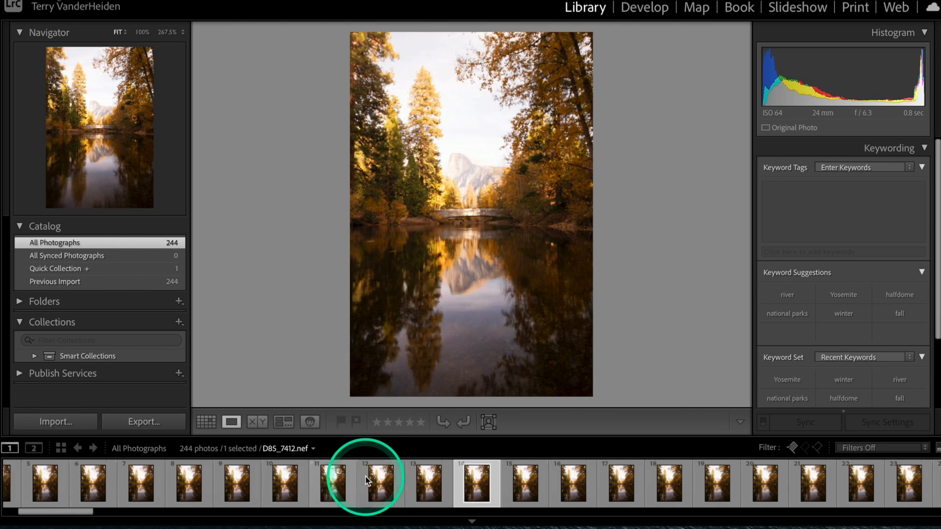
{"action": "key", "text": "Right"}
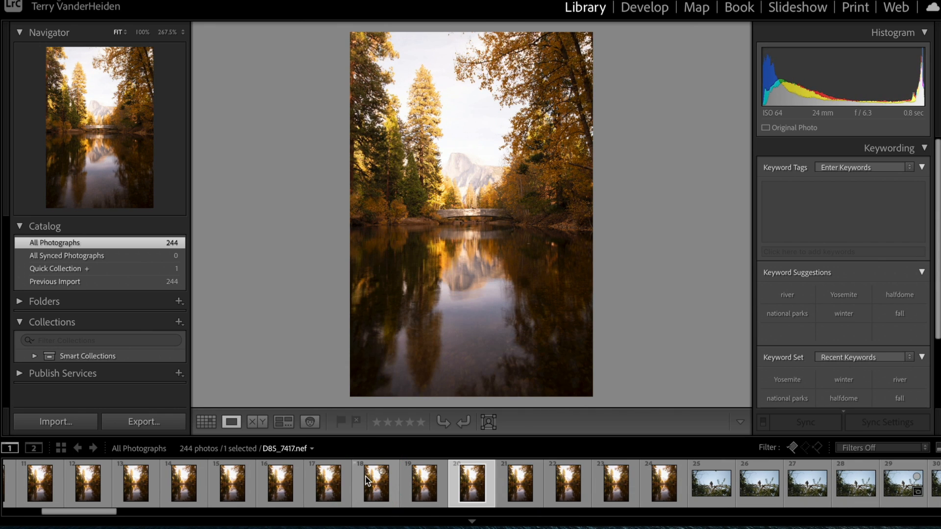
Return to the thumbnail grid and reduce the thumbnail size so that seven photos fit per row
{"action": "key", "text": "g"}
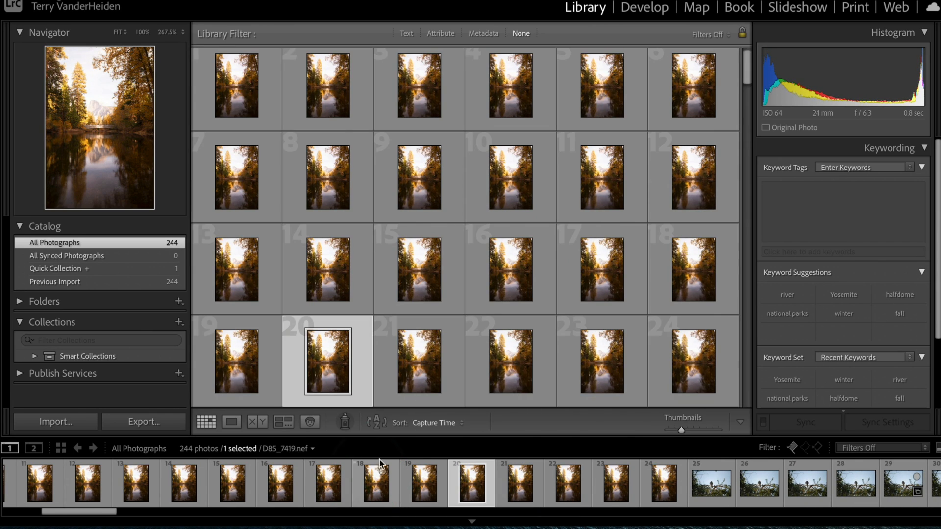
{"action": "left_click_drag", "start_coordinate": [682, 432], "coordinate": [680, 431]}
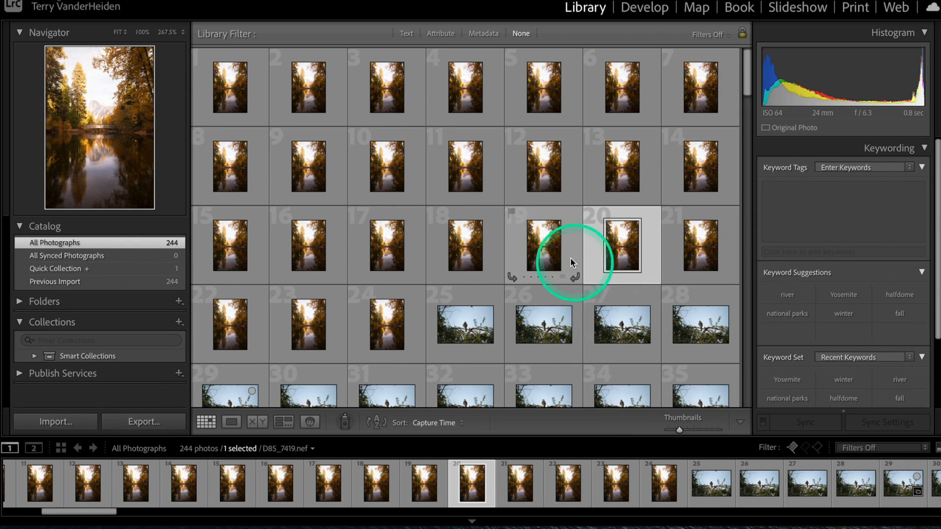
Create a collection named Yosemite Fall that includes the first autumn river photo
{"action": "left_click", "coordinate": [223, 85]}
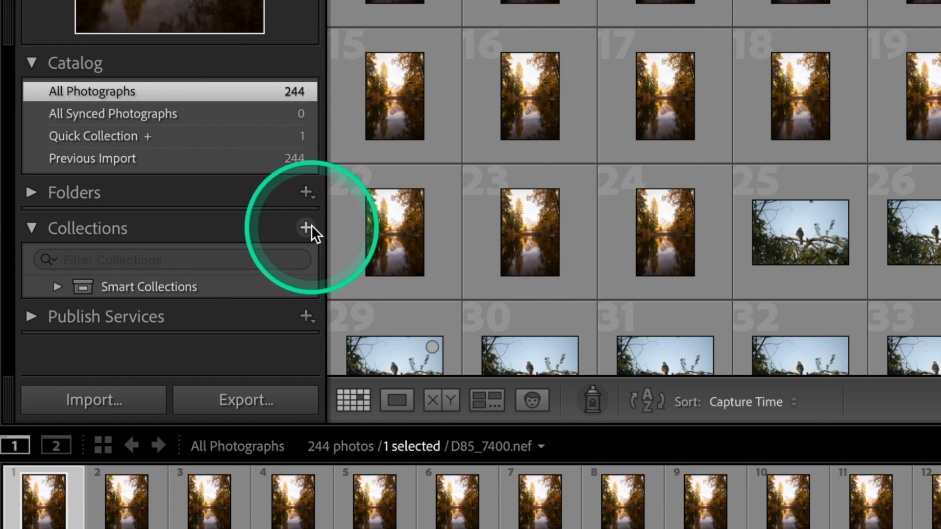
{"action": "left_click", "coordinate": [180, 321]}
{"action": "left_click", "coordinate": [352, 247]}
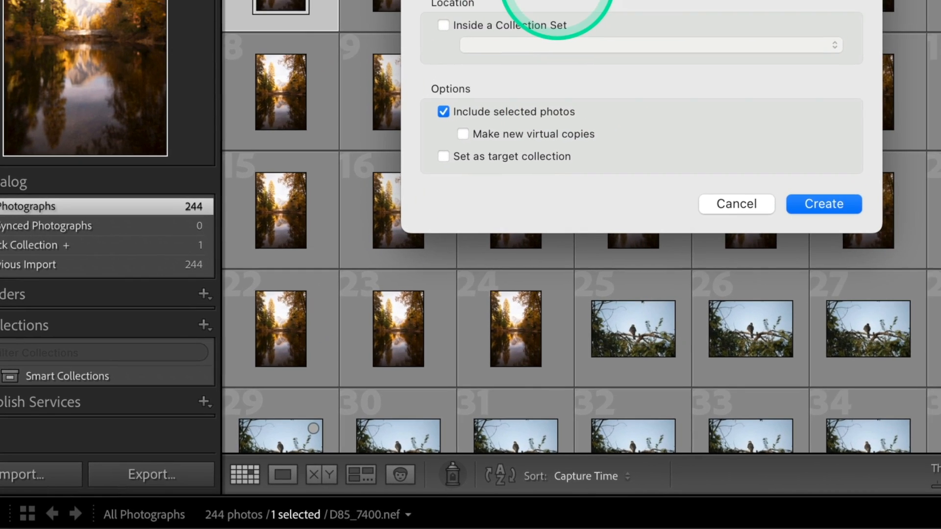
{"action": "type", "text": "Y"}
{"action": "type", "text": "os"}
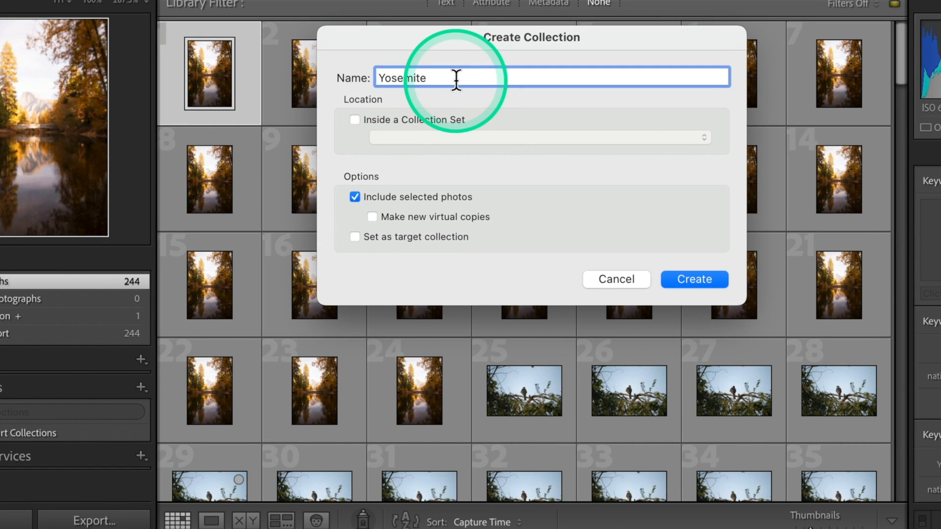
{"action": "type", "text": "emite"}
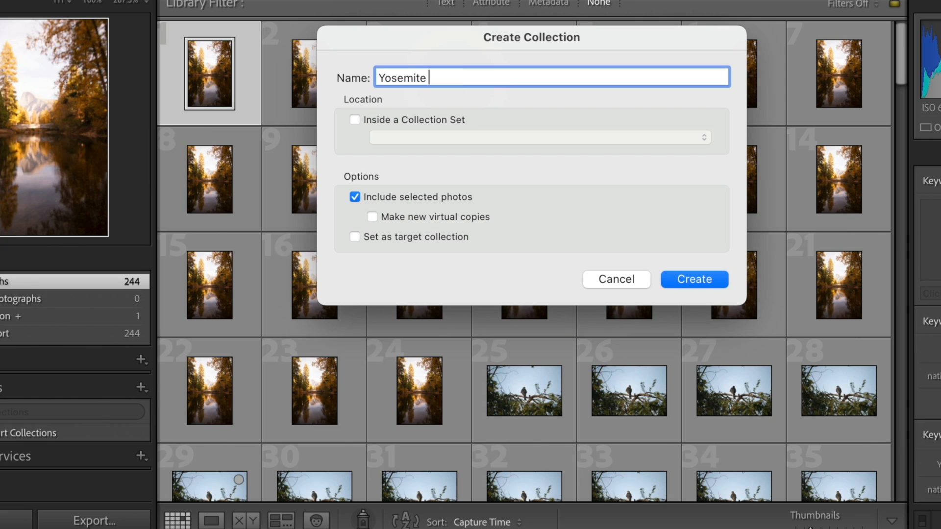
{"action": "left_click", "coordinate": [679, 279]}
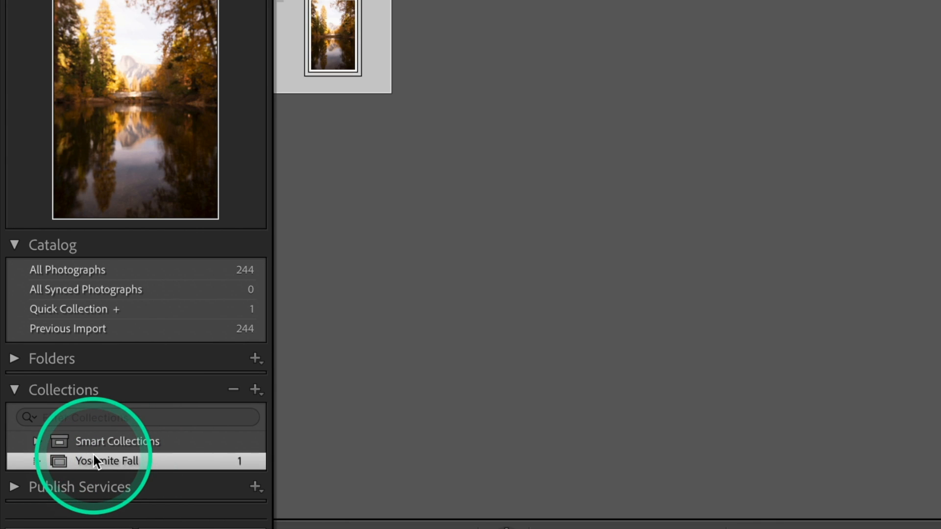
Select photos 1 to 24 in All Photographs and add them to the Yosemite Fall collection
{"action": "left_click", "coordinate": [171, 272]}
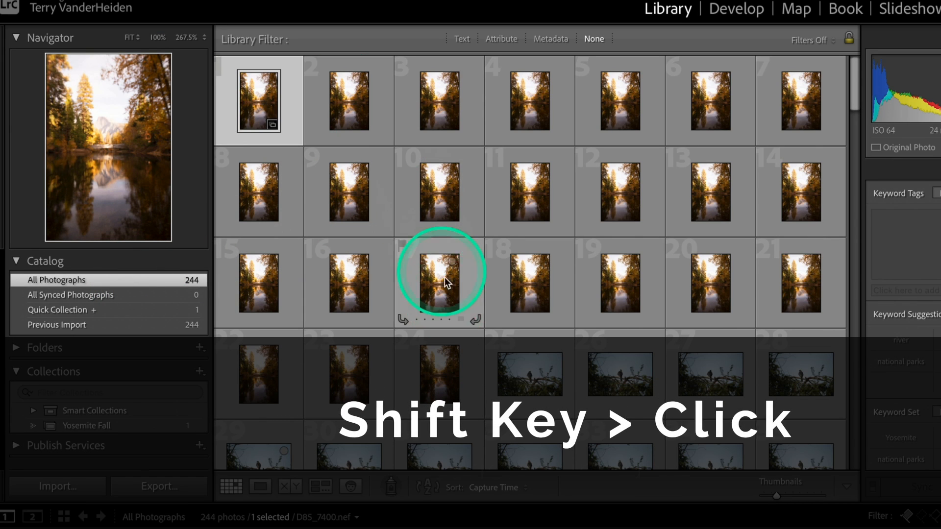
{"action": "left_click", "coordinate": [433, 376], "text": "shift"}
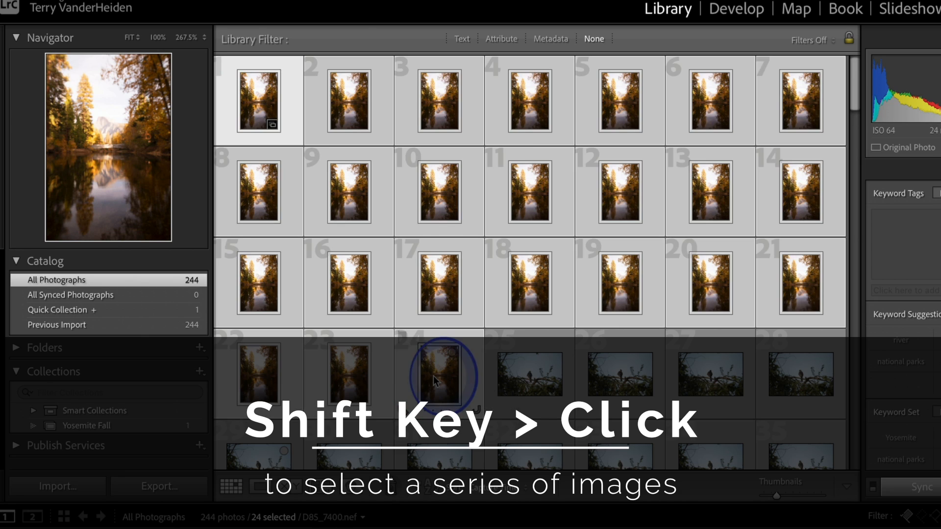
{"action": "left_click_drag", "start_coordinate": [255, 361], "coordinate": [136, 416]}
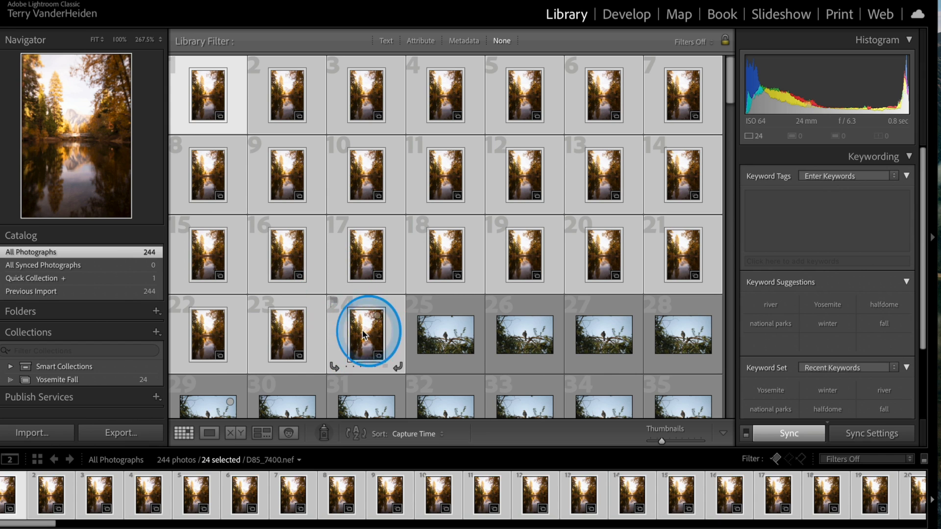
Deselect the group of autumn photos and view photo 24 enlarged
{"action": "left_click", "coordinate": [363, 335]}
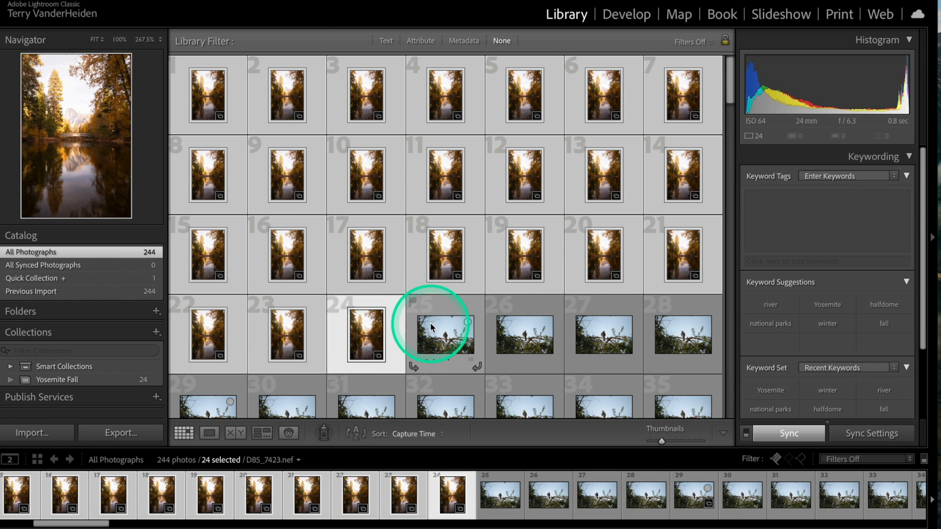
{"action": "left_click", "coordinate": [388, 330]}
{"action": "double_click", "coordinate": [384, 329]}
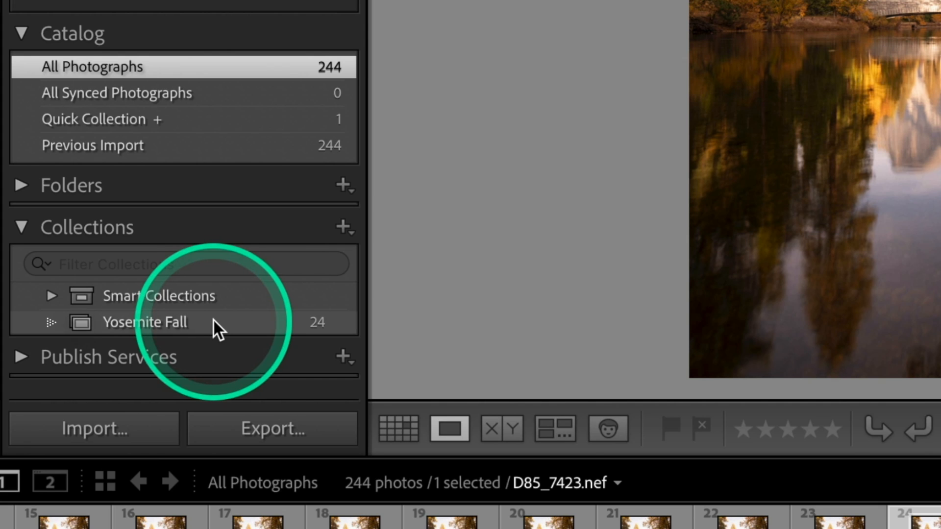
Rename the Yosemite Fall collection to Yosemite Halfdome
{"action": "right_click", "coordinate": [91, 380]}
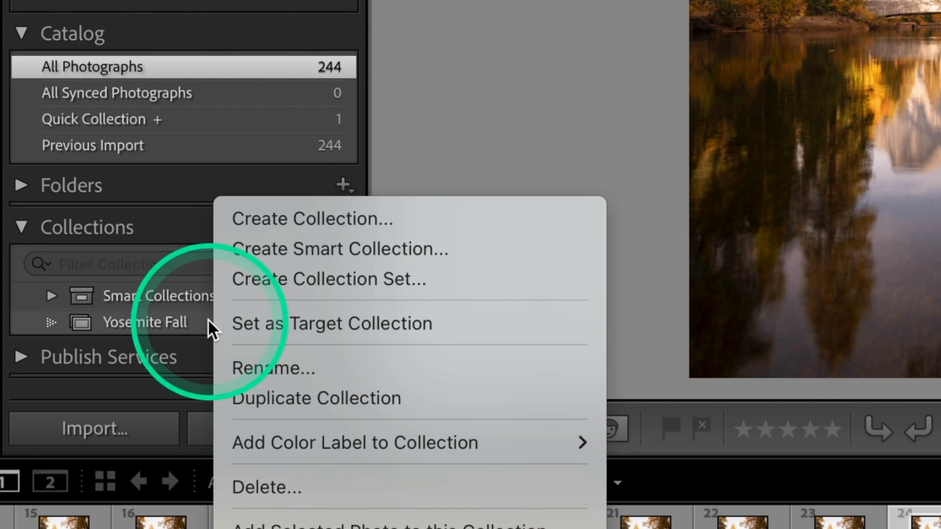
{"action": "left_click", "coordinate": [237, 368]}
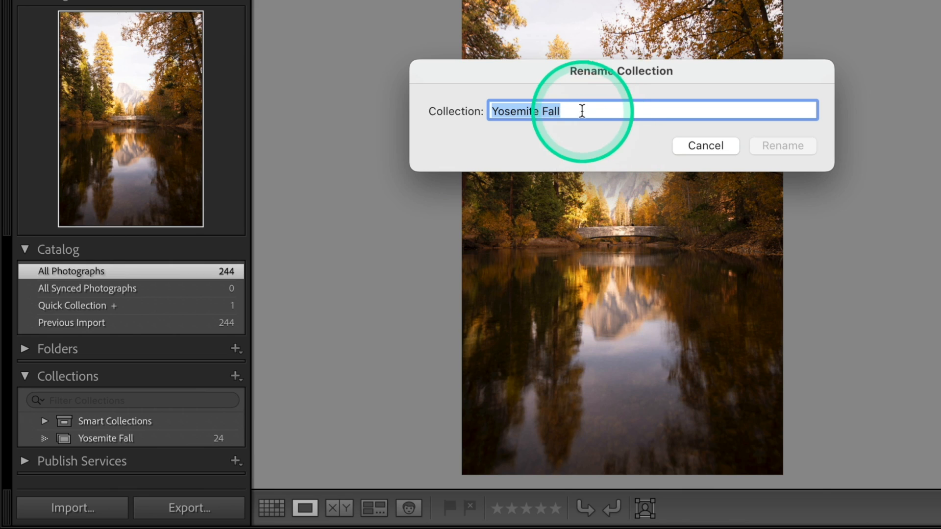
{"action": "left_click", "coordinate": [570, 110]}
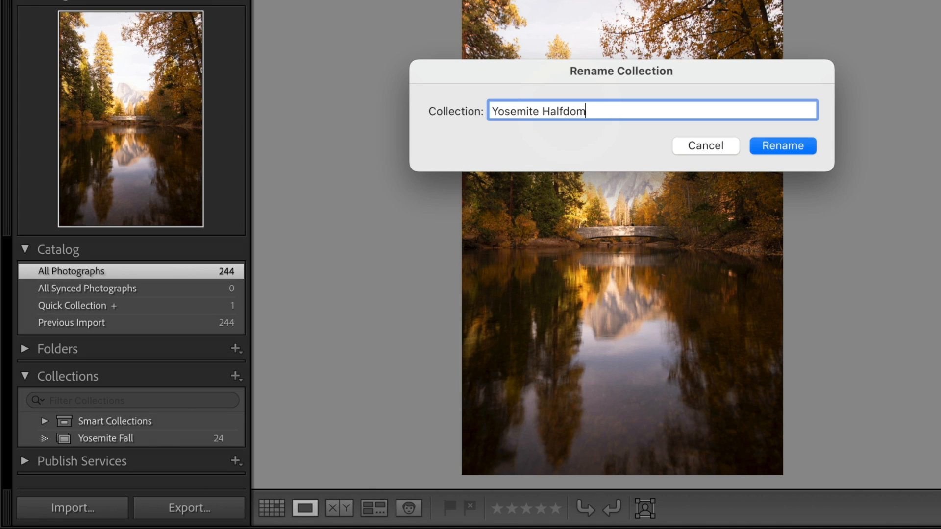
{"action": "left_click", "coordinate": [783, 145]}
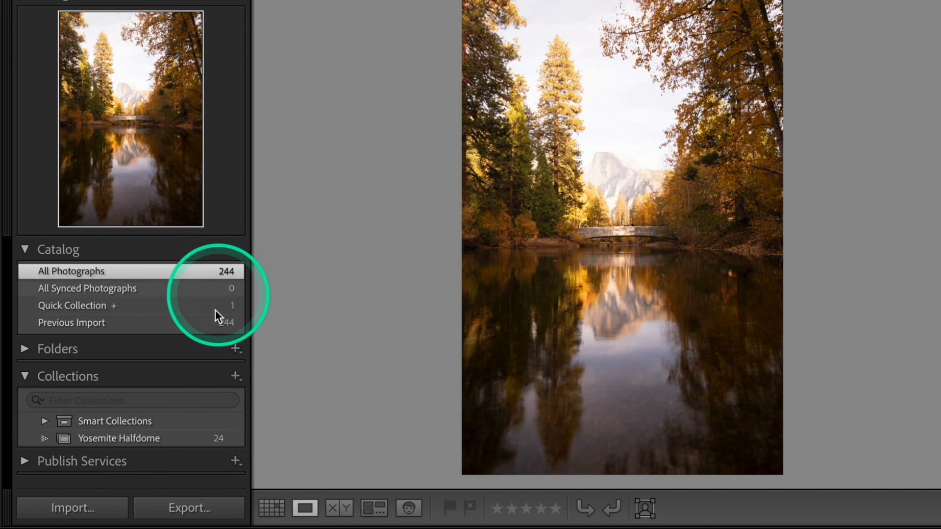
Create a collection named Yosemite Winter from the four snowy river photos, 42 to 45, in All Photographs
{"action": "left_click", "coordinate": [271, 508]}
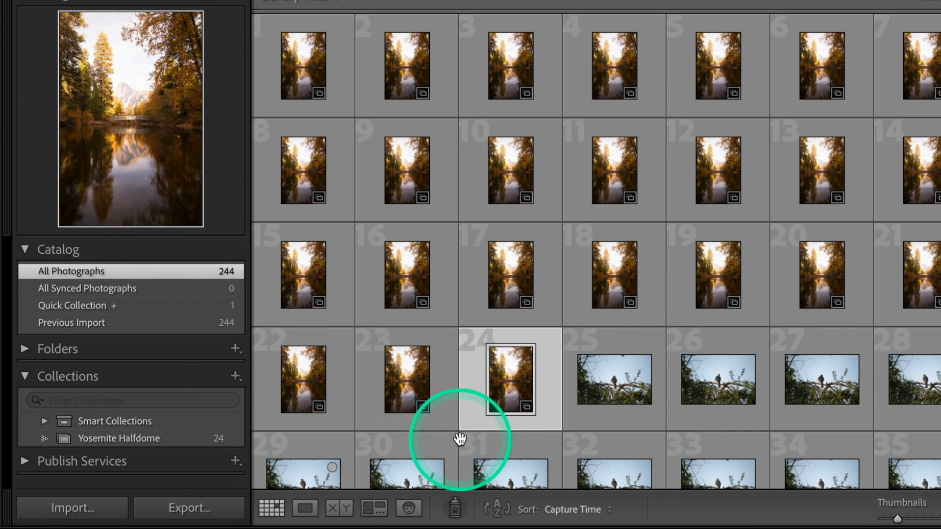
{"action": "scroll", "coordinate": [459, 437], "scroll_direction": "down", "scroll_amount": 5}
{"action": "scroll", "coordinate": [458, 437], "scroll_direction": "down", "scroll_amount": 3}
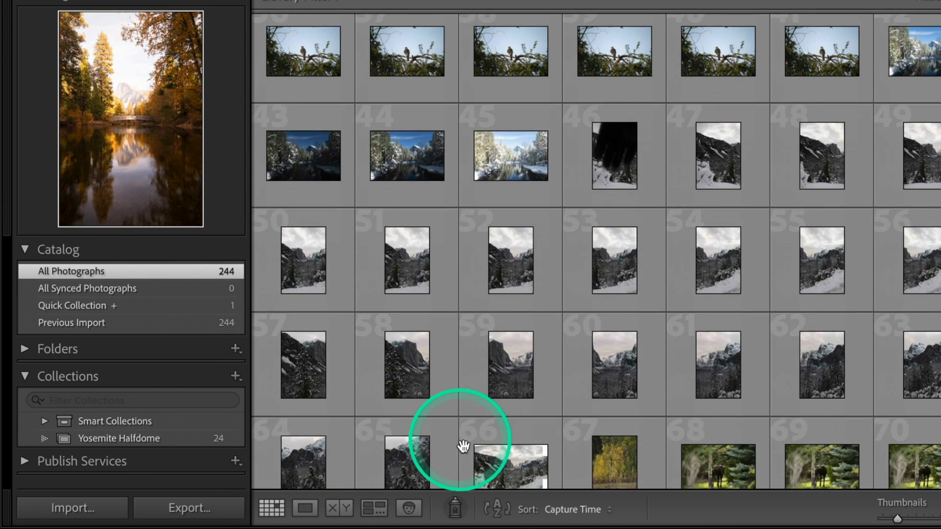
{"action": "scroll", "coordinate": [619, 159], "scroll_direction": "up", "scroll_amount": 5}
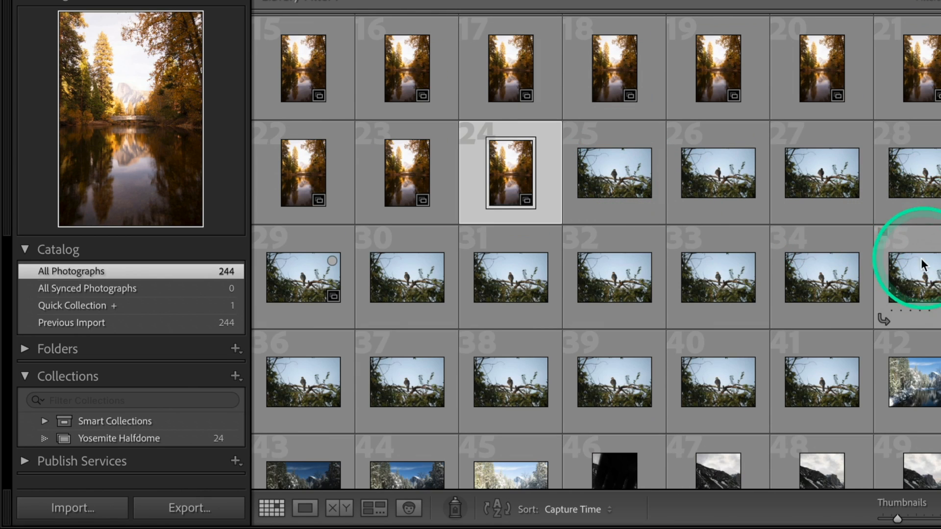
{"action": "scroll", "coordinate": [833, 265], "scroll_direction": "down", "scroll_amount": 3}
{"action": "left_click", "coordinate": [931, 191]}
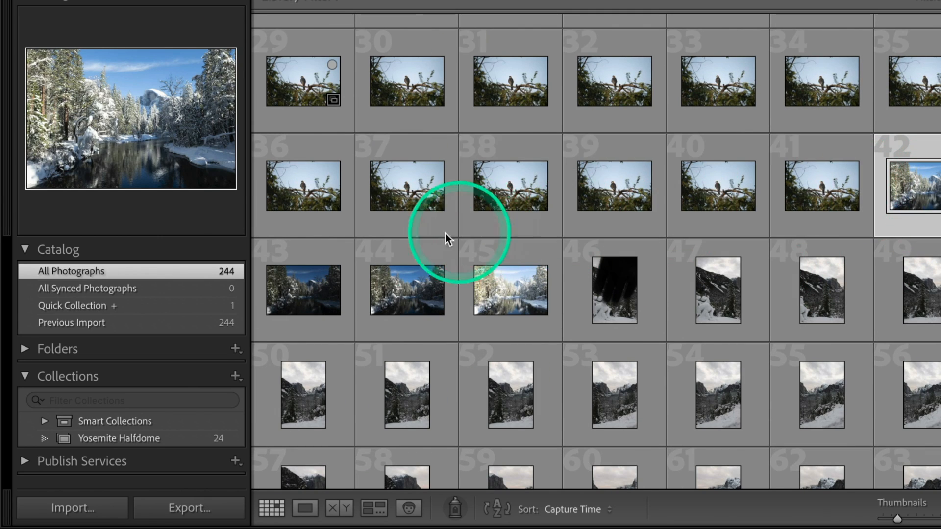
{"action": "left_click", "coordinate": [493, 303], "text": "shift"}
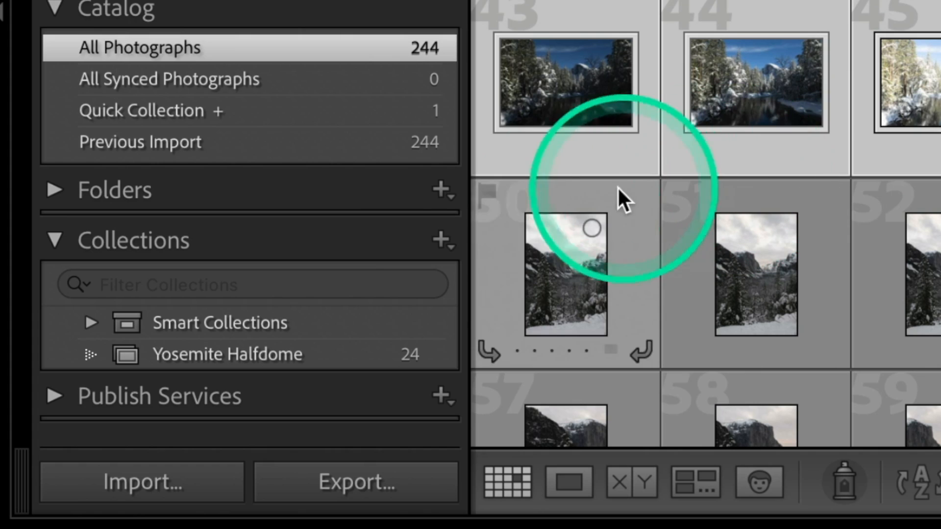
{"action": "left_click", "coordinate": [444, 241]}
{"action": "left_click", "coordinate": [473, 262]}
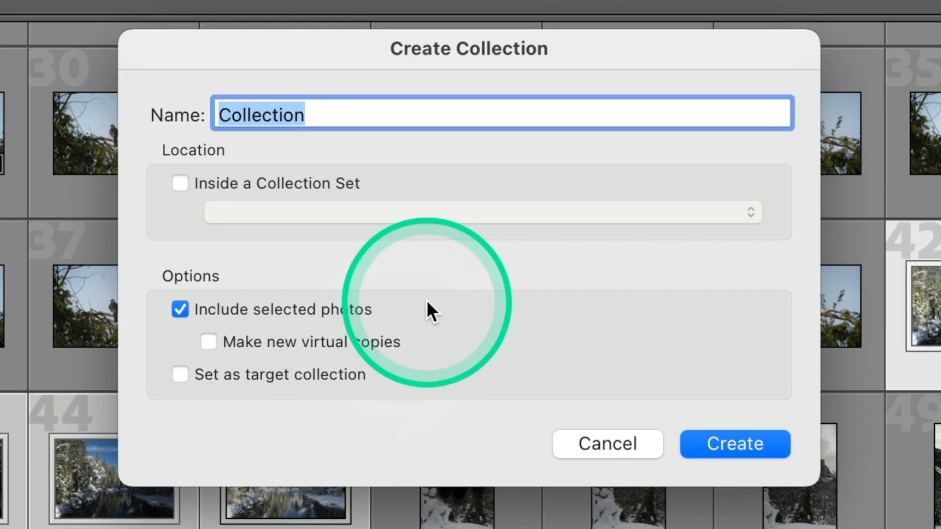
{"action": "type", "text": "Yosemite Winter"}
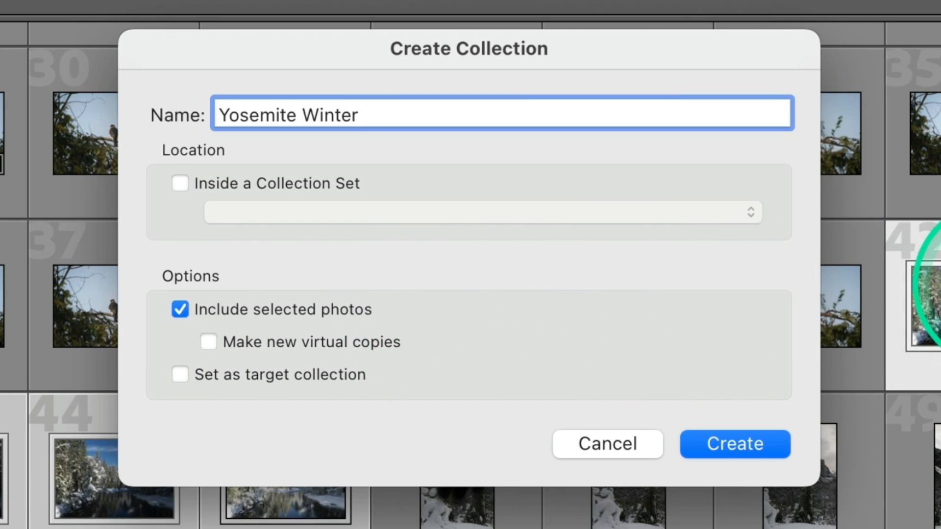
{"action": "left_click", "coordinate": [725, 445]}
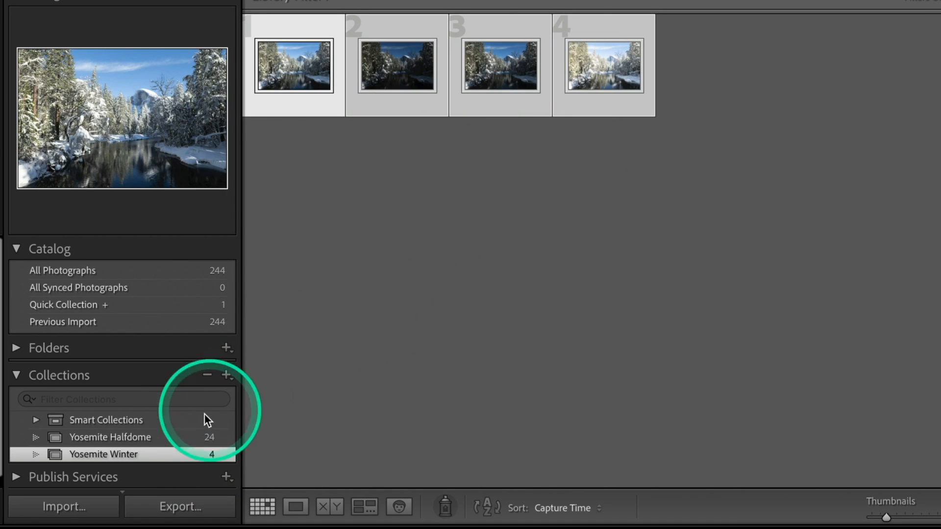
Review the Yosemite Halfdome and Yosemite Winter collections, and return to the snowy landscape photos in All Photographs
{"action": "left_click", "coordinate": [172, 437]}
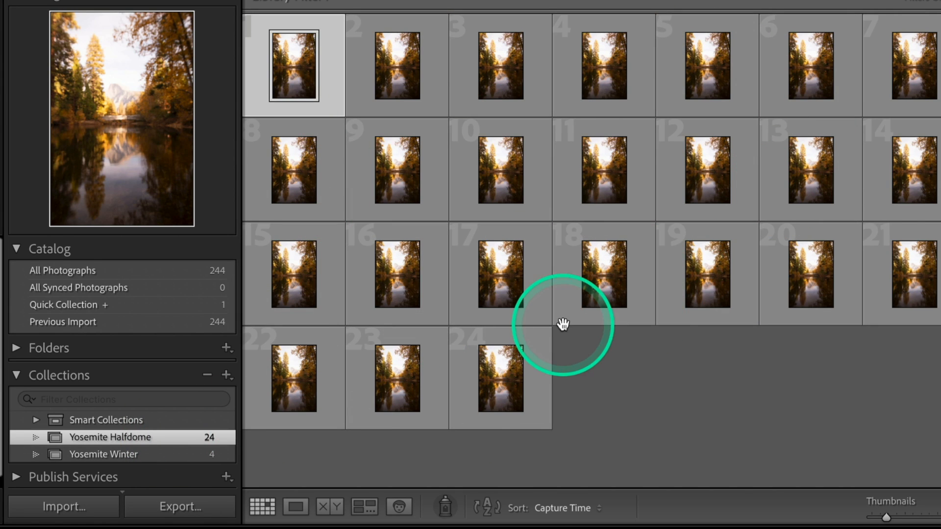
{"action": "left_click", "coordinate": [96, 453]}
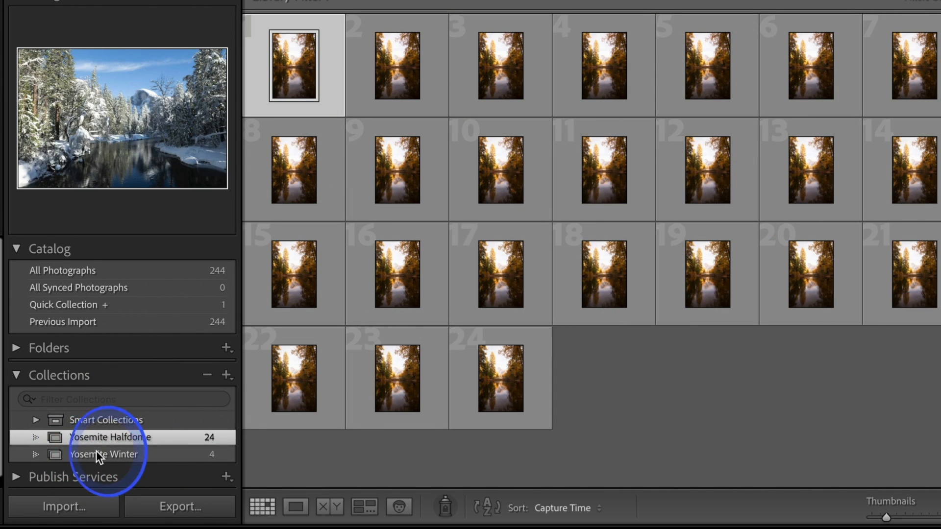
{"action": "left_click", "coordinate": [206, 271]}
{"action": "scroll", "coordinate": [588, 273], "scroll_direction": "down", "scroll_amount": 5}
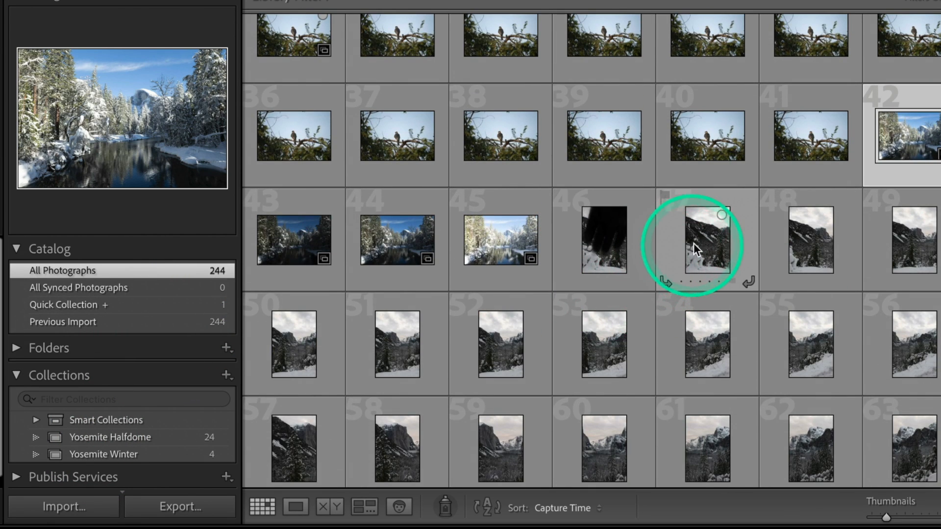
Create a collection named Ysemite Pano from the snowy valley photos, 46 to 66, in All Photographs
{"action": "left_click", "coordinate": [607, 229]}
{"action": "scroll", "coordinate": [611, 230], "scroll_direction": "down", "scroll_amount": 4}
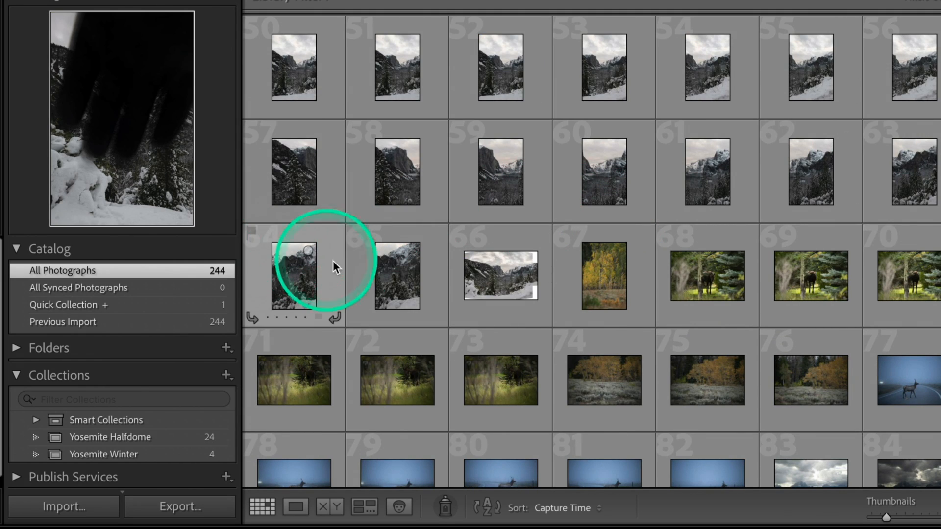
{"action": "left_click", "coordinate": [491, 268], "text": "shift"}
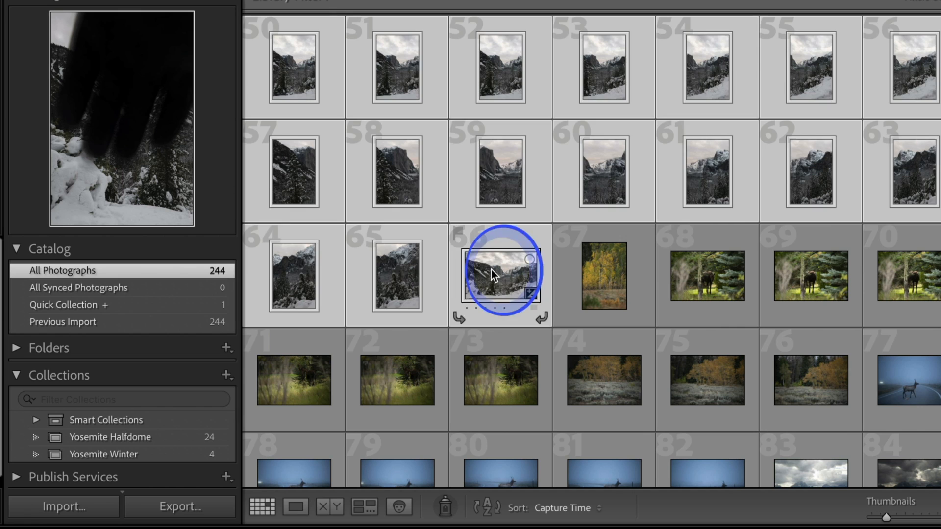
{"action": "left_click", "coordinate": [225, 375]}
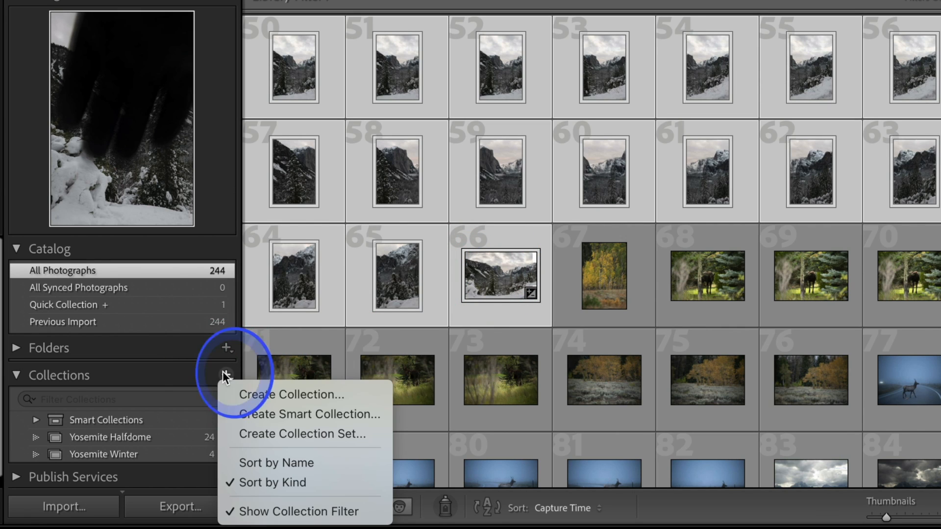
{"action": "left_click", "coordinate": [252, 388]}
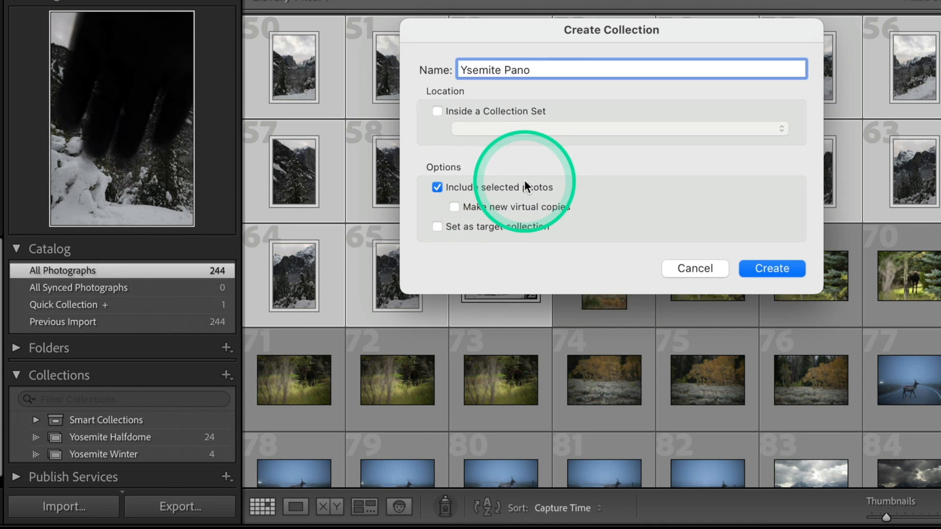
{"action": "left_click", "coordinate": [769, 270]}
Create a top-level collection set named Yosemite
{"action": "scroll", "coordinate": [145, 445], "scroll_direction": "down", "scroll_amount": 2}
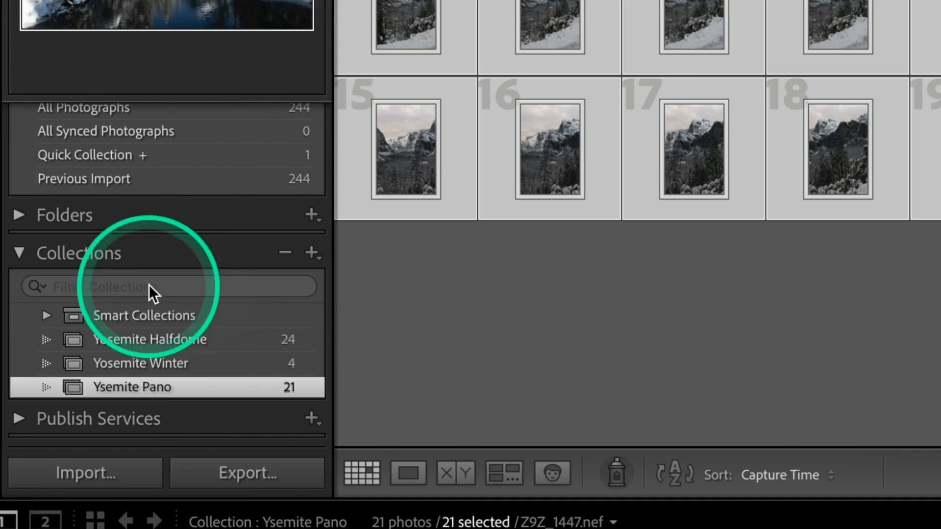
{"action": "left_click", "coordinate": [313, 253]}
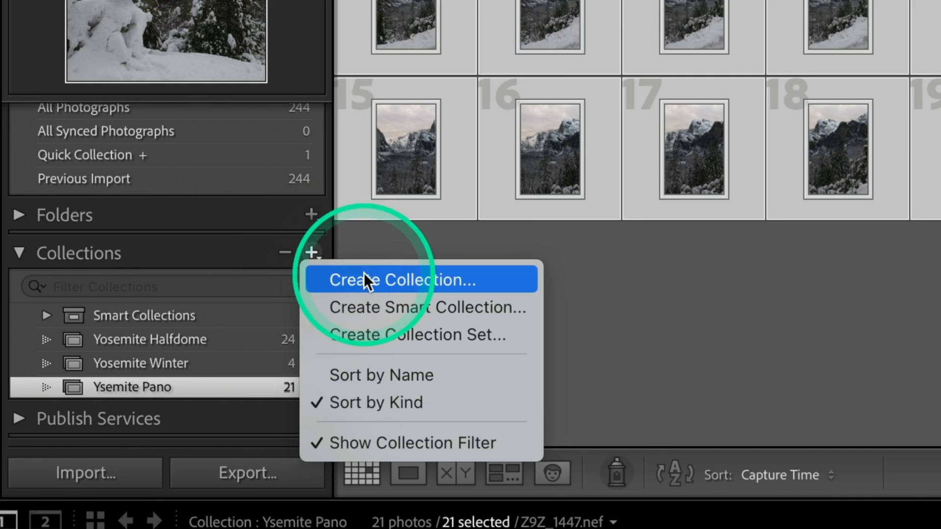
{"action": "left_click", "coordinate": [360, 334]}
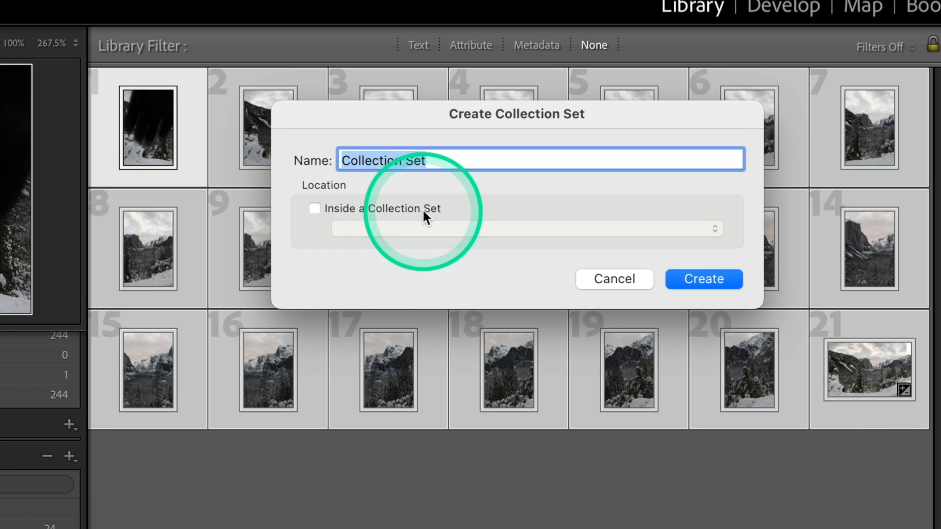
{"action": "type", "text": "Yo"}
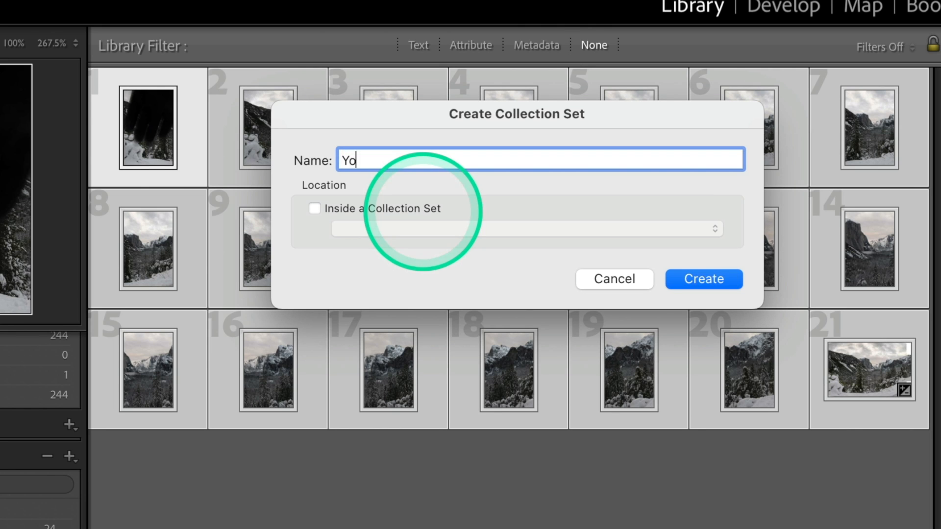
{"action": "type", "text": "semite"}
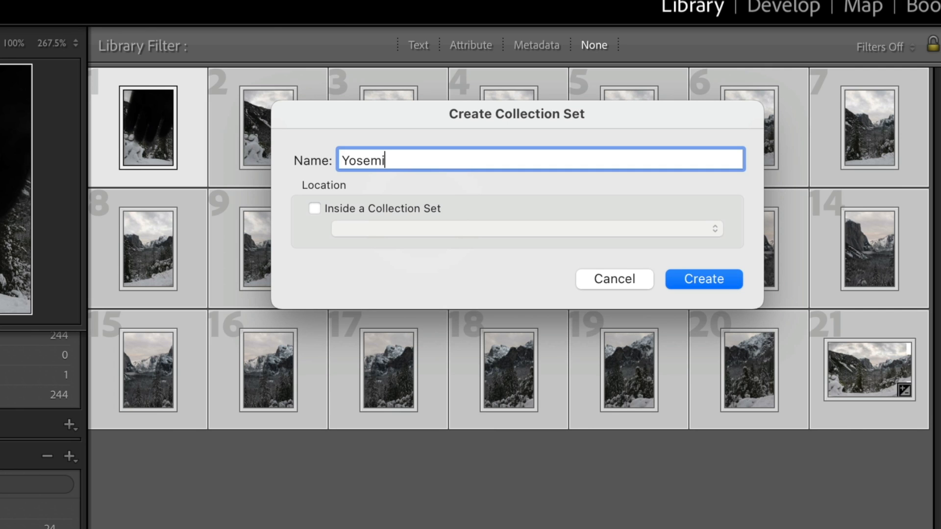
{"action": "left_click", "coordinate": [713, 278]}
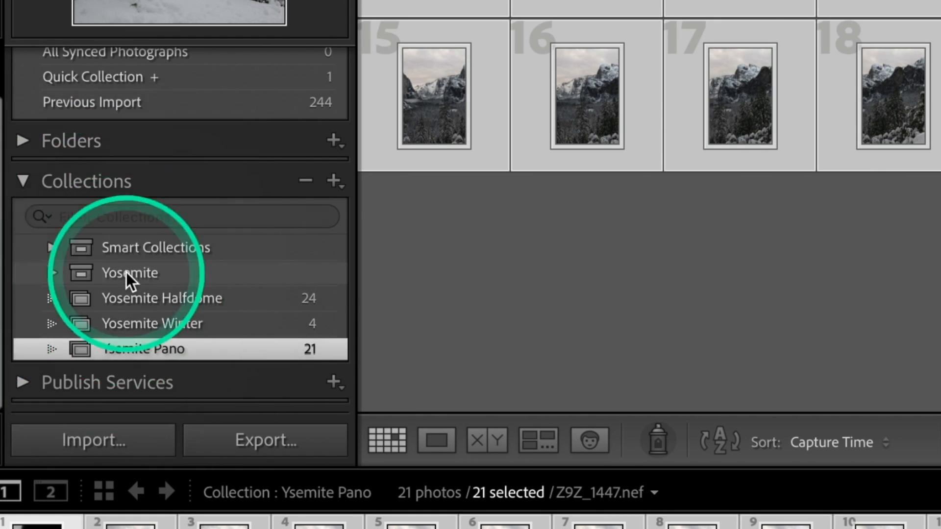
Move the Yosemite Halfdome, Yosemite Winter and Ysemite Pano collections into the Yosemite collection set
{"action": "left_click", "coordinate": [115, 295]}
{"action": "left_click_drag", "start_coordinate": [117, 292], "coordinate": [123, 275]}
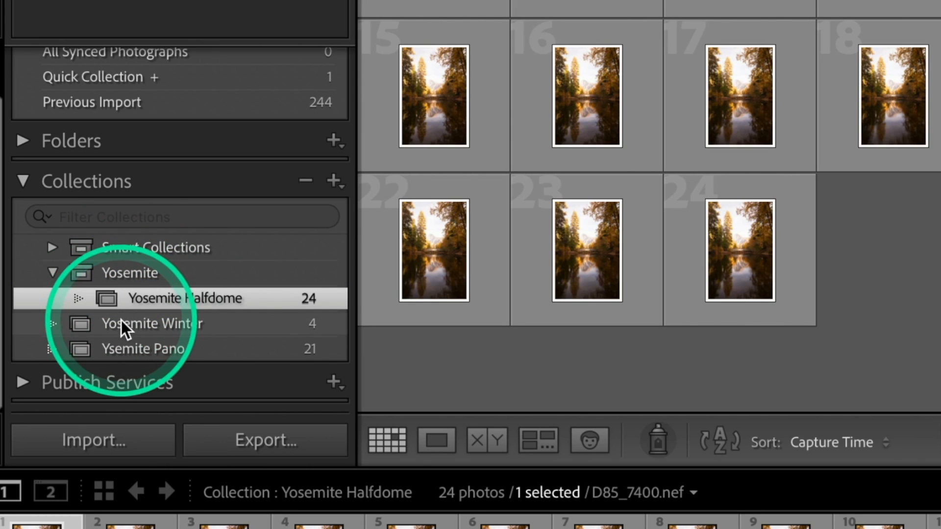
{"action": "left_click_drag", "start_coordinate": [125, 313], "coordinate": [132, 271]}
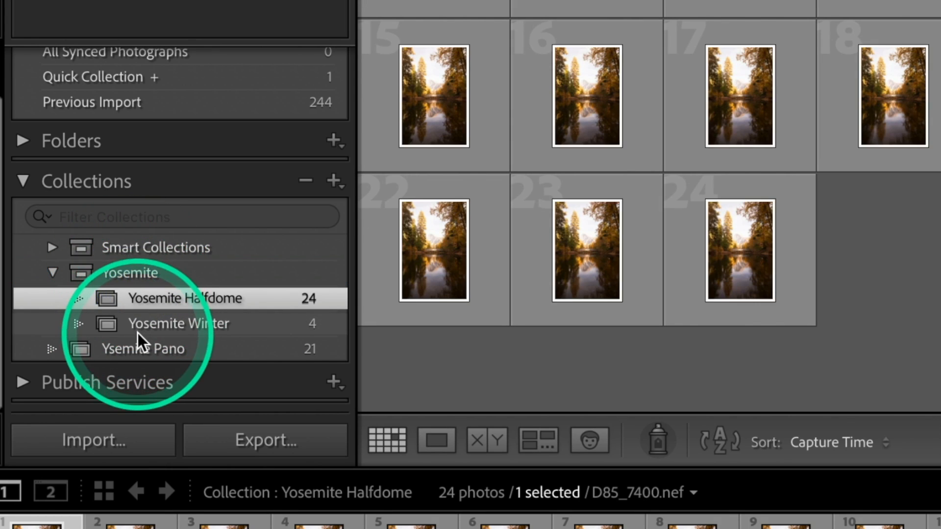
{"action": "left_click_drag", "start_coordinate": [171, 322], "coordinate": [168, 273]}
{"action": "left_click_drag", "start_coordinate": [145, 342], "coordinate": [152, 275]}
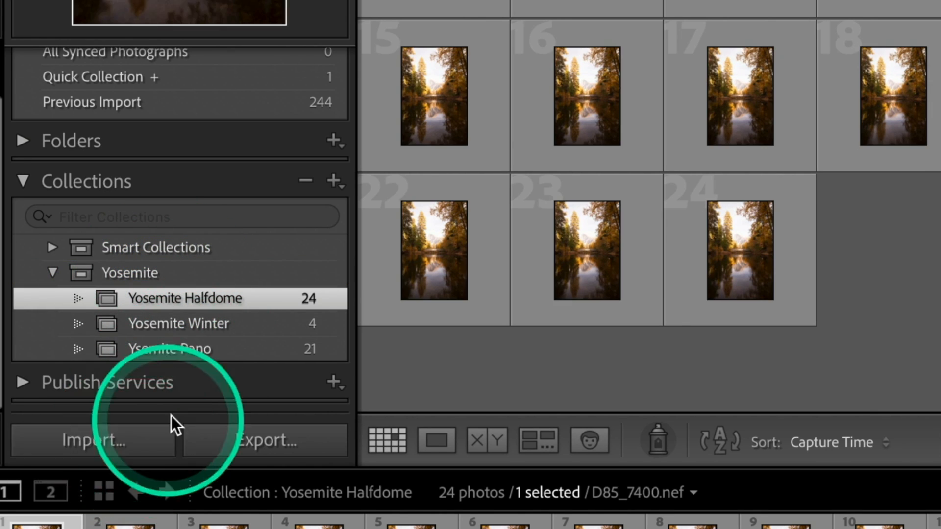
Correct the misspelled Ysemite Pano collection by renaming it Yosemite Pano
{"action": "left_click", "coordinate": [151, 347]}
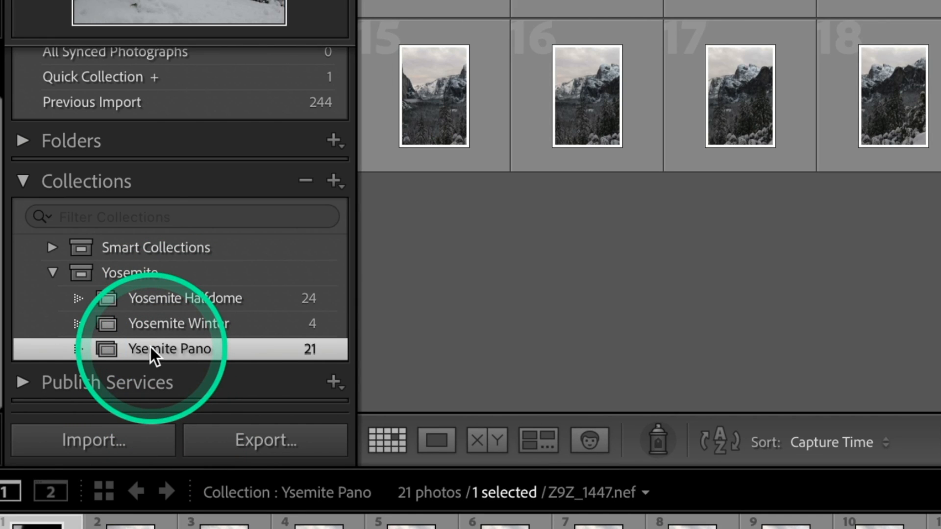
{"action": "right_click", "coordinate": [151, 347]}
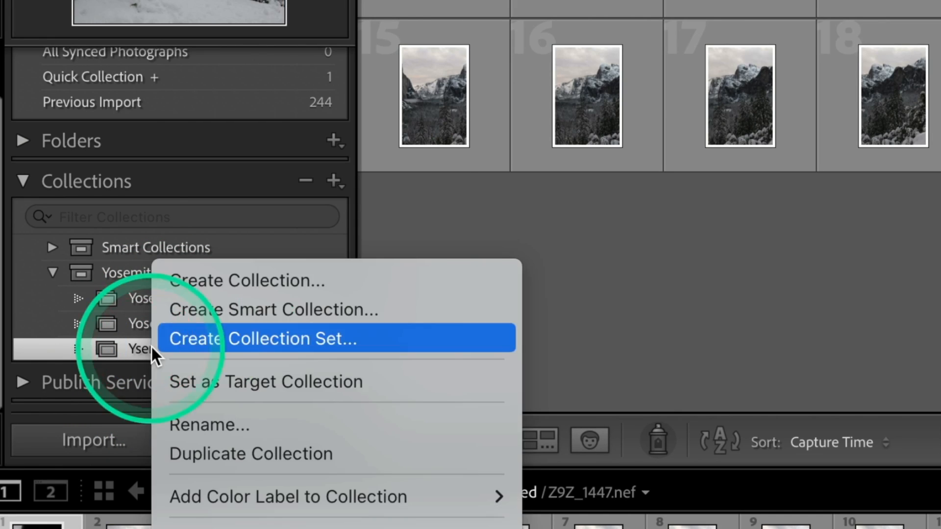
{"action": "left_click", "coordinate": [192, 425]}
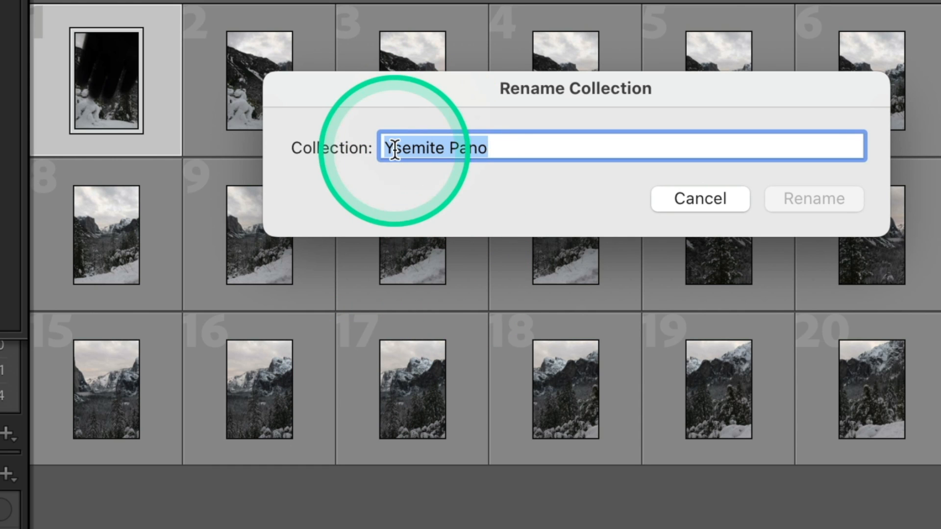
{"action": "left_click", "coordinate": [396, 147]}
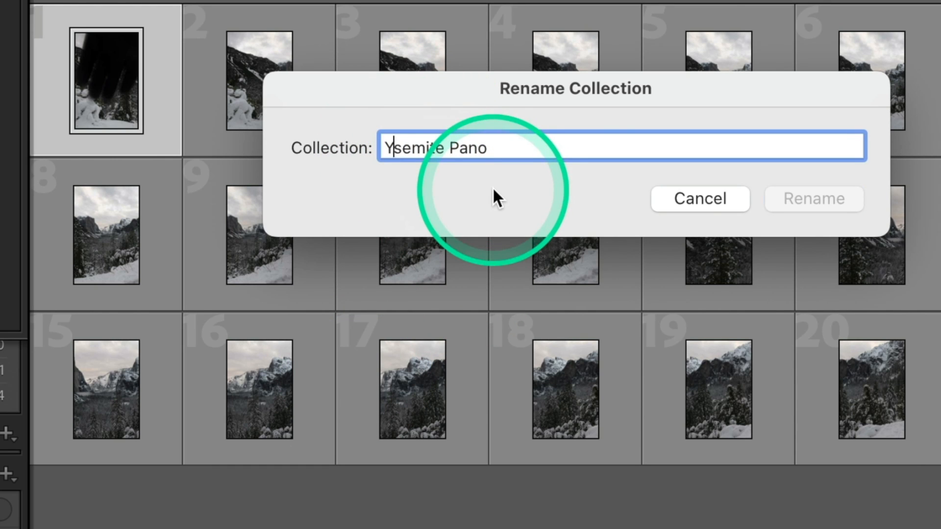
{"action": "type", "text": "o"}
{"action": "left_click", "coordinate": [832, 206]}
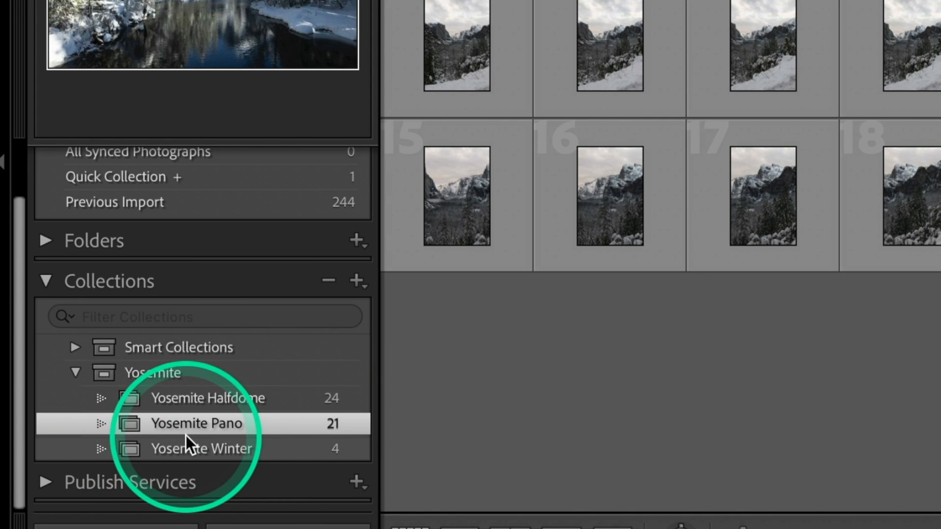
Look through the remaining photos in All Photographs, and collapse the Yosemite collection set
{"action": "scroll", "coordinate": [241, 188], "scroll_direction": "up", "scroll_amount": 2}
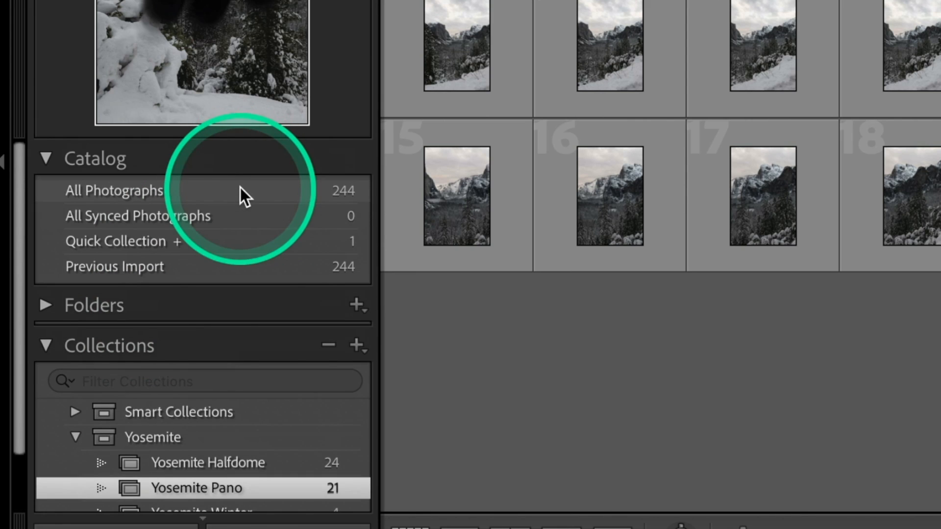
{"action": "left_click", "coordinate": [240, 189]}
{"action": "scroll", "coordinate": [509, 393], "scroll_direction": "down", "scroll_amount": 5}
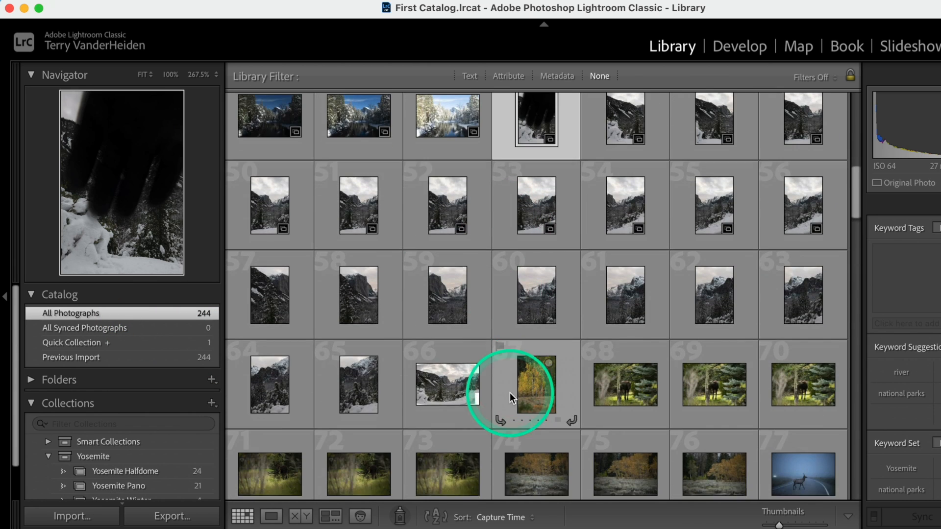
{"action": "scroll", "coordinate": [509, 392], "scroll_direction": "down", "scroll_amount": 8}
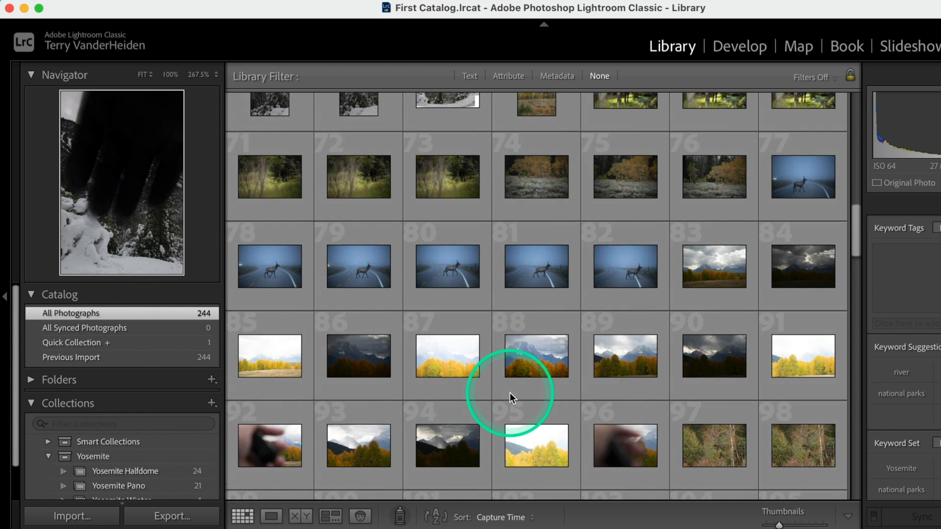
{"action": "scroll", "coordinate": [509, 392], "scroll_direction": "down", "scroll_amount": 8}
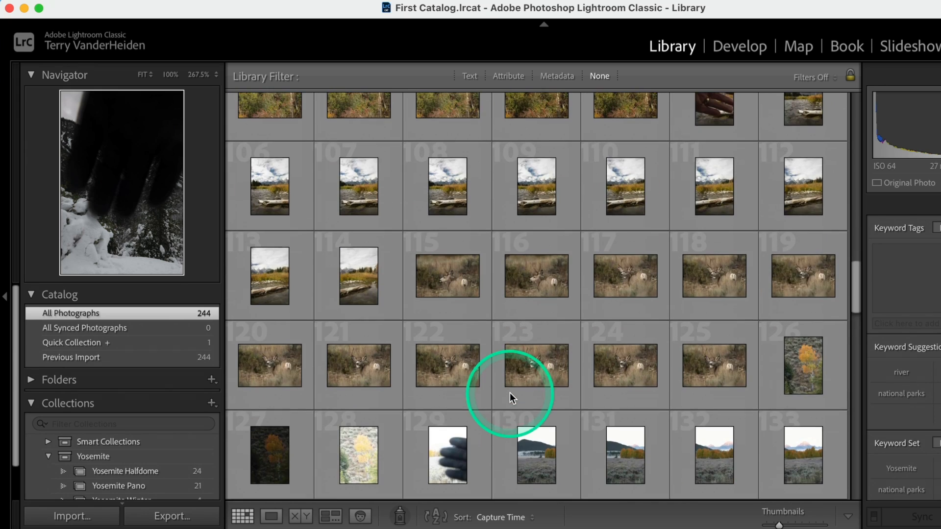
{"action": "scroll", "coordinate": [509, 397], "scroll_direction": "down", "scroll_amount": 10}
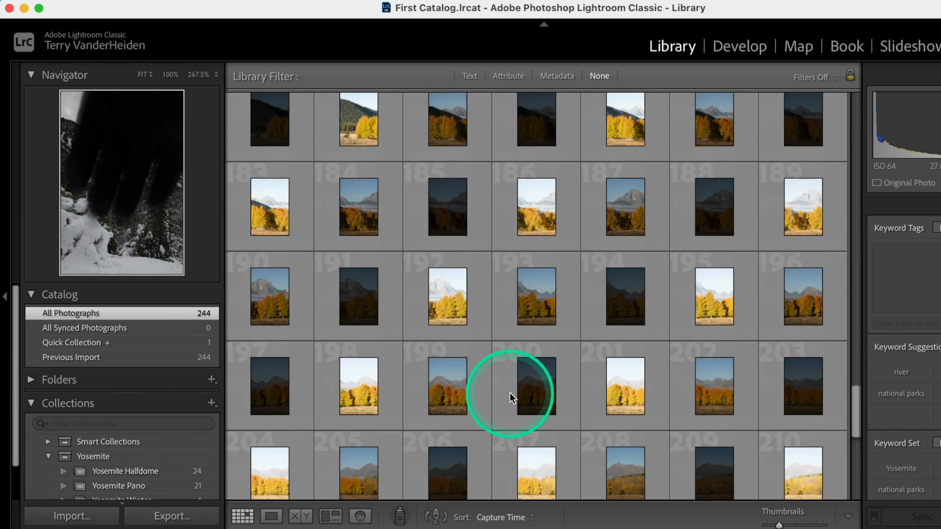
{"action": "scroll", "coordinate": [510, 393], "scroll_direction": "up", "scroll_amount": 20}
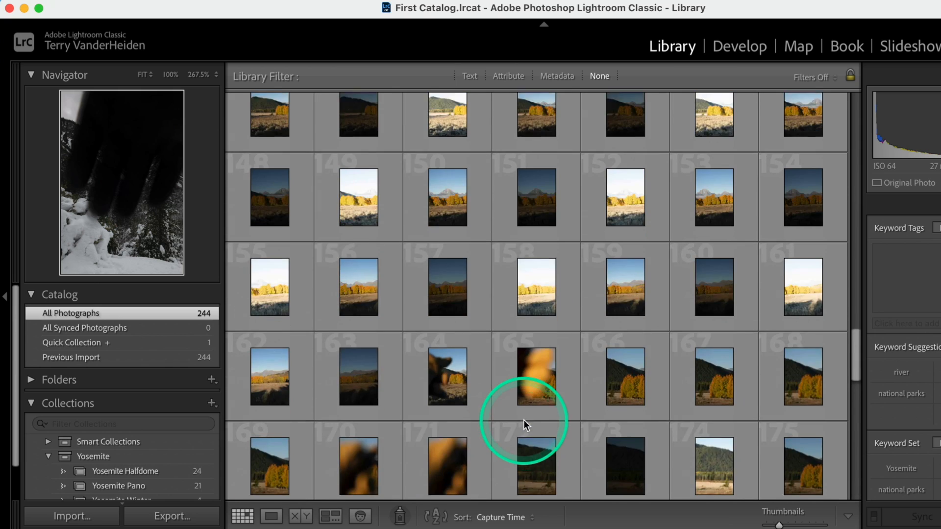
{"action": "scroll", "coordinate": [516, 395], "scroll_direction": "up", "scroll_amount": 10}
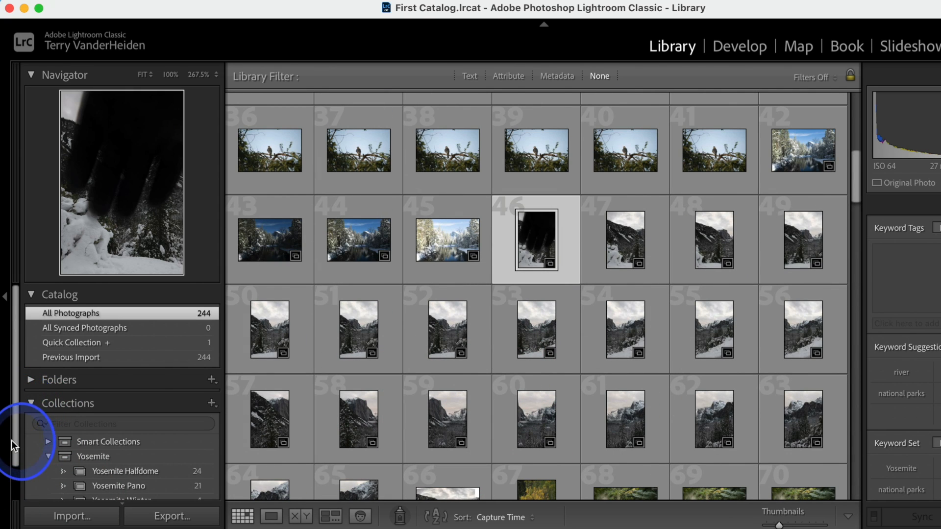
{"action": "left_click_drag", "start_coordinate": [20, 427], "coordinate": [13, 453]}
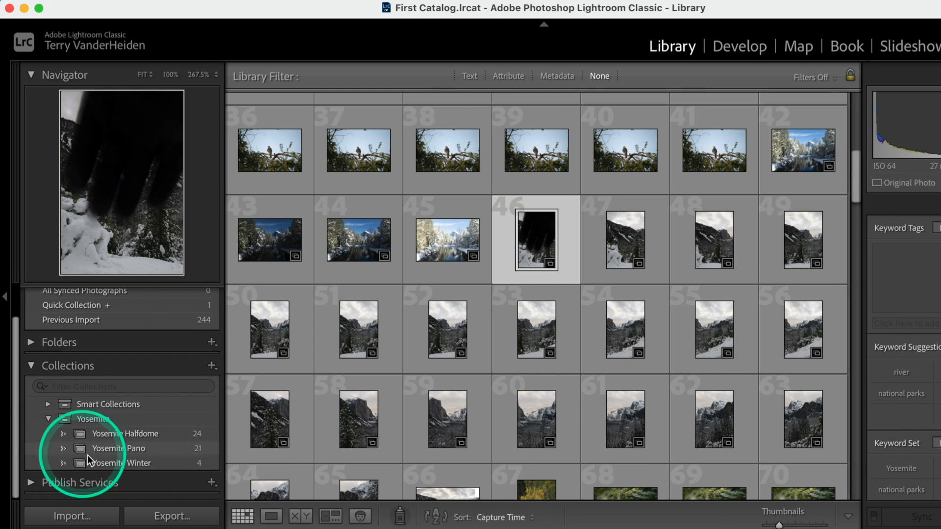
{"action": "left_click", "coordinate": [49, 419]}
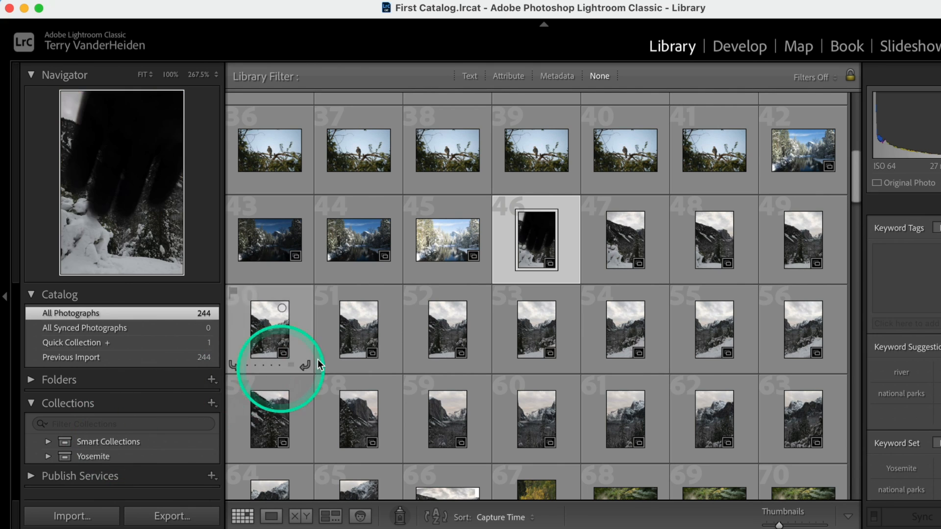
Examine the bird photos enlarged, from photo 25 through photo 28, and return to the thumbnail grid
{"action": "scroll", "coordinate": [343, 368], "scroll_direction": "up", "scroll_amount": 10}
{"action": "scroll", "coordinate": [413, 367], "scroll_direction": "down", "scroll_amount": 1}
{"action": "left_click", "coordinate": [521, 326]}
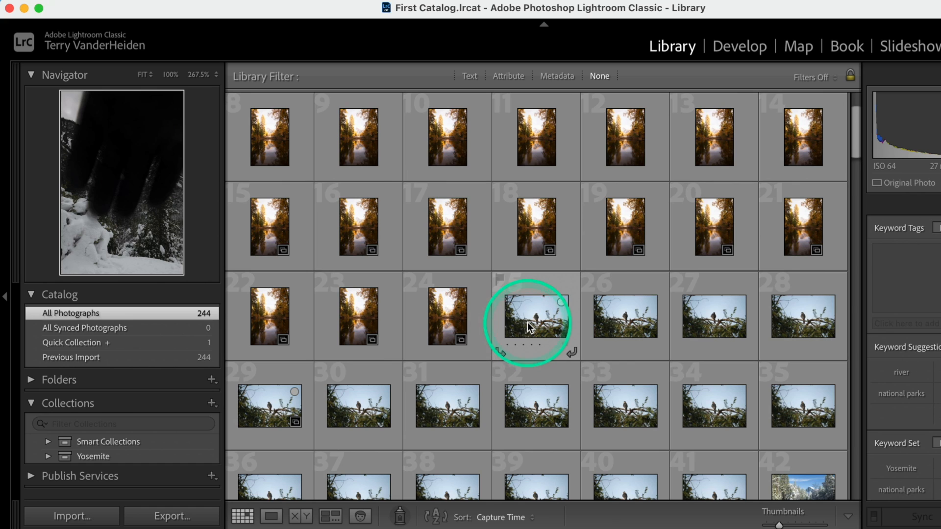
{"action": "double_click", "coordinate": [528, 326]}
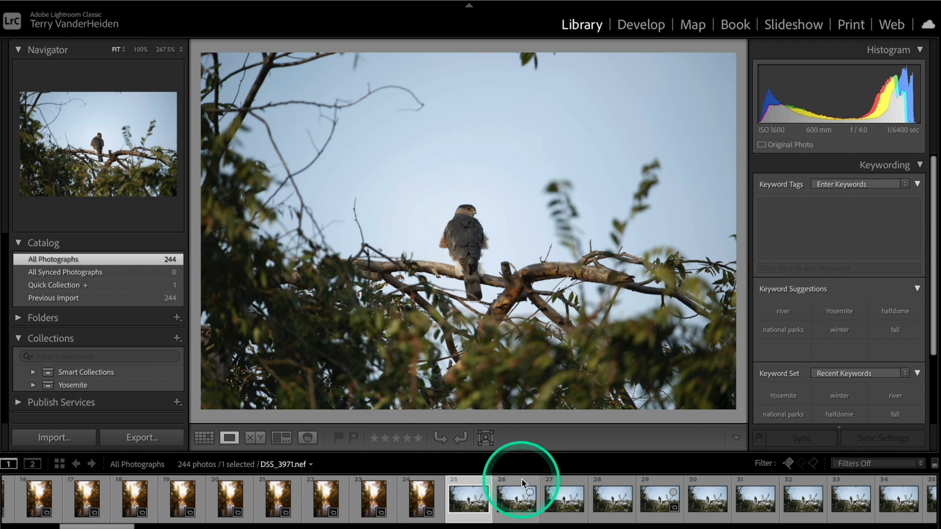
{"action": "key", "text": "Right"}
{"action": "key", "text": "Right"}
{"action": "key", "text": "Right"}
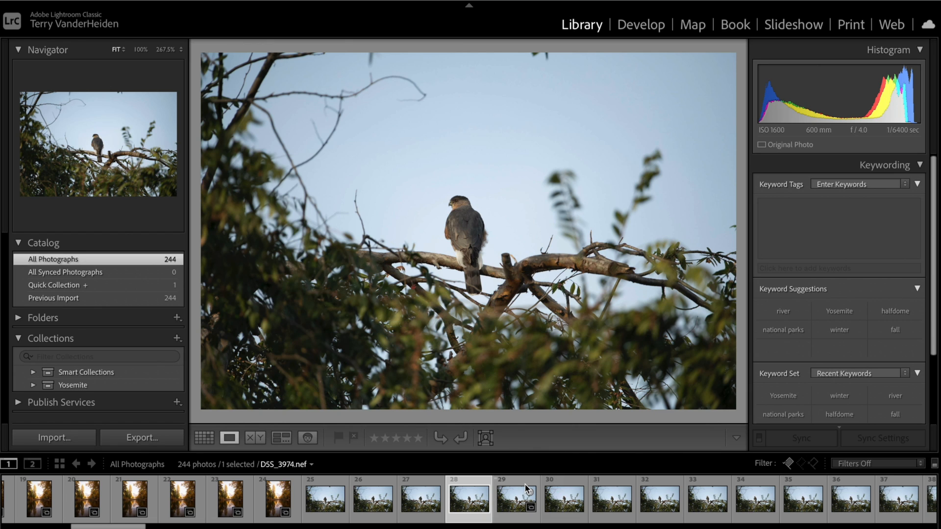
{"action": "key", "text": "g"}
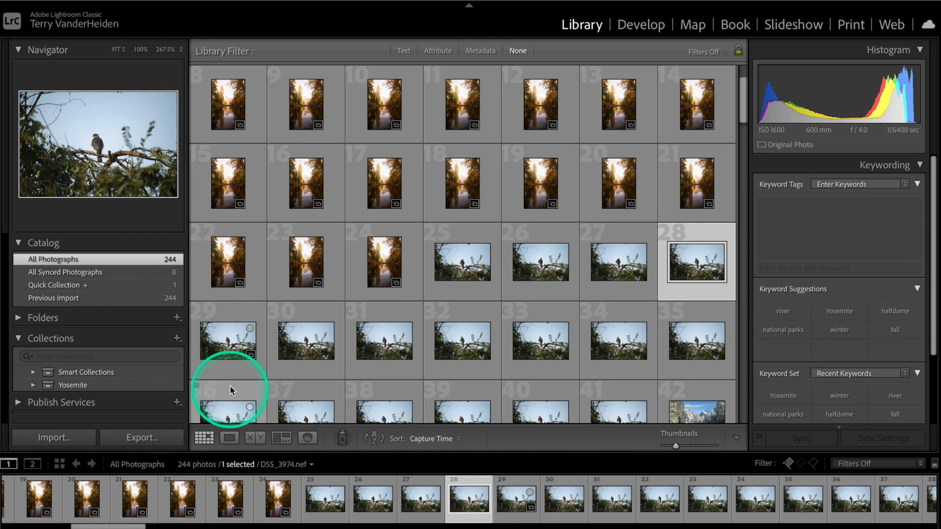
Select the consecutive run of bird photos from photo 25 through photo 41
{"action": "left_click", "coordinate": [463, 262]}
{"action": "scroll", "coordinate": [480, 282], "scroll_direction": "down", "scroll_amount": 2}
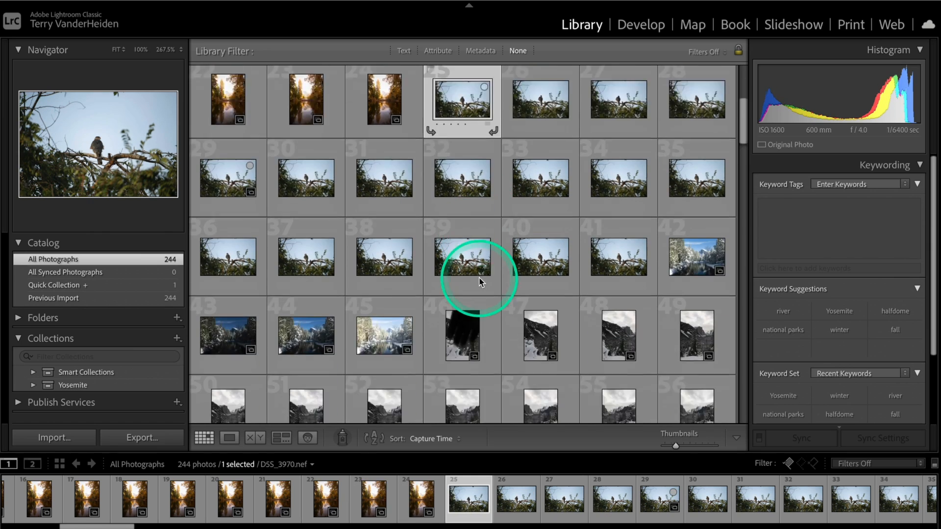
{"action": "scroll", "coordinate": [480, 282], "scroll_direction": "down", "scroll_amount": 2}
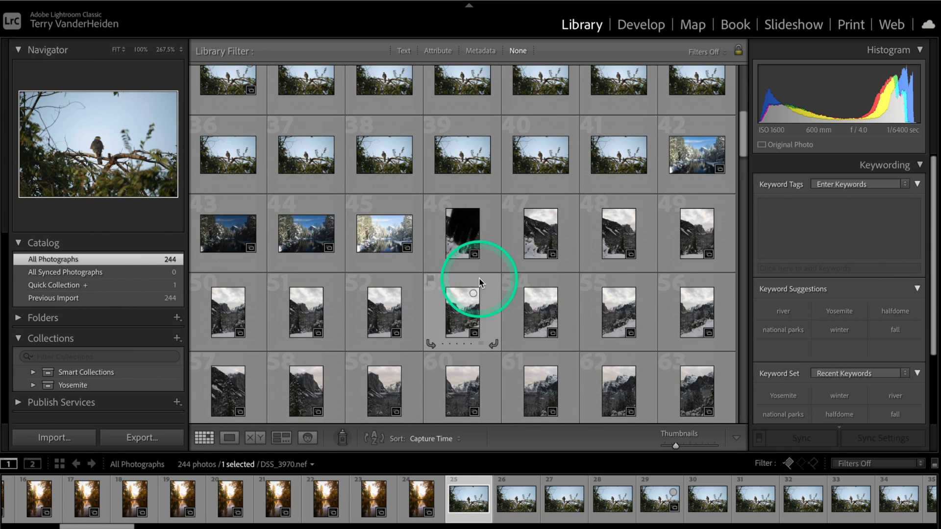
{"action": "left_click", "coordinate": [617, 157], "text": "shift"}
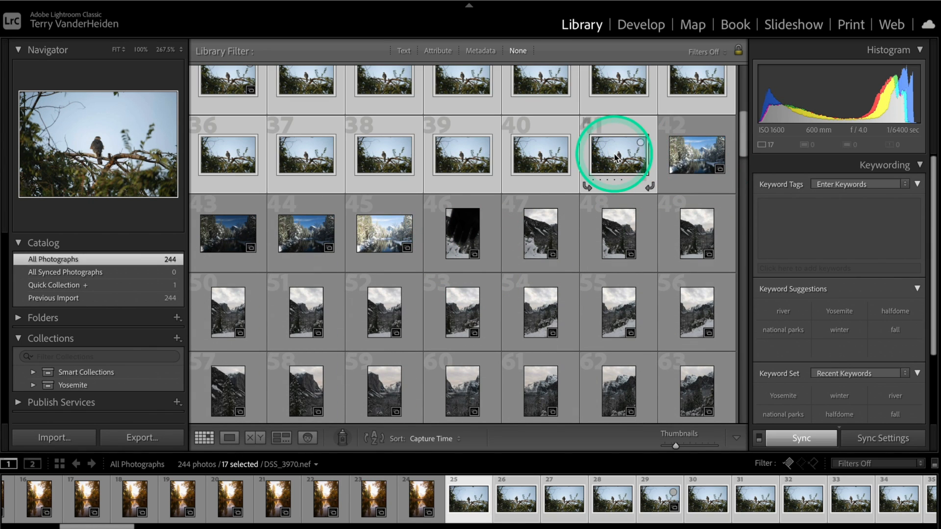
{"action": "scroll", "coordinate": [611, 149], "scroll_direction": "up", "scroll_amount": 3}
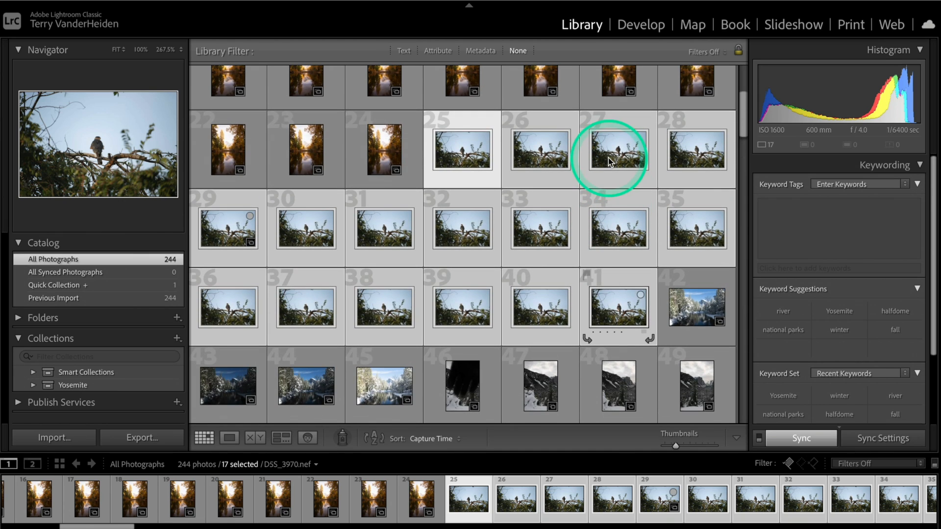
Select only the non-adjacent bird photos 25, 27, 34 and 39
{"action": "left_click", "coordinate": [395, 145]}
{"action": "left_click", "coordinate": [447, 153]}
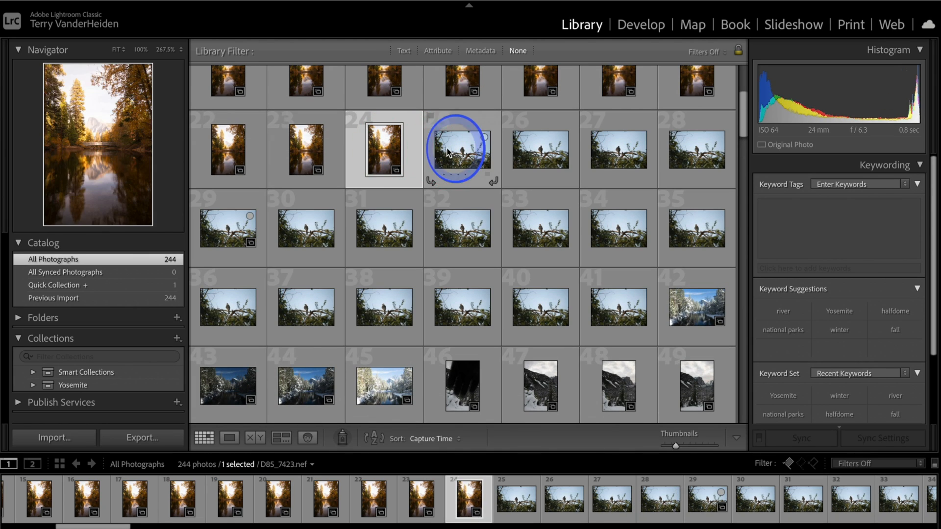
{"action": "left_click", "coordinate": [631, 160], "text": "super"}
{"action": "left_click", "coordinate": [620, 223], "text": "super"}
{"action": "left_click", "coordinate": [449, 324], "text": "super"}
{"action": "scroll", "coordinate": [449, 318], "scroll_direction": "down", "scroll_amount": 1}
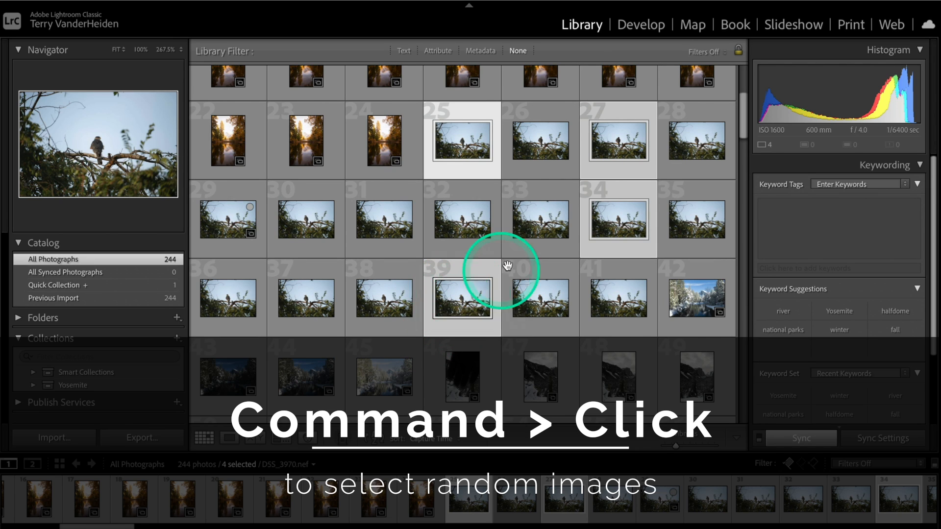
Create a collection named Cooper's Hawk that includes the bird photos from photo 25 through photo 41
{"action": "left_click", "coordinate": [534, 151]}
{"action": "left_click", "coordinate": [466, 150]}
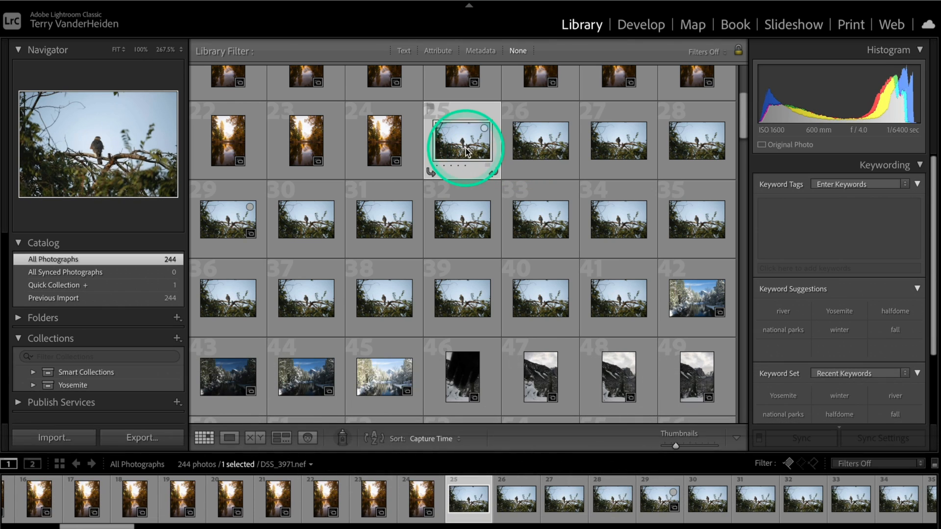
{"action": "left_click", "coordinate": [624, 300], "text": "shift"}
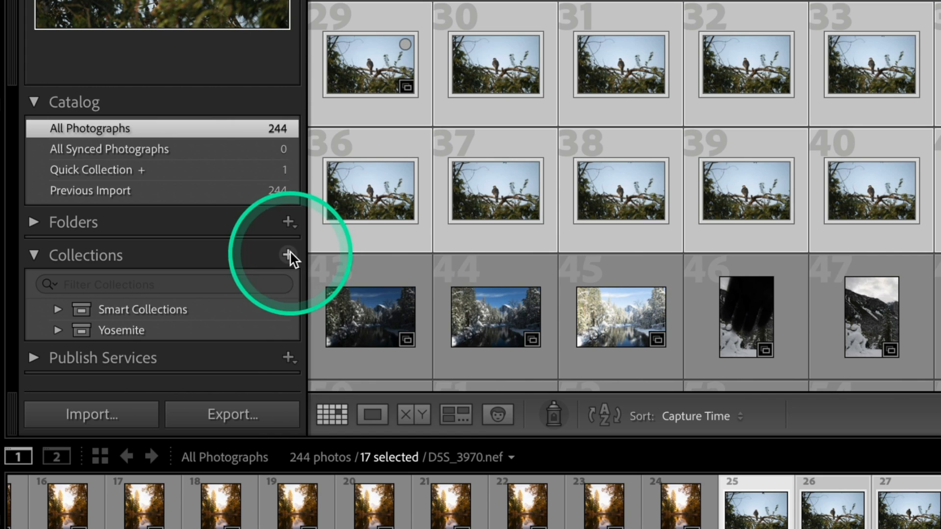
{"action": "left_click", "coordinate": [177, 338]}
{"action": "left_click", "coordinate": [312, 267]}
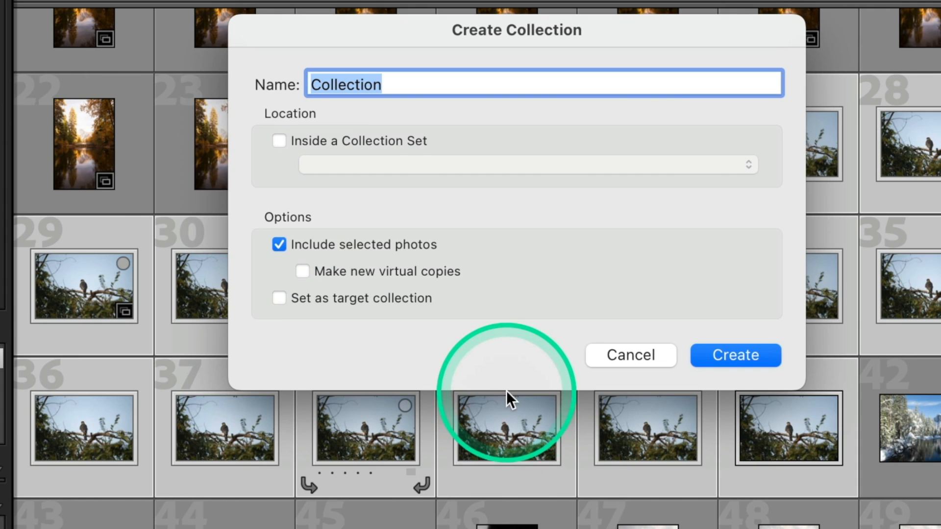
{"action": "type", "text": "Cooper"}
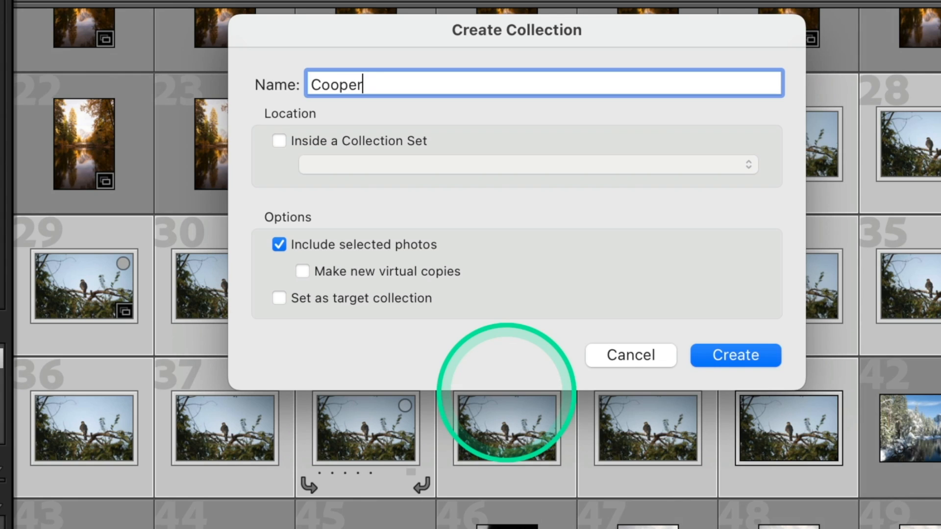
{"action": "type", "text": "'s Hawk"}
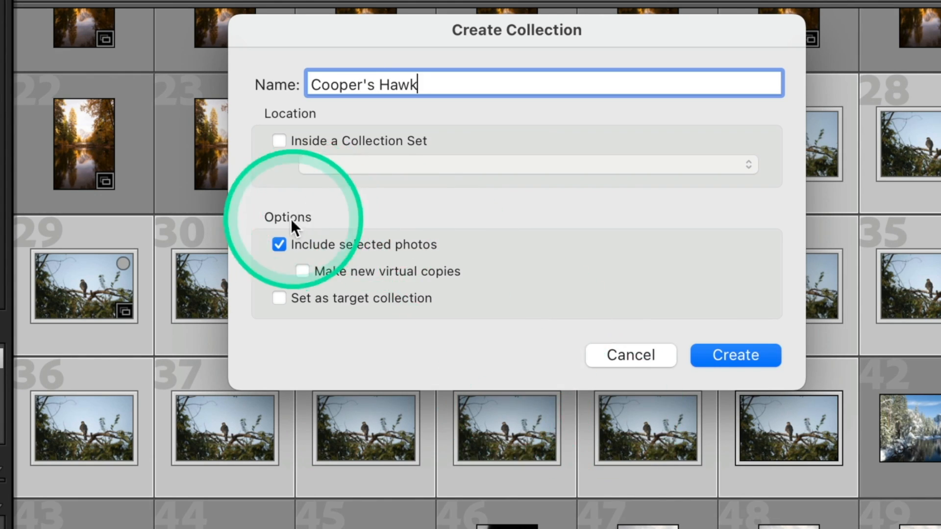
{"action": "left_click", "coordinate": [755, 355]}
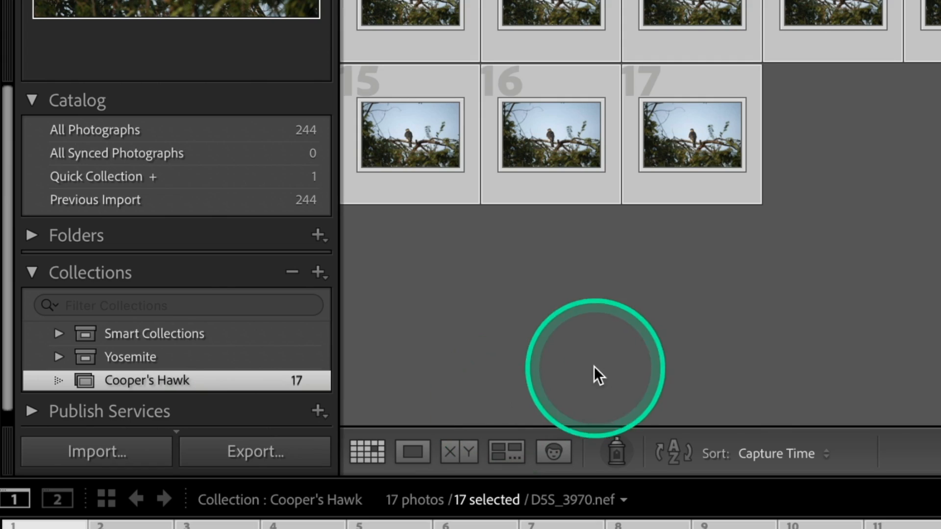
Clear the selection, open the first Cooper's Hawk photo enlarged on the bird, and set the zoom to 200%
{"action": "left_click", "coordinate": [582, 329]}
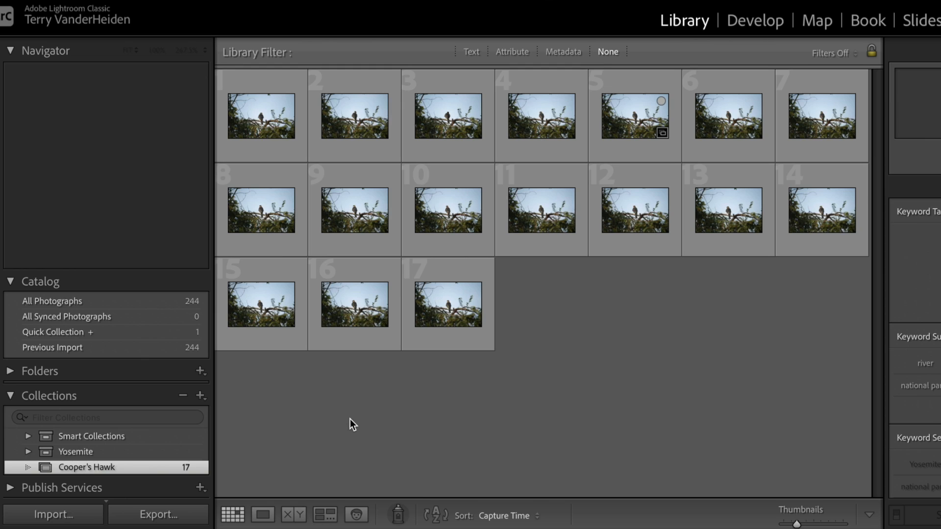
{"action": "left_click", "coordinate": [348, 346]}
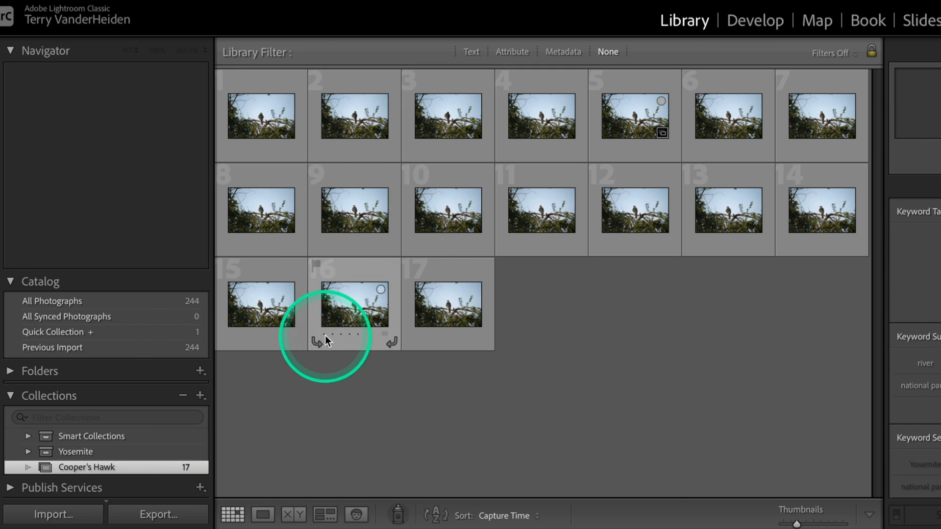
{"action": "left_click", "coordinate": [274, 131]}
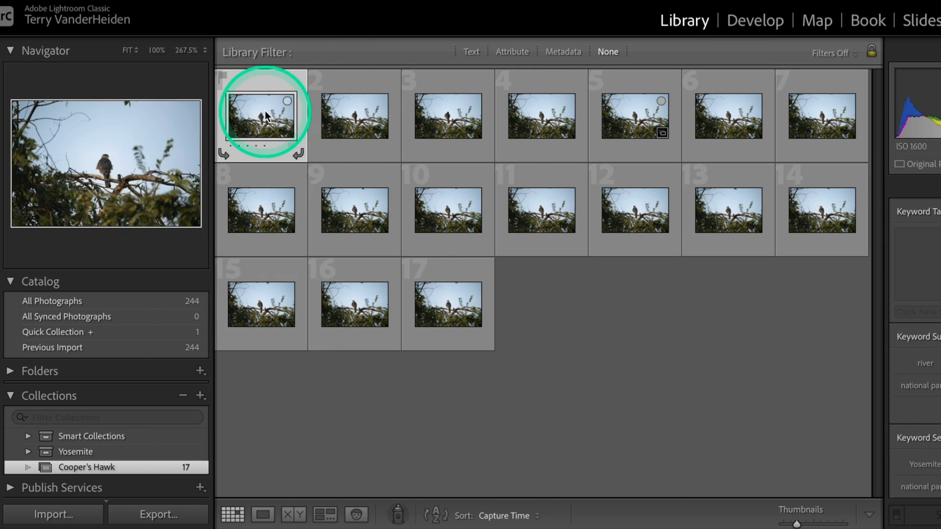
{"action": "double_click", "coordinate": [266, 115]}
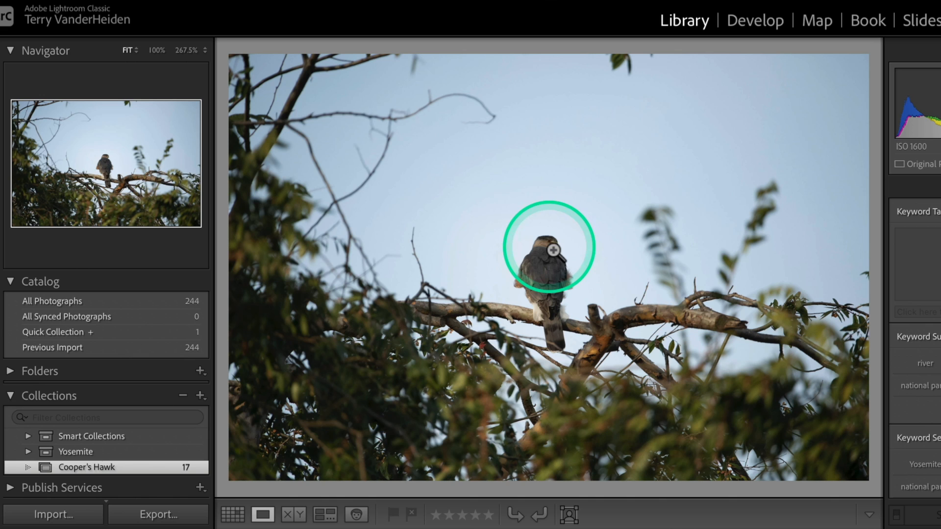
{"action": "left_click", "coordinate": [546, 274]}
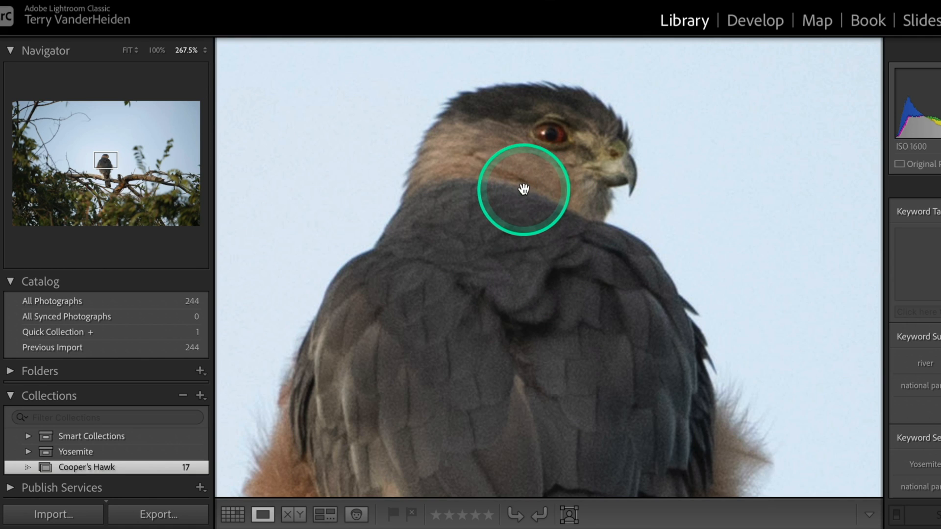
{"action": "left_click", "coordinate": [203, 51]}
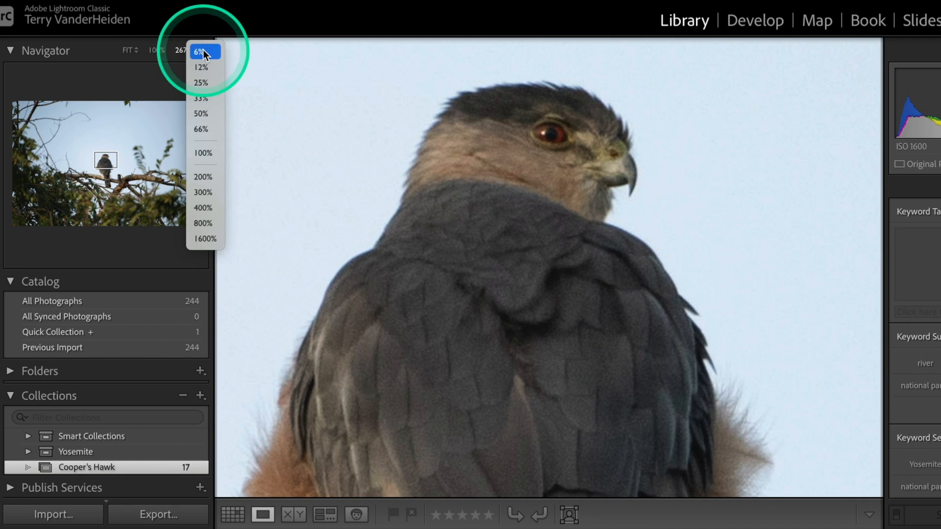
{"action": "left_click", "coordinate": [206, 180]}
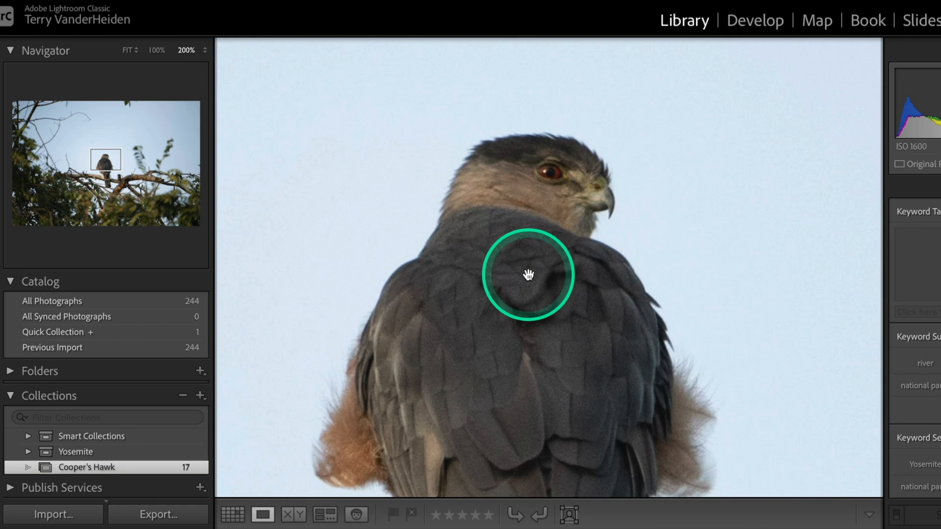
Compare the first three hawk photos, flag the first one as a pick, and return to the thumbnail grid with nothing selected
{"action": "key", "text": "Right"}
{"action": "key", "text": "Right"}
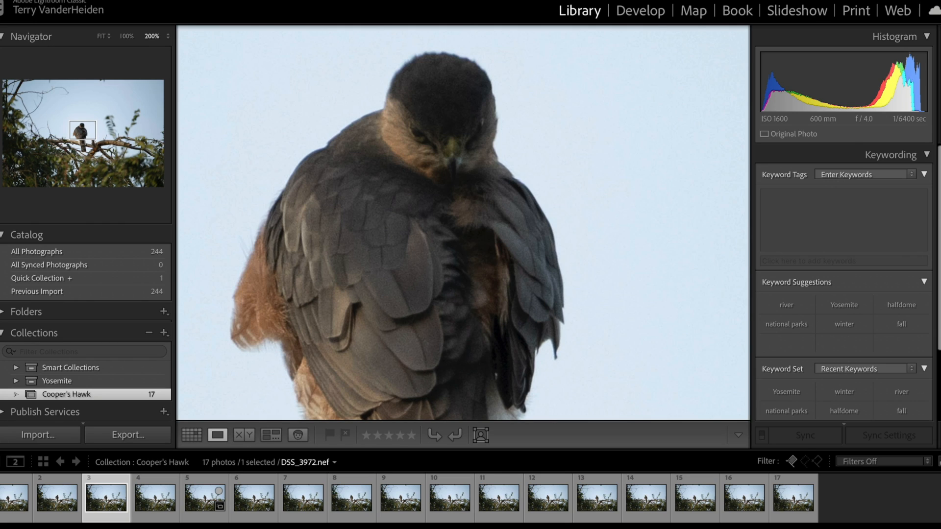
{"action": "key", "text": "Left"}
{"action": "key", "text": "Left"}
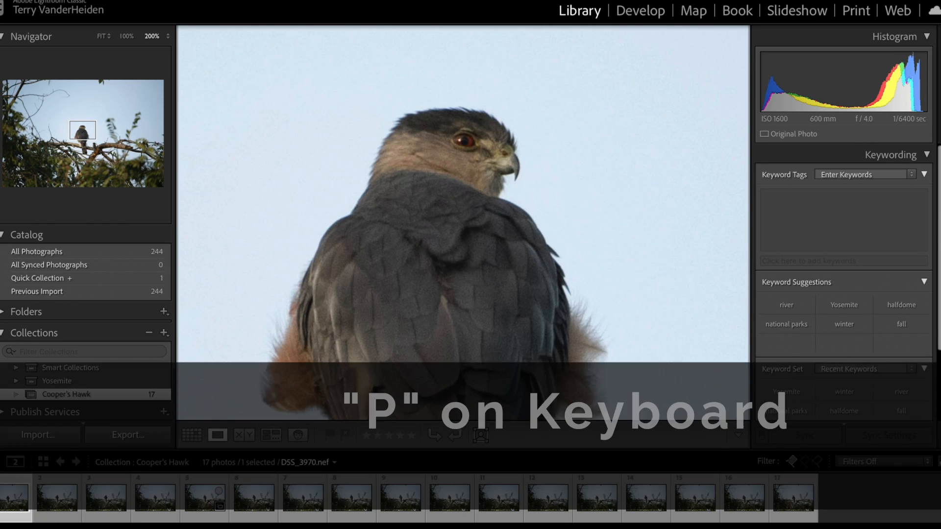
{"action": "key", "text": "p"}
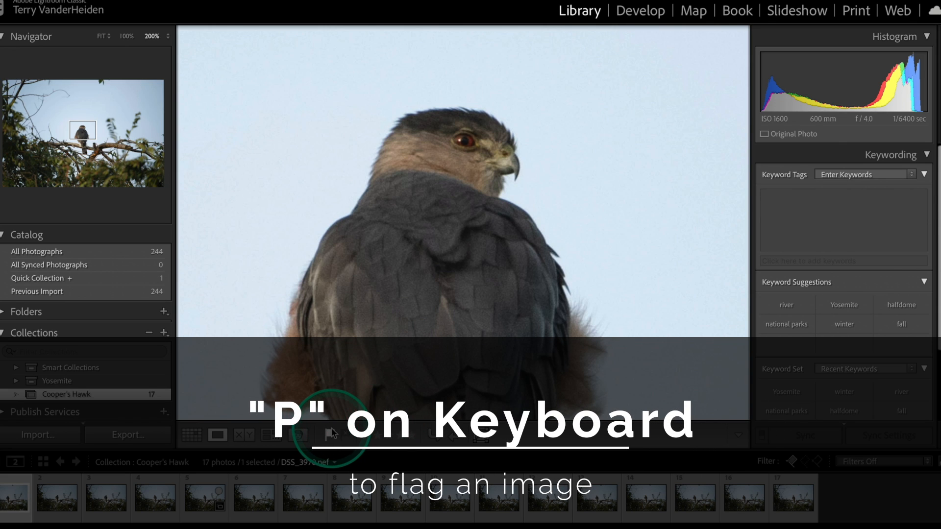
{"action": "key", "text": "g"}
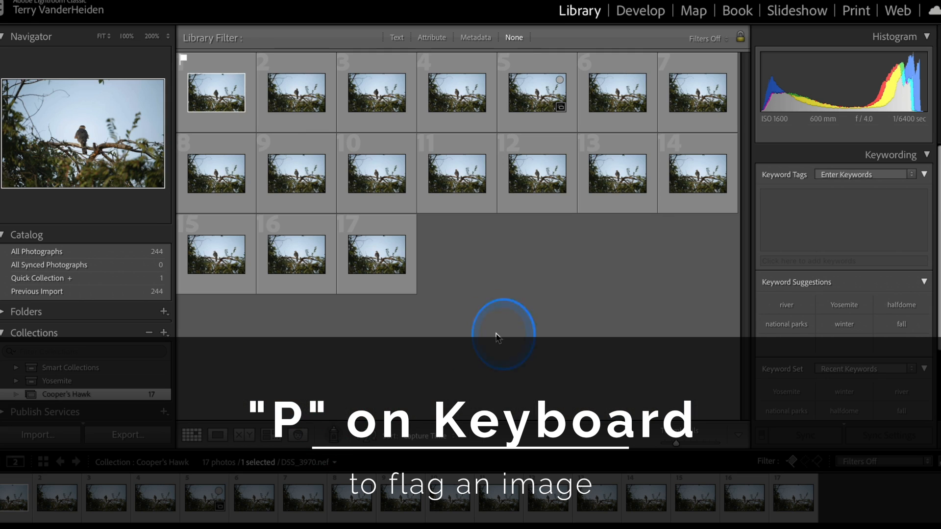
{"action": "left_click", "coordinate": [505, 322]}
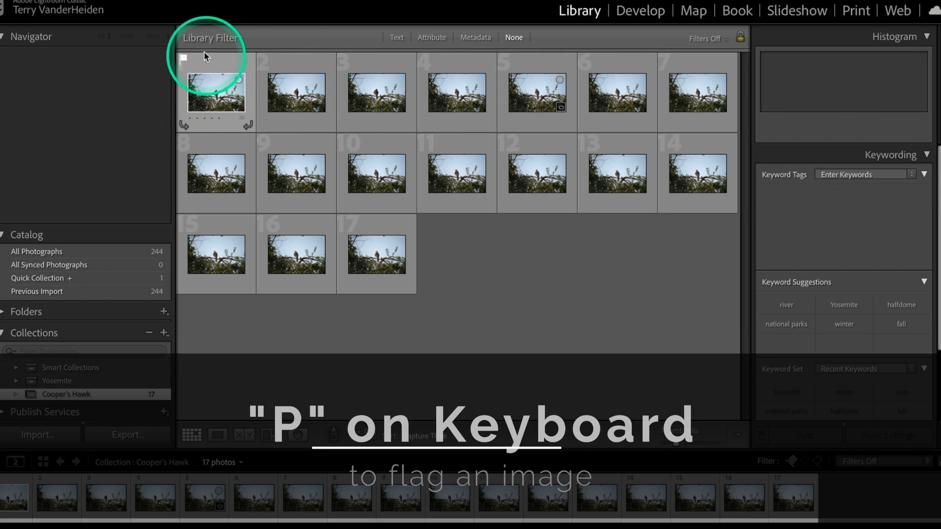
Resume the enlarged review from the first hawk photo and flag the left-facing shots as picks
{"action": "double_click", "coordinate": [216, 96]}
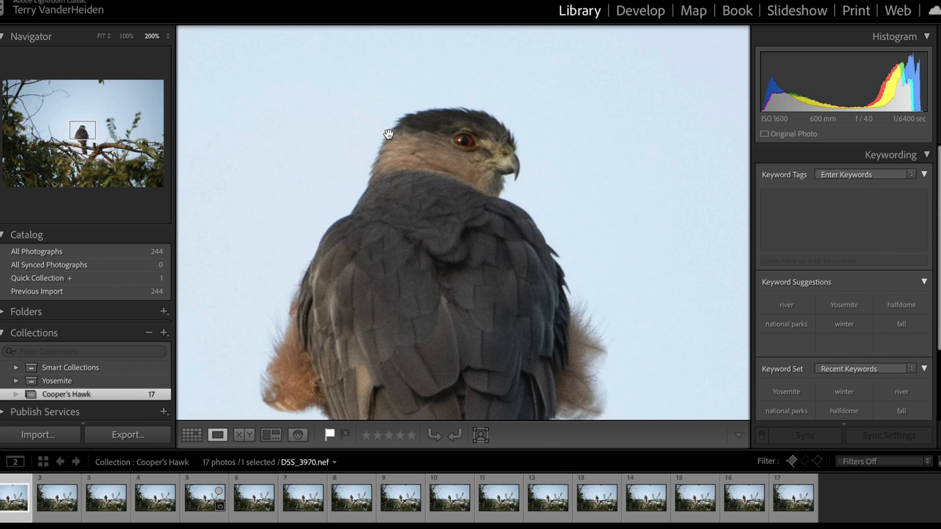
{"action": "key", "text": "Right"}
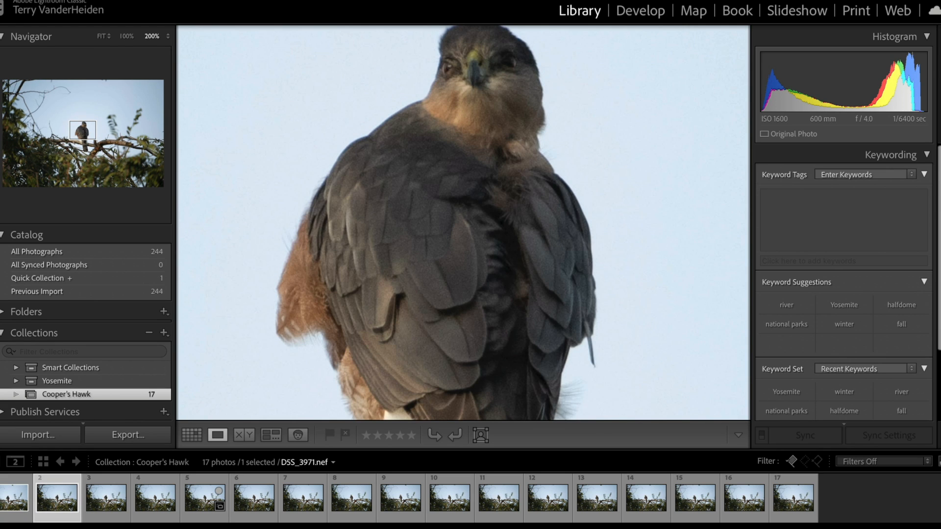
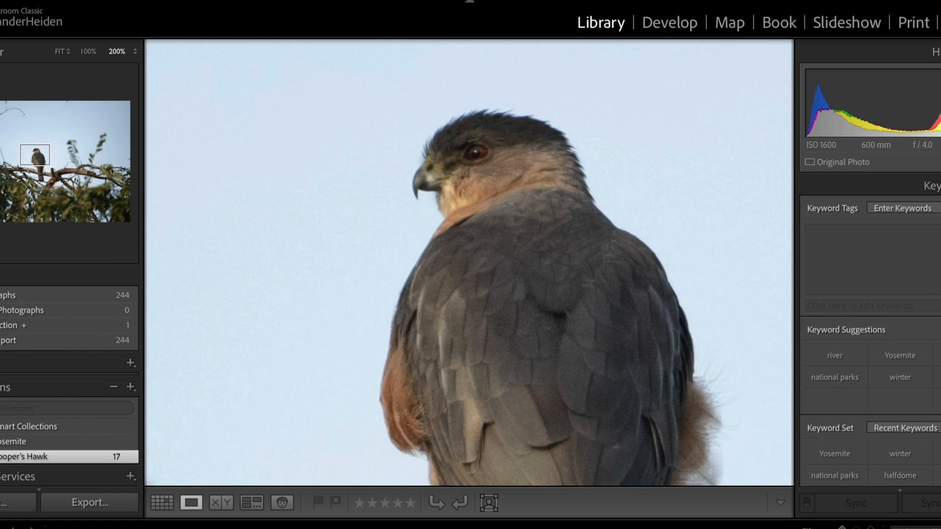
{"action": "key", "text": "p"}
{"action": "key", "text": "p"}
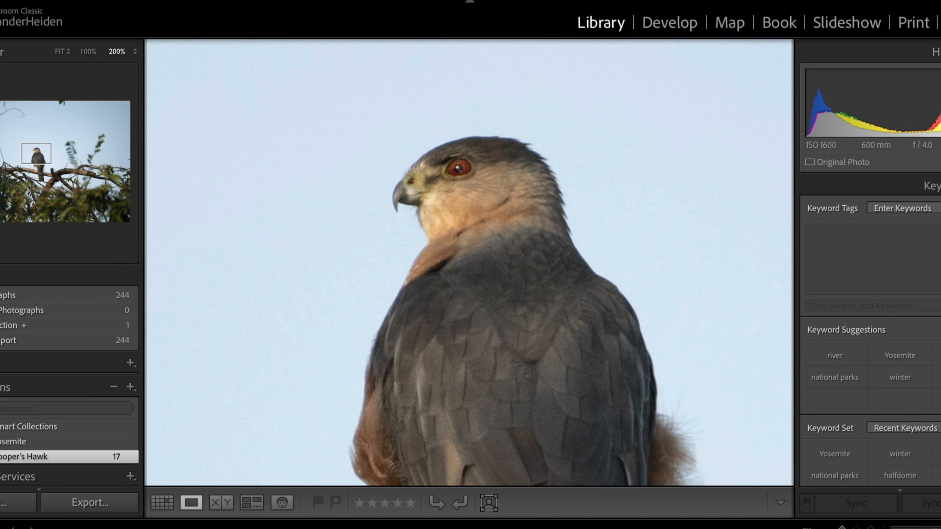
{"action": "key", "text": "p"}
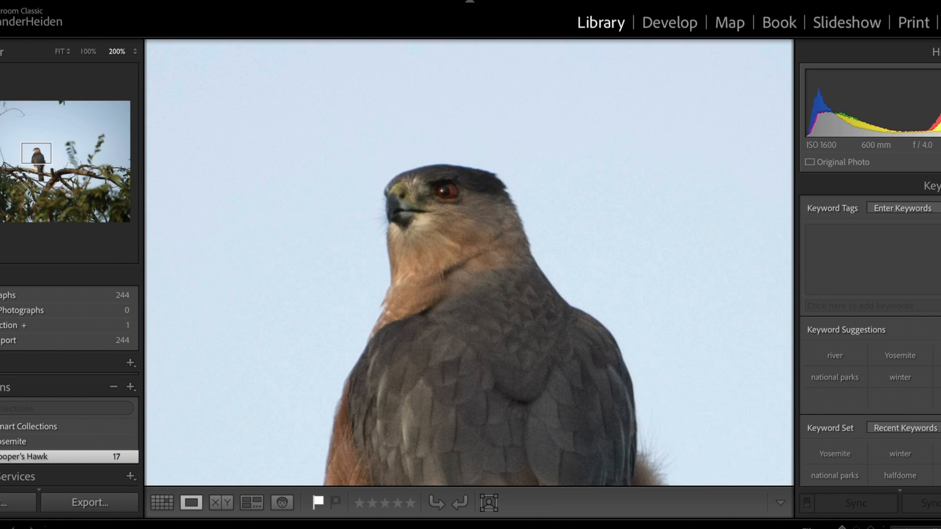
Continue through the following hawk photos and flag the three consecutive open-beaked, left-facing shots as picks
{"action": "key", "text": "Right"}
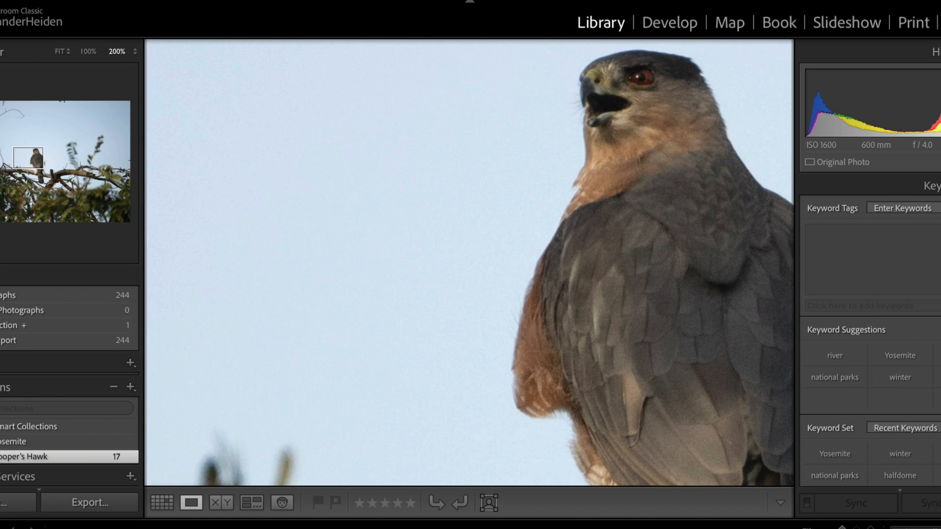
{"action": "key", "text": "Right"}
{"action": "key", "text": "Right"}
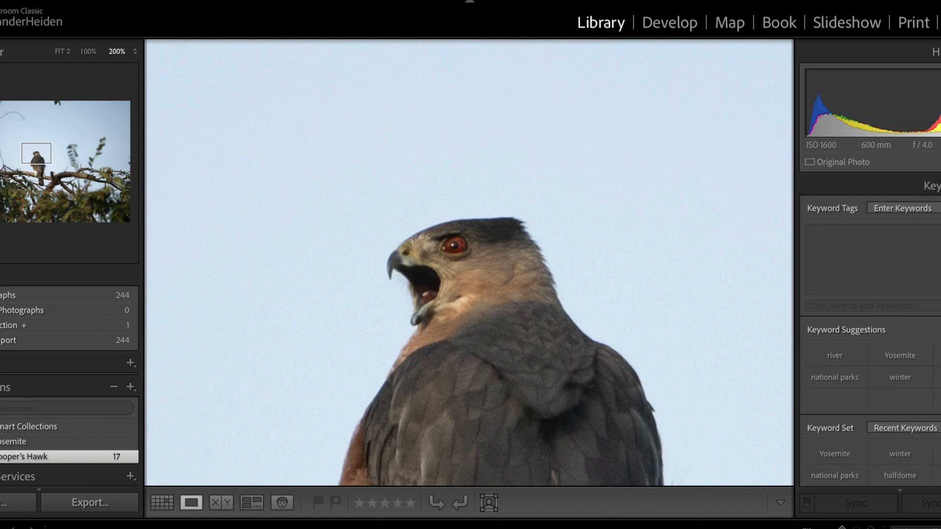
{"action": "key", "text": "p"}
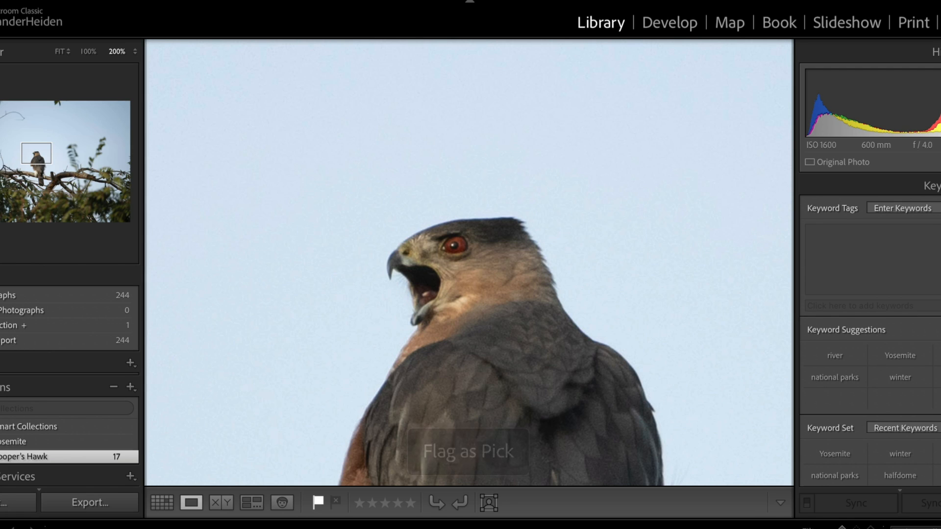
{"action": "key", "text": "Right"}
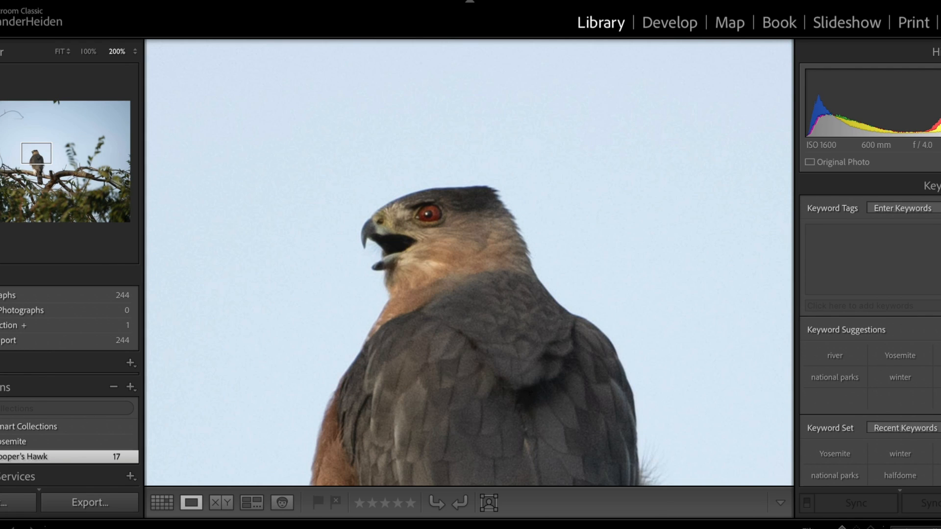
{"action": "key", "text": "p"}
{"action": "key", "text": "Right"}
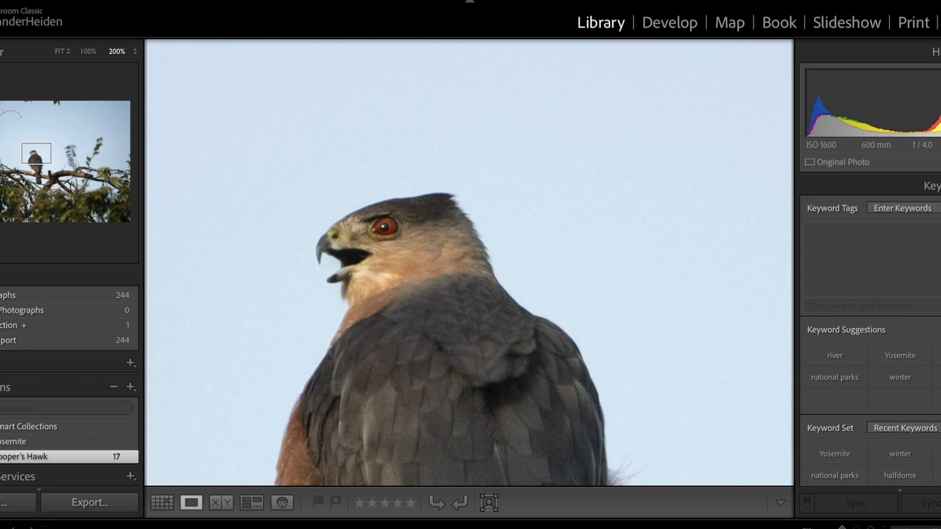
{"action": "key", "text": "p"}
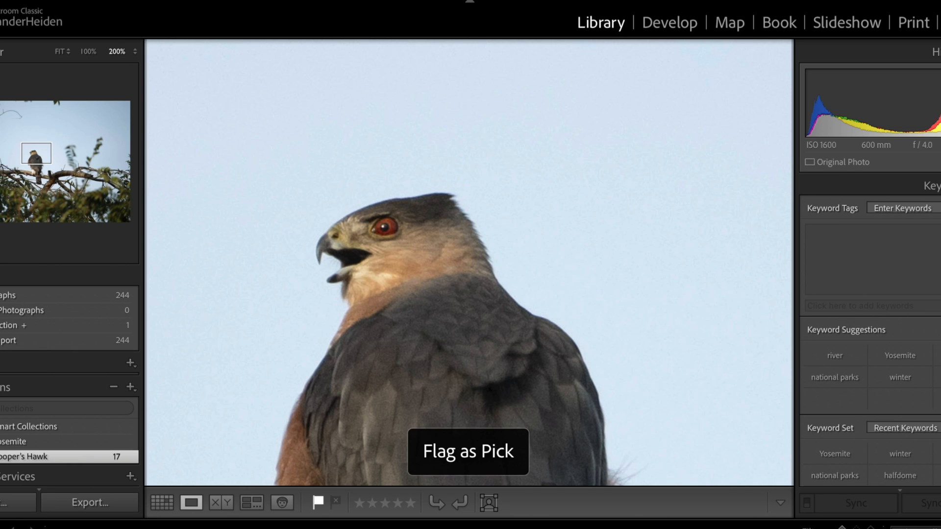
Review the remaining hawk photos without flagging them, return to the thumbnail grid, and clear the selection
{"action": "key", "text": "Right"}
{"action": "key", "text": "Right"}
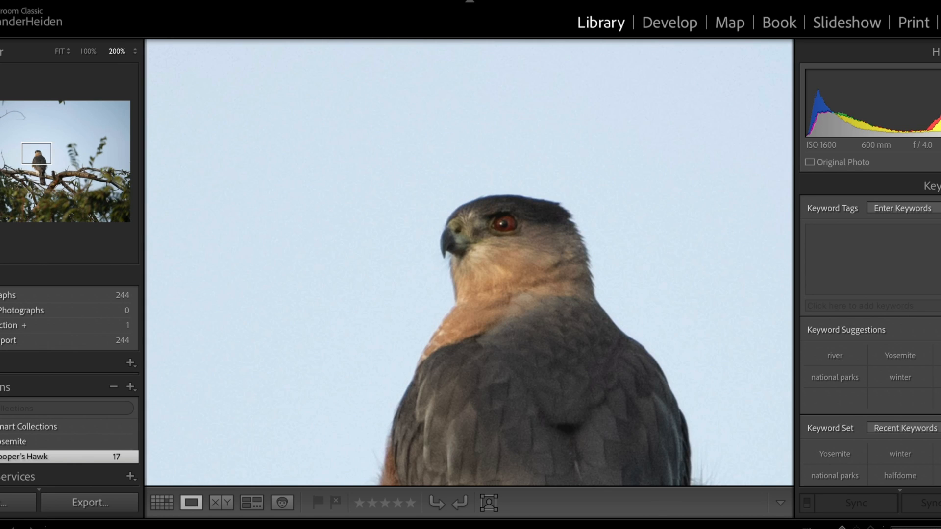
{"action": "key", "text": "g"}
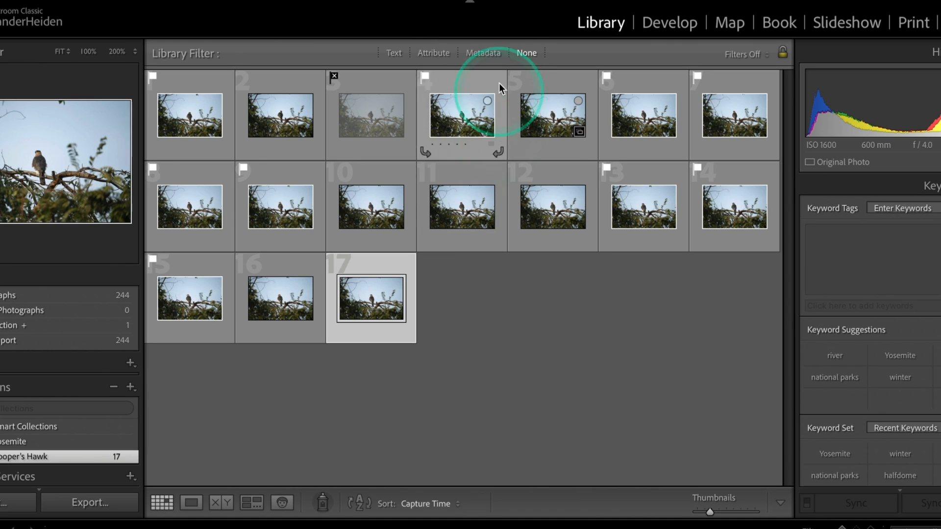
{"action": "left_click", "coordinate": [512, 288]}
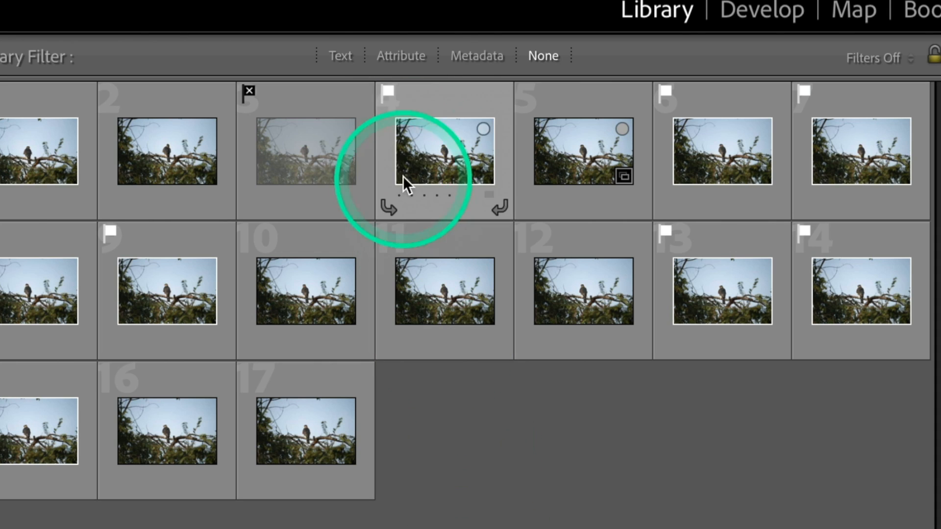
Filter the Cooper's Hawk collection by flag attribute, trying Any Flag Status before settling on Flagged Only
{"action": "left_click", "coordinate": [410, 55]}
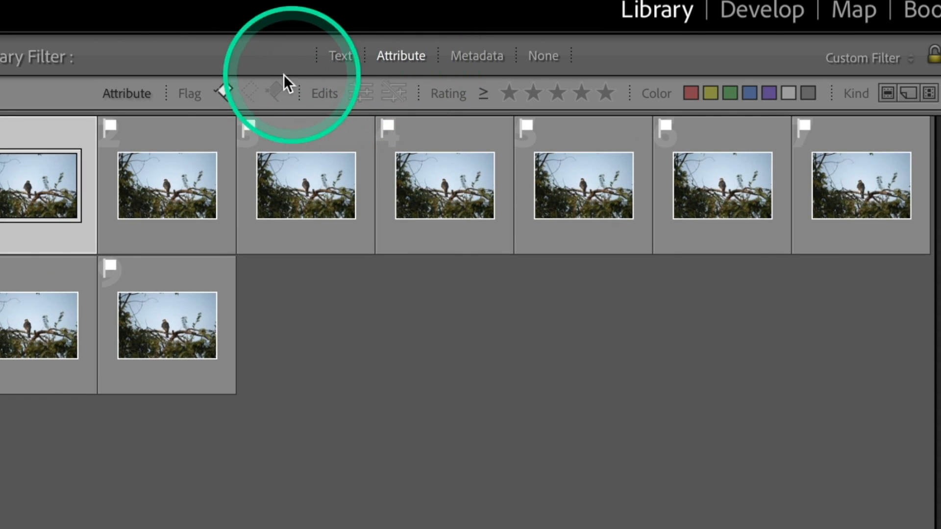
{"action": "left_click", "coordinate": [247, 84]}
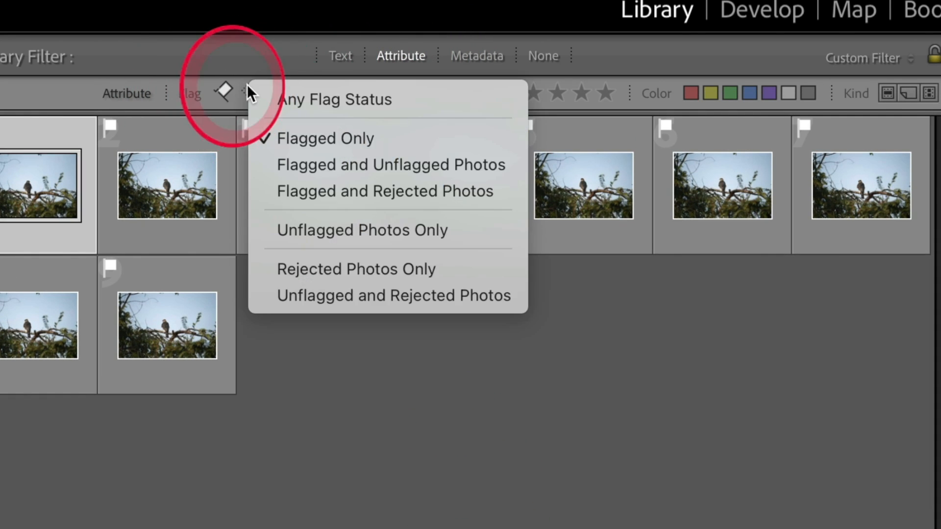
{"action": "left_click", "coordinate": [283, 98]}
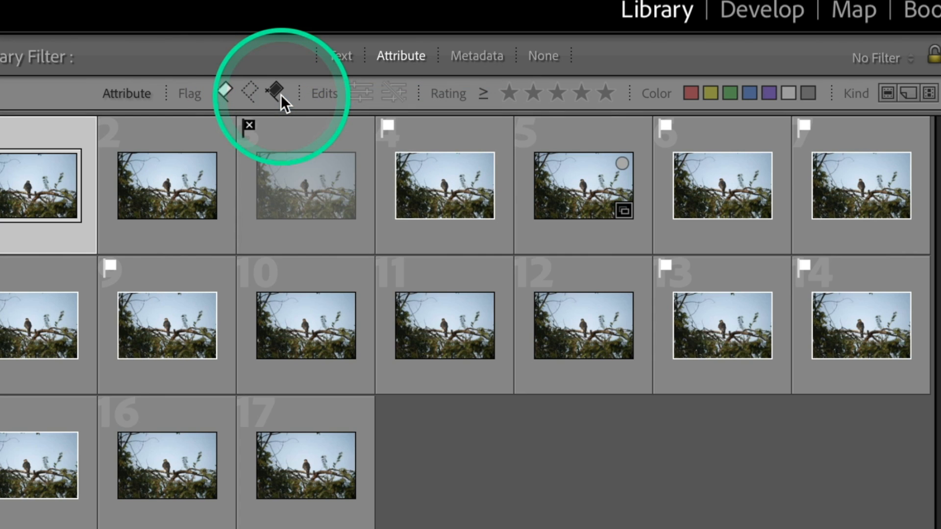
{"action": "left_click", "coordinate": [252, 90]}
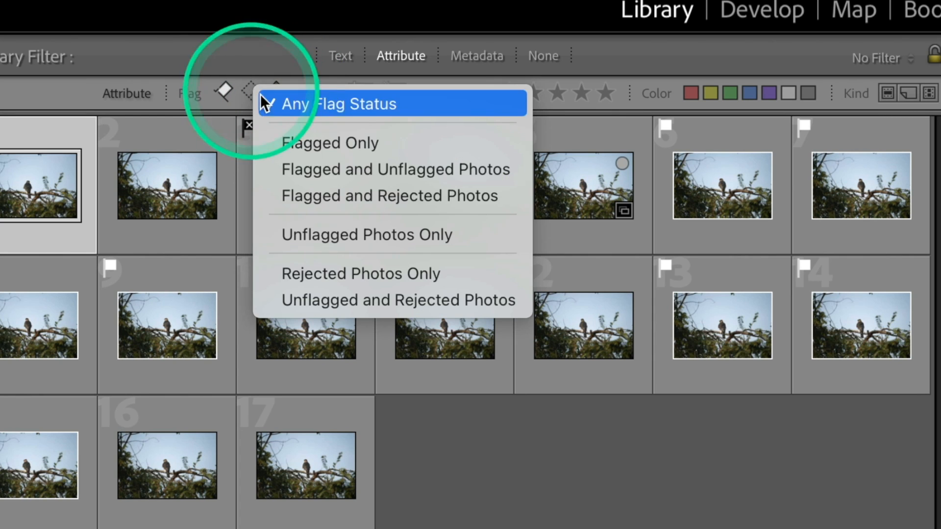
{"action": "left_click", "coordinate": [301, 138]}
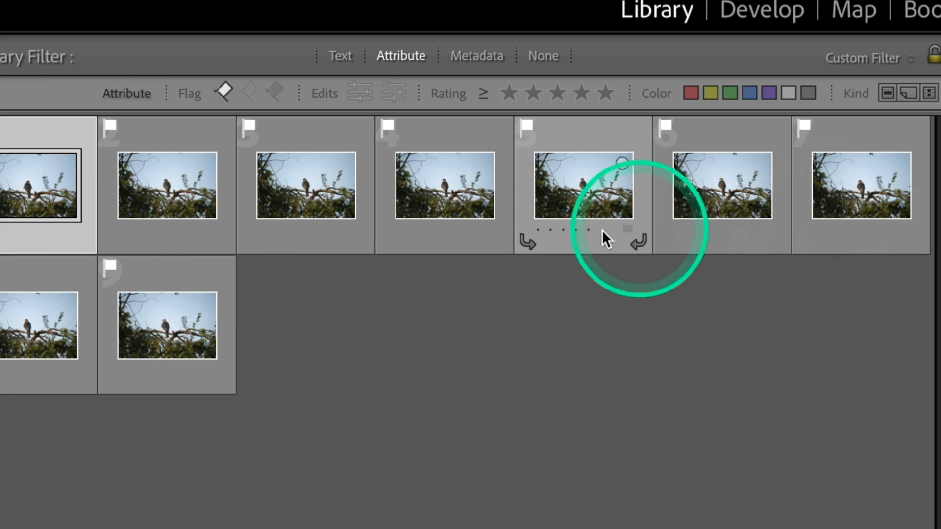
Select all the flagged hawk photos and start a new collection from them, trying the name Cooper's Hawk
{"action": "left_click", "coordinate": [153, 311], "text": "shift"}
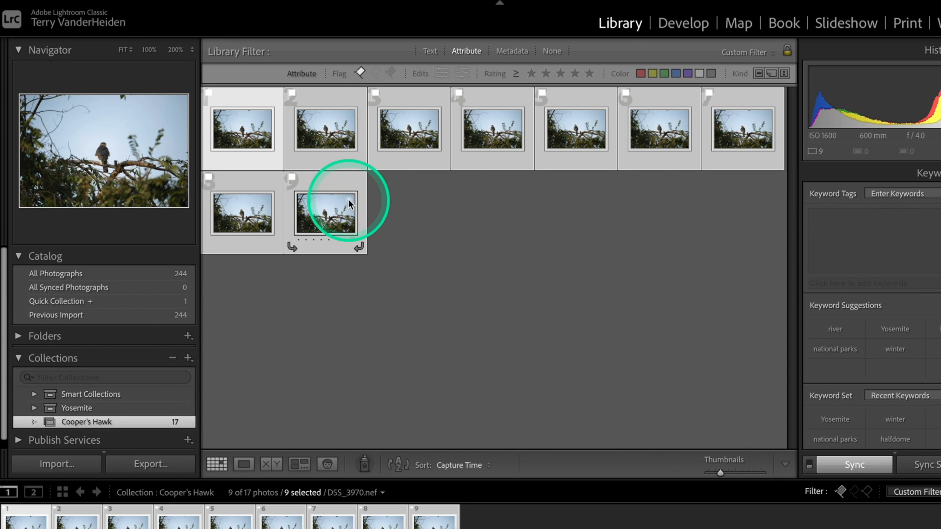
{"action": "left_click", "coordinate": [188, 357]}
{"action": "left_click", "coordinate": [201, 373]}
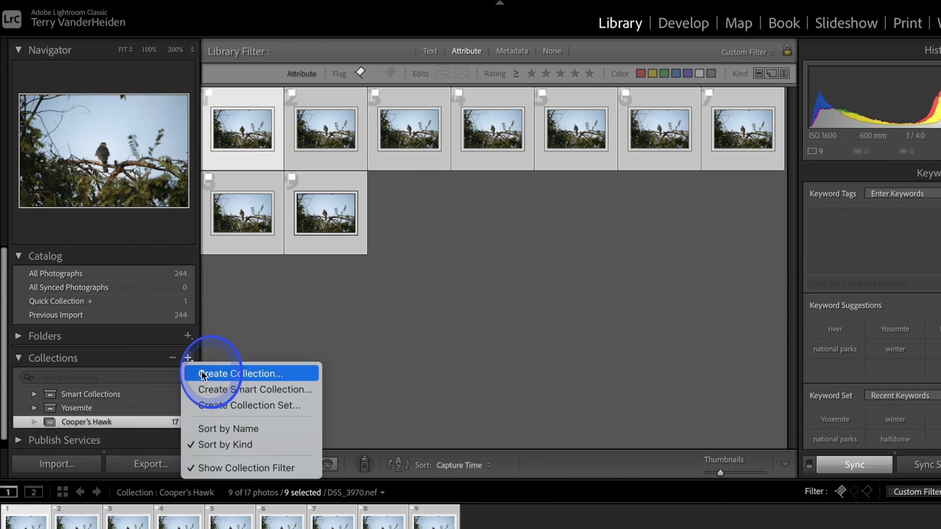
{"action": "type", "text": "C"}
{"action": "type", "text": "oo"}
{"action": "type", "text": "per's H"}
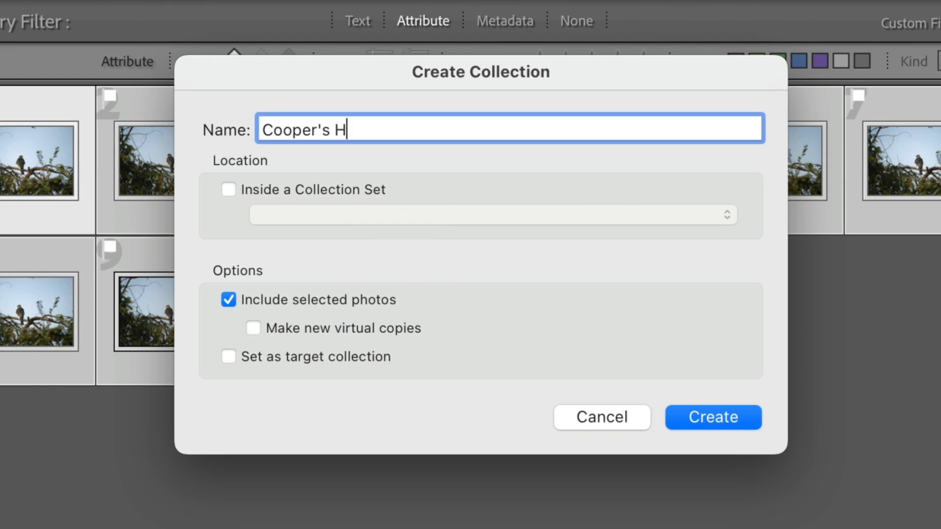
{"action": "type", "text": "awk"}
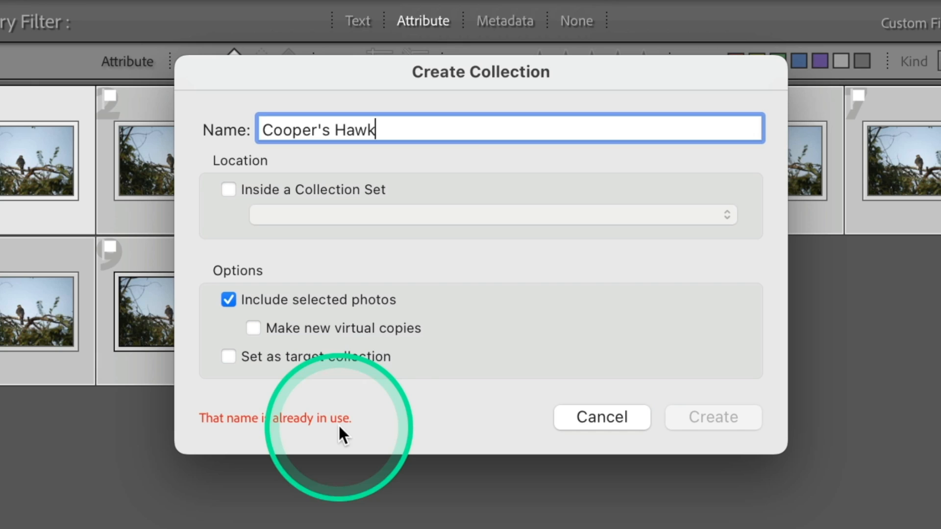
Replace the new collection's name with Cooper's Hawk Fav and create it with the selected photos included
{"action": "triple_click", "coordinate": [390, 118]}
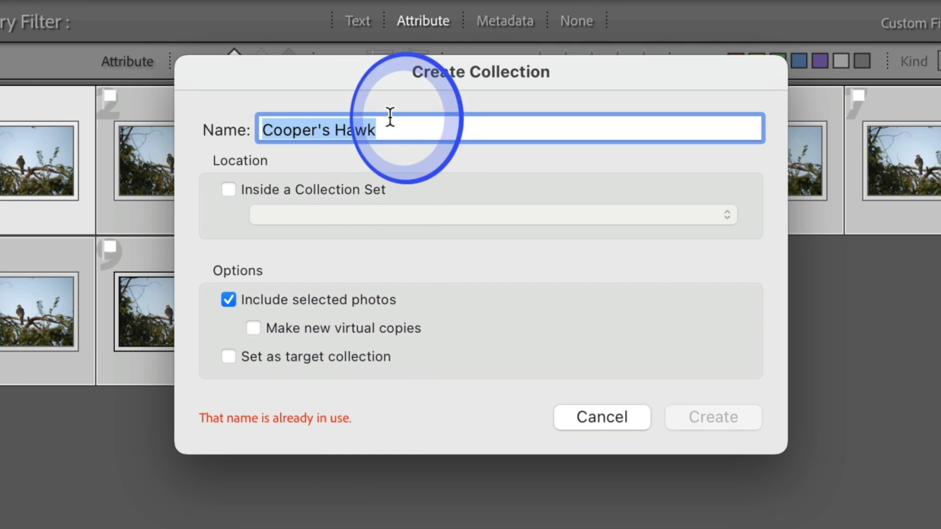
{"action": "triple_click", "coordinate": [384, 118]}
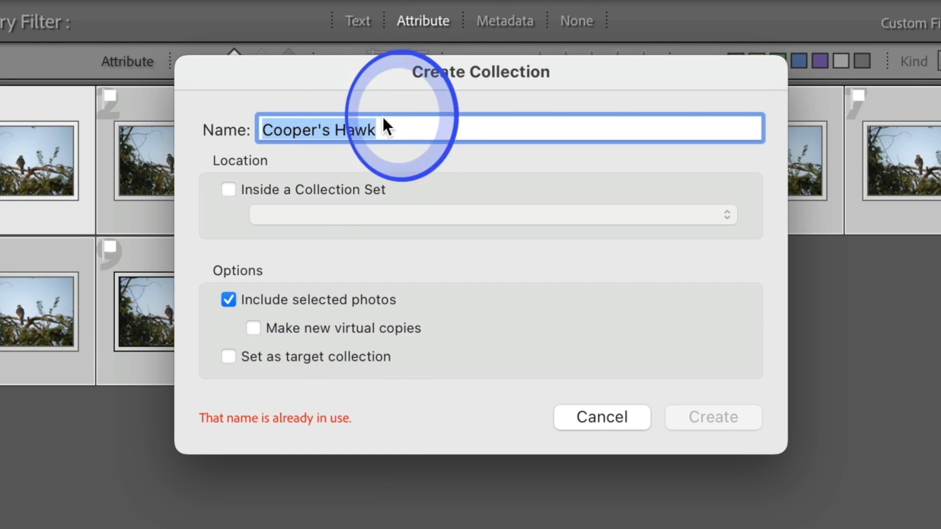
{"action": "key", "text": "BackSpace"}
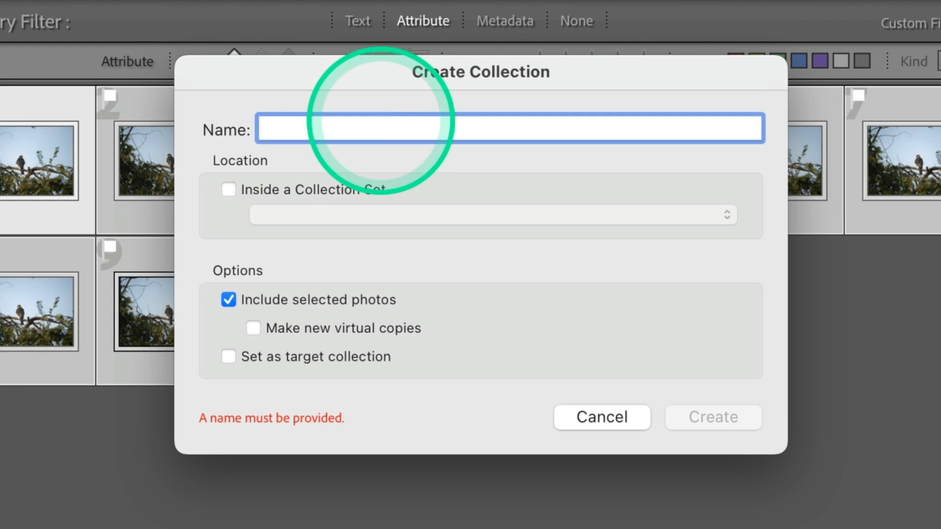
{"action": "type", "text": "Cooper's Hawk Fav"}
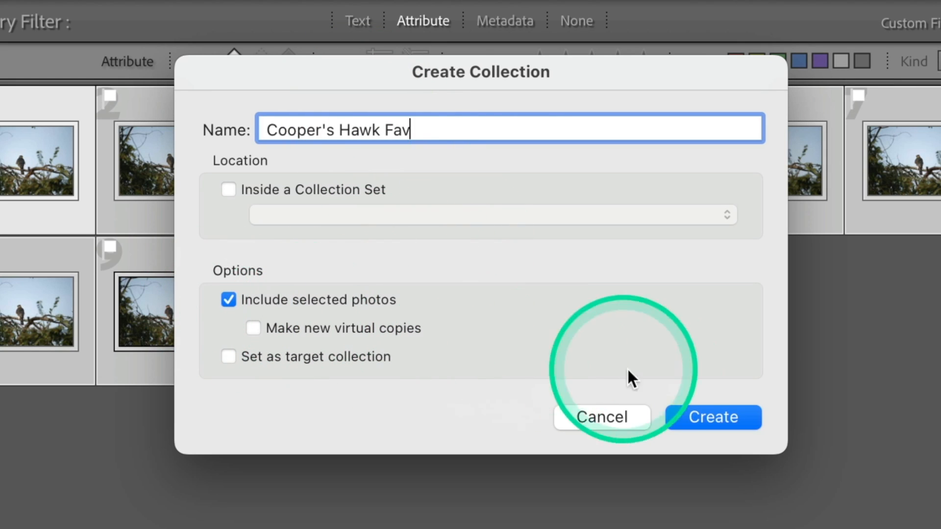
{"action": "left_click", "coordinate": [702, 412]}
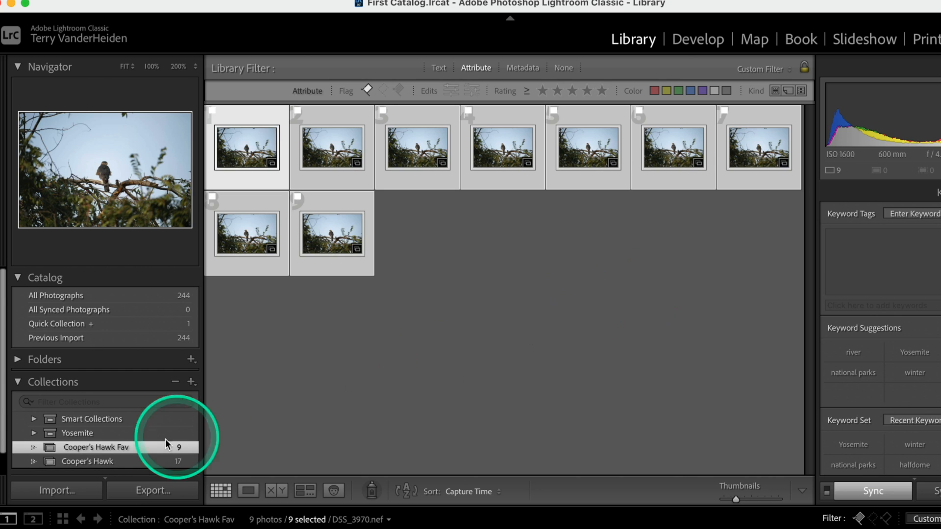
Remove the pick flags from all photos in Cooper's Hawk Fav and set the flag filter to Any Flag Status
{"action": "scroll", "coordinate": [137, 440], "scroll_direction": "down", "scroll_amount": 2}
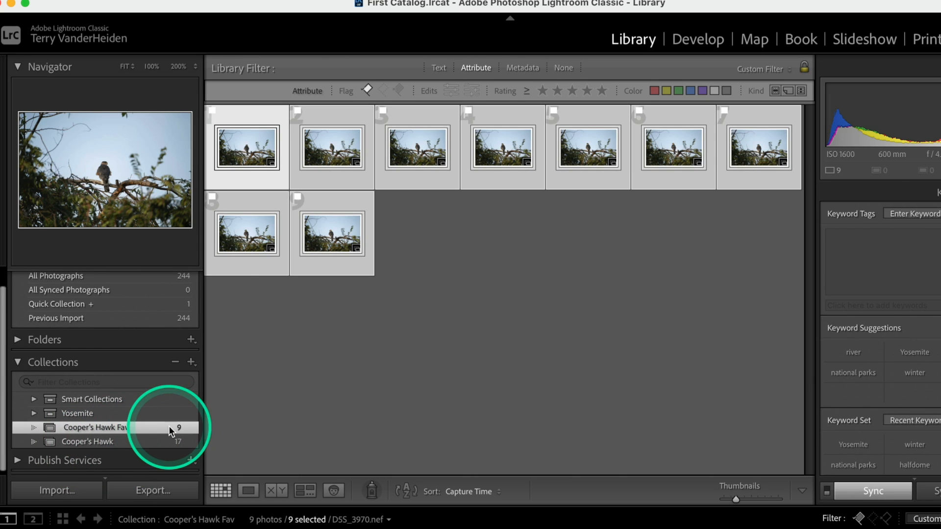
{"action": "left_click", "coordinate": [298, 412]}
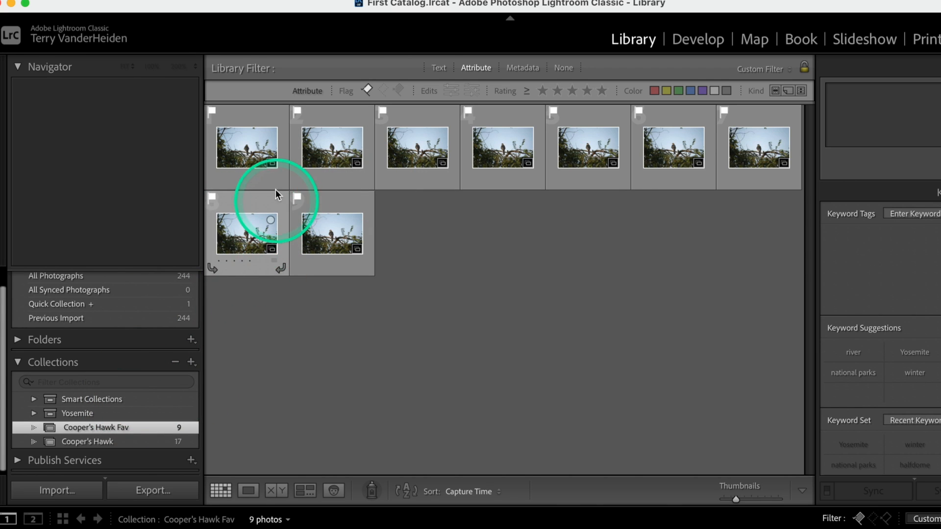
{"action": "left_click", "coordinate": [264, 158]}
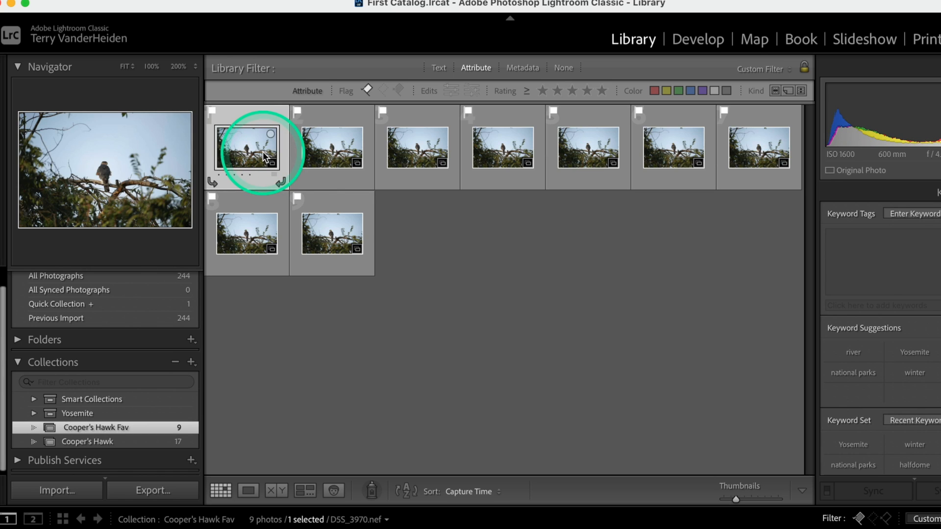
{"action": "left_click", "coordinate": [322, 244], "text": "shift"}
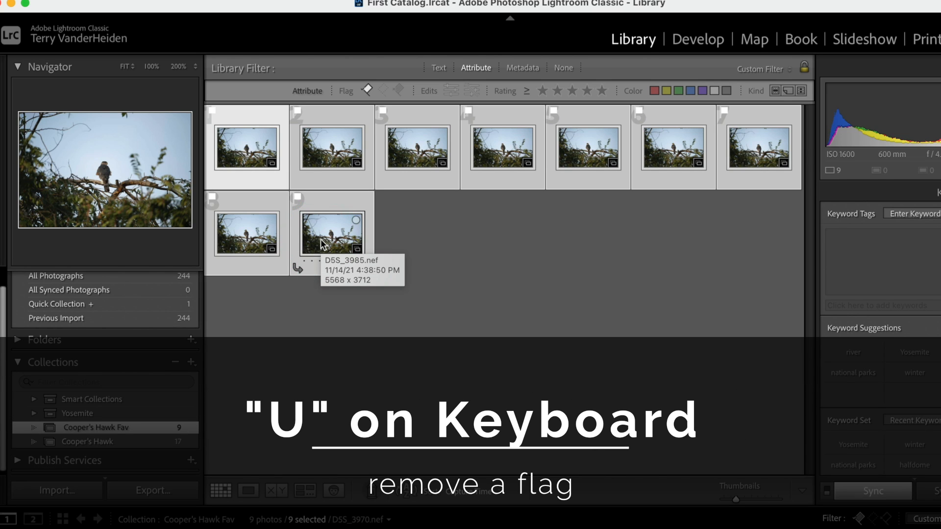
{"action": "key", "text": "u"}
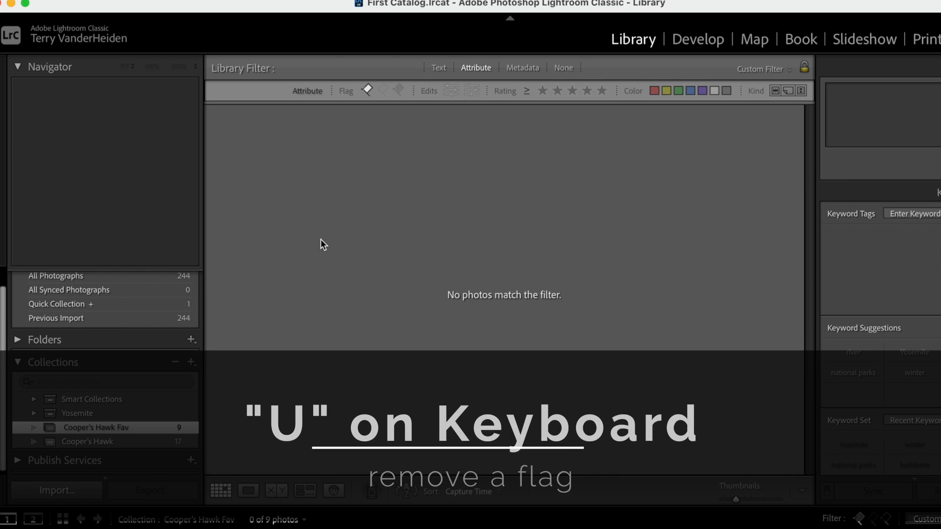
{"action": "left_click", "coordinate": [383, 89]}
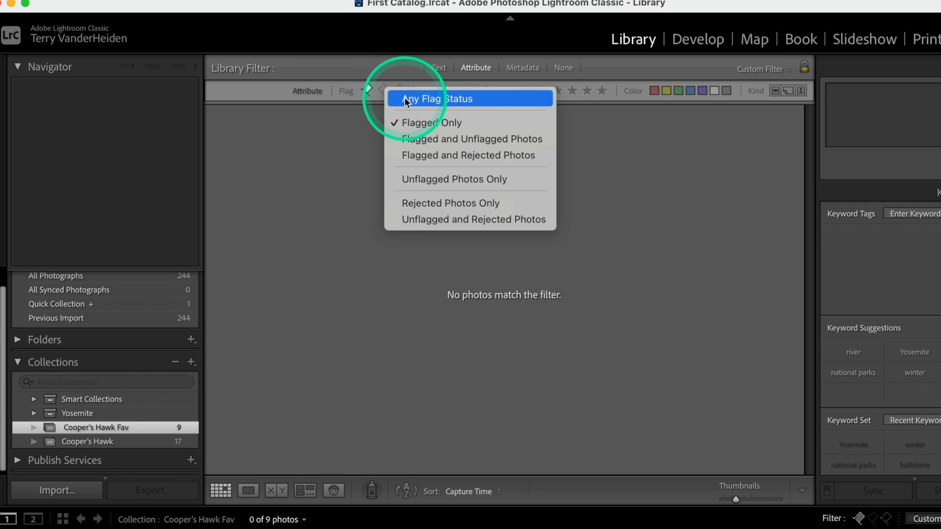
{"action": "left_click", "coordinate": [404, 99]}
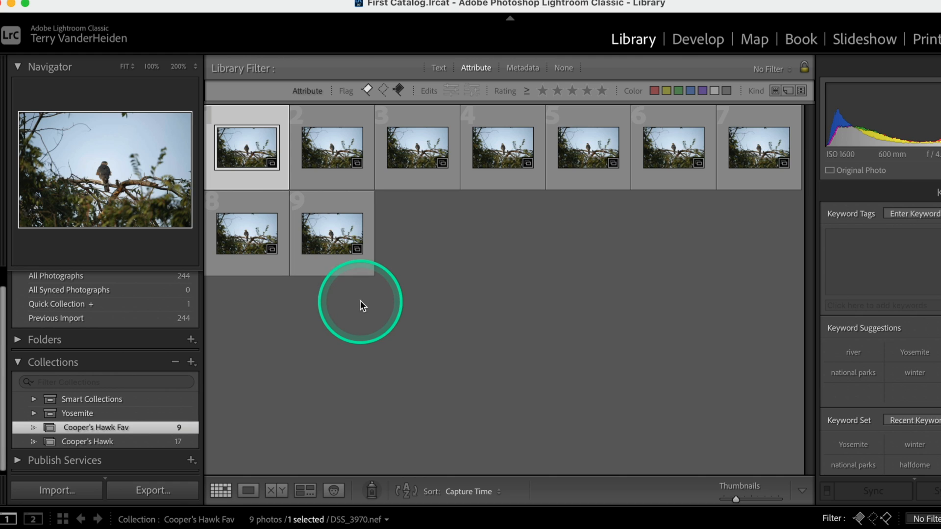
Inspect the first favourite enlarged and survey the first three photos together, ending back in the thumbnail grid
{"action": "double_click", "coordinate": [255, 152]}
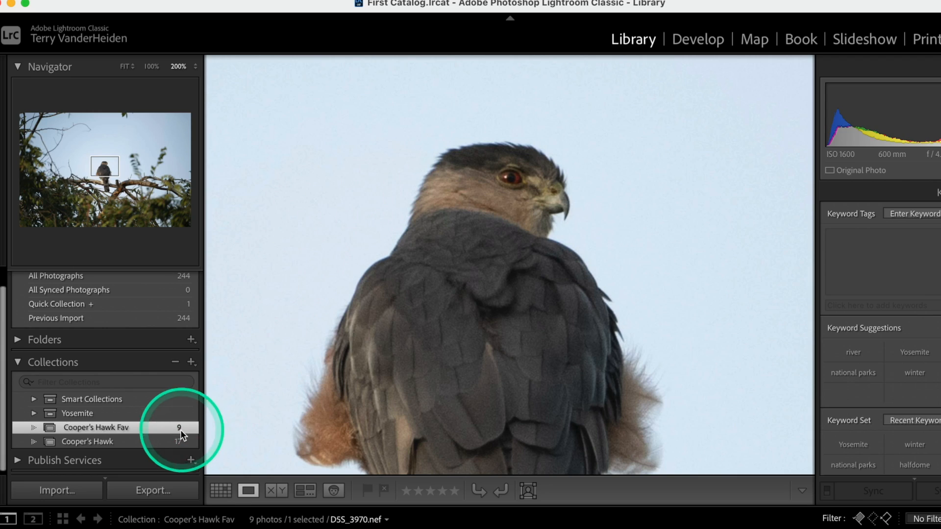
{"action": "left_click", "coordinate": [222, 491]}
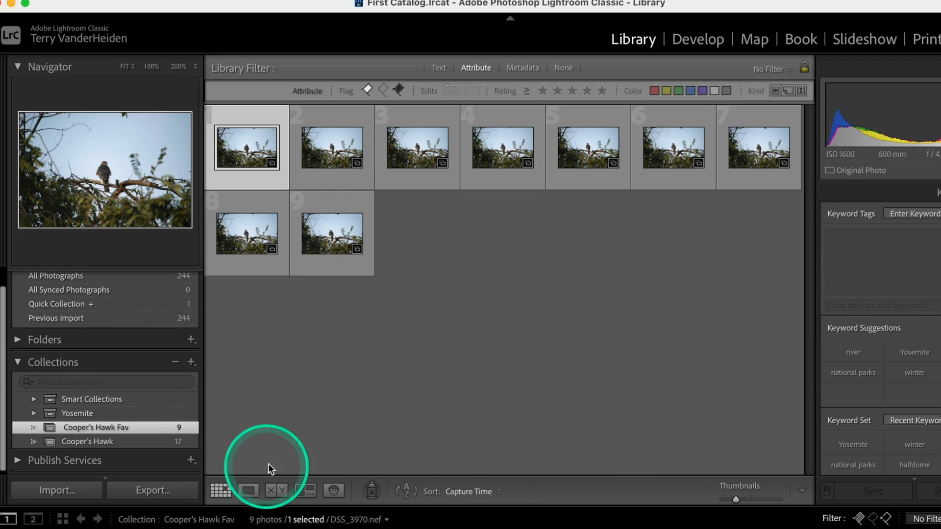
{"action": "left_click", "coordinate": [334, 162], "text": "super"}
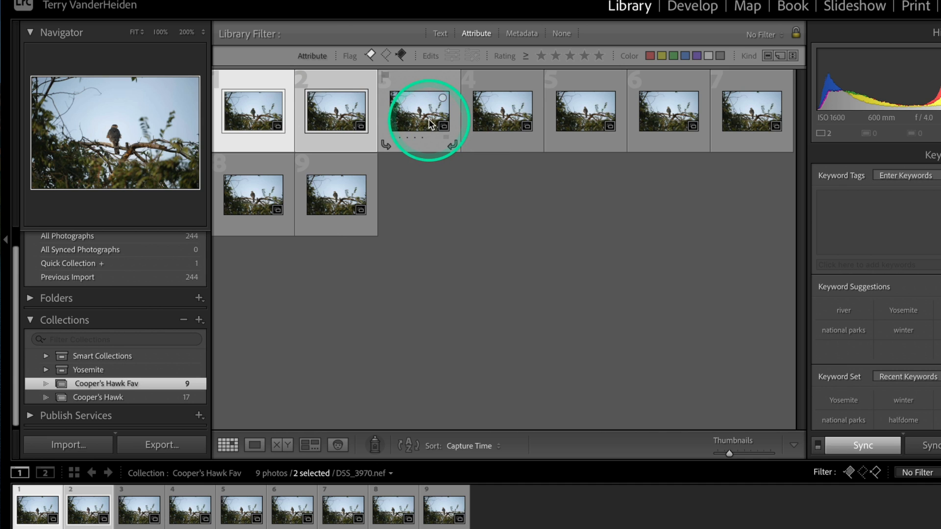
{"action": "left_click", "coordinate": [429, 121], "text": "super"}
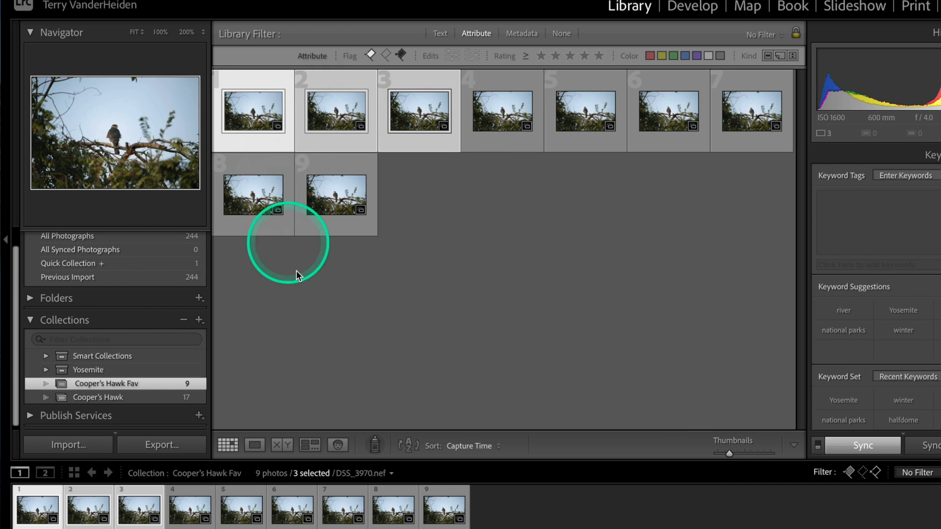
{"action": "left_click", "coordinate": [309, 446]}
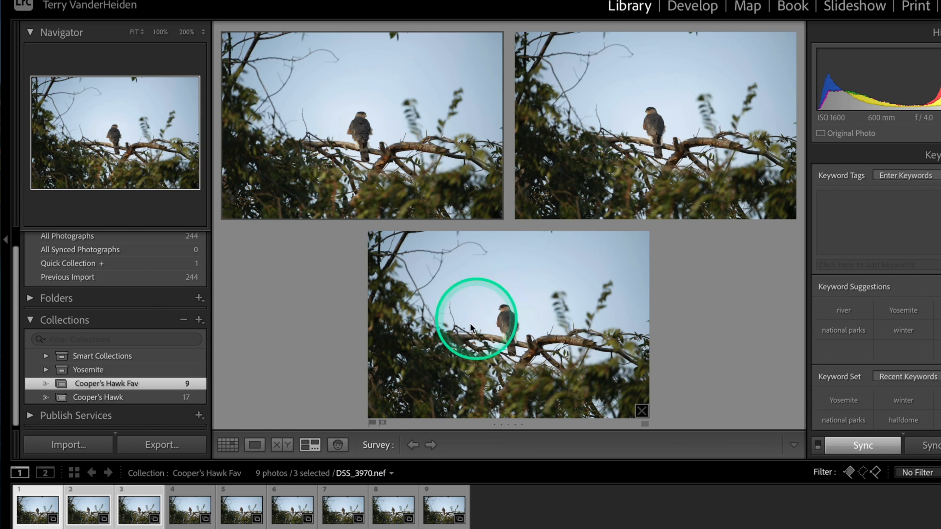
{"action": "left_click", "coordinate": [227, 445]}
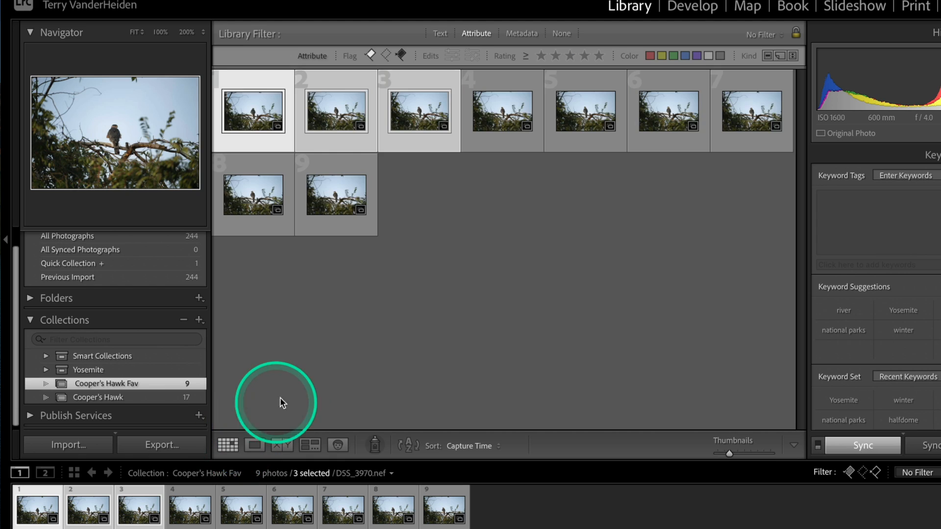
Compare the first two hawk photos side by side, with both birds' heads in view, and zoom in to about 309%
{"action": "left_click", "coordinate": [252, 107]}
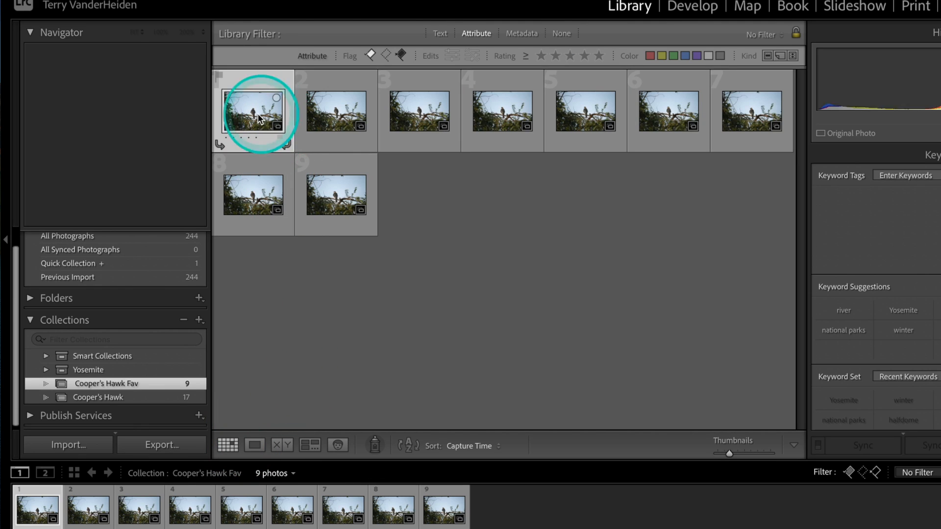
{"action": "left_click", "coordinate": [321, 123], "text": "super"}
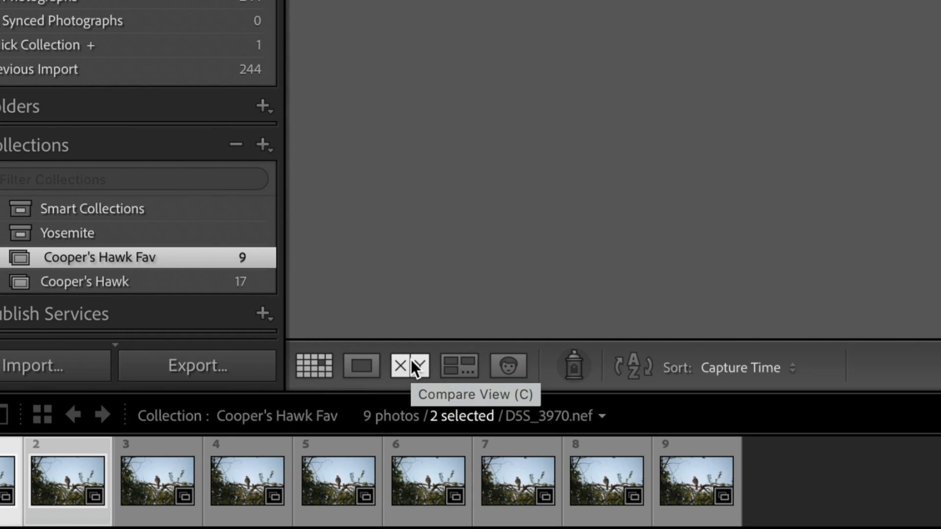
{"action": "key", "text": "c"}
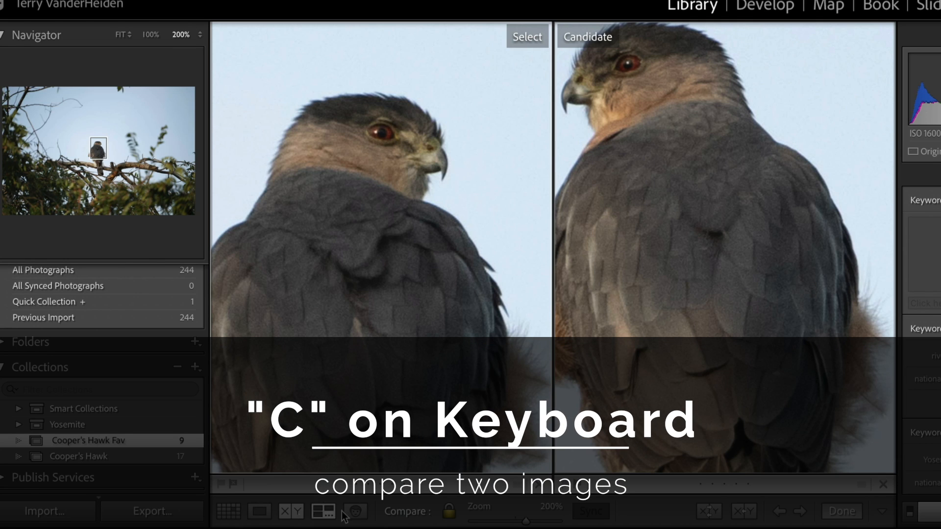
{"action": "left_click_drag", "start_coordinate": [395, 214], "coordinate": [423, 251]}
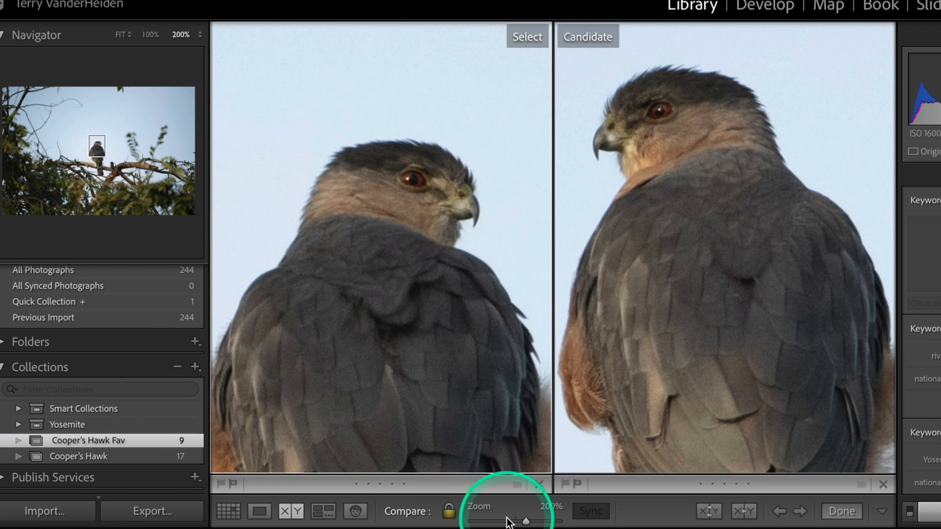
{"action": "left_click_drag", "start_coordinate": [528, 522], "coordinate": [532, 521]}
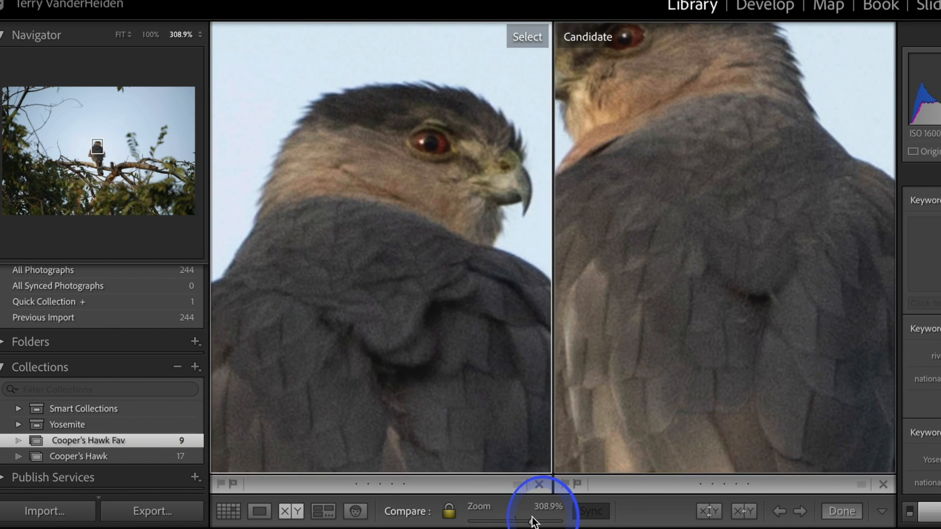
Reduce the comparison zoom to 177.5%, swap the second photo into the Select position, and compare it with photos three to six in turn
{"action": "left_click_drag", "start_coordinate": [469, 342], "coordinate": [487, 392]}
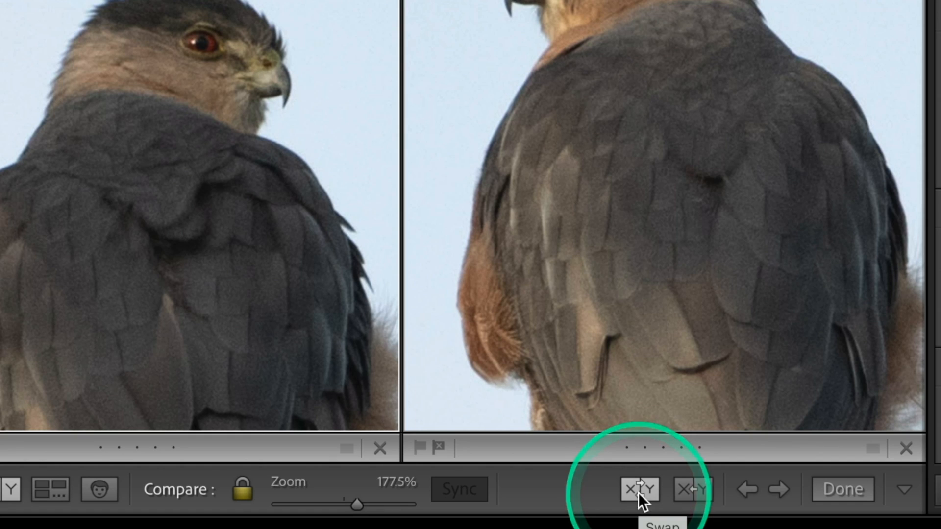
{"action": "left_click", "coordinate": [638, 492]}
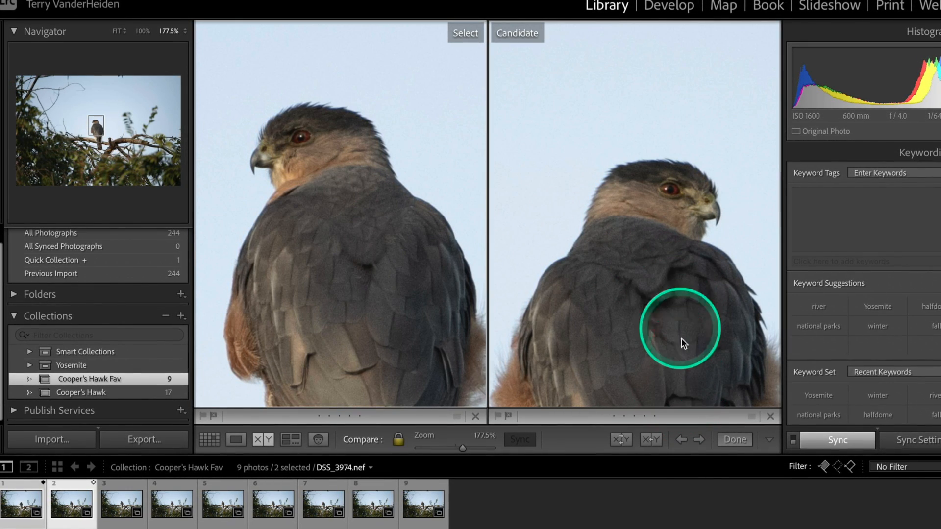
{"action": "left_click", "coordinate": [700, 440]}
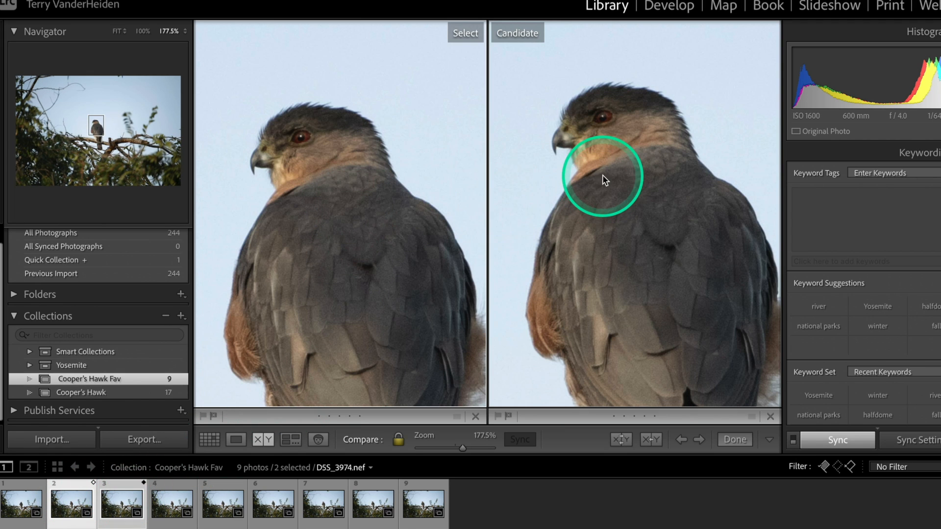
{"action": "left_click", "coordinate": [698, 438]}
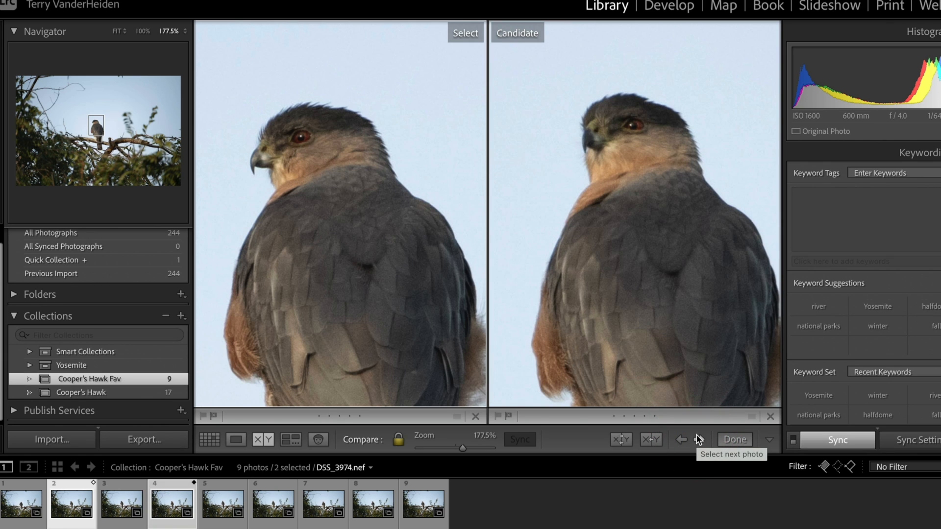
{"action": "left_click", "coordinate": [698, 439]}
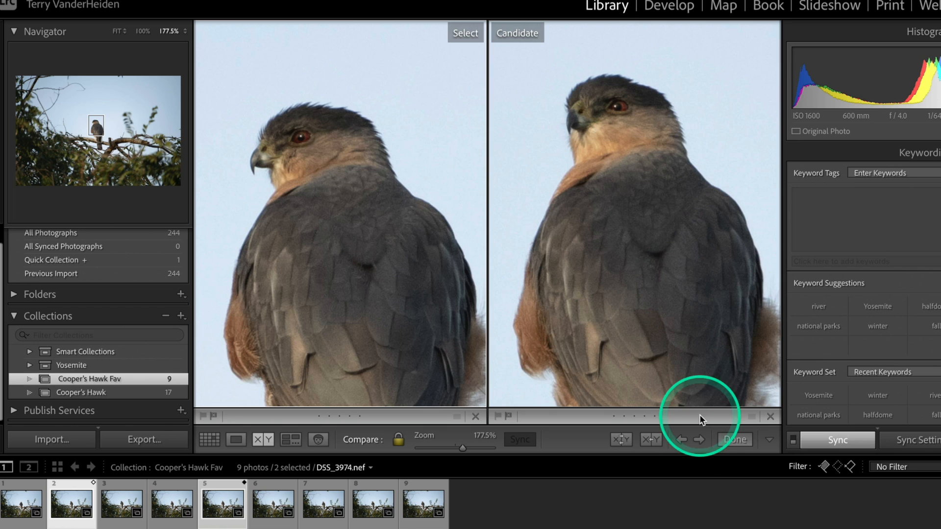
{"action": "left_click", "coordinate": [699, 438]}
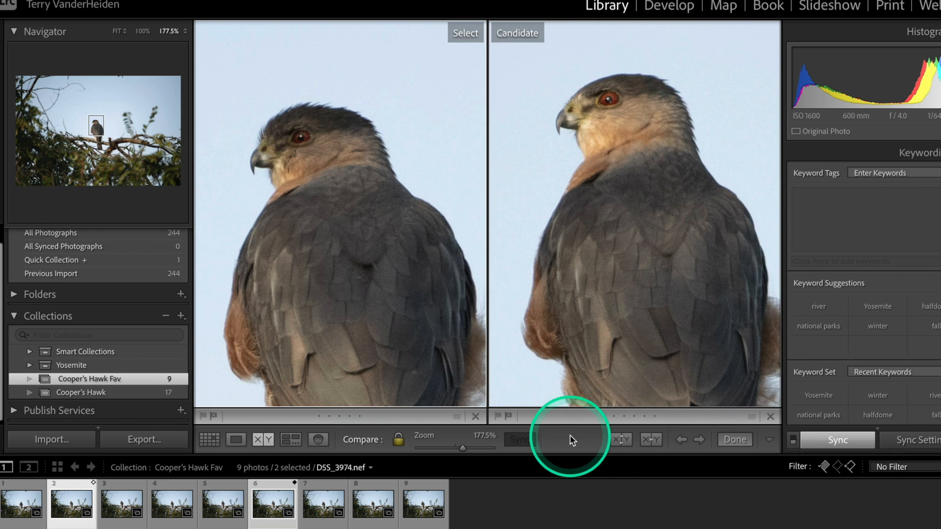
Make the sixth photo the Select and compare it with the other candidates in turn, ending with the seventh
{"action": "left_click", "coordinate": [620, 440]}
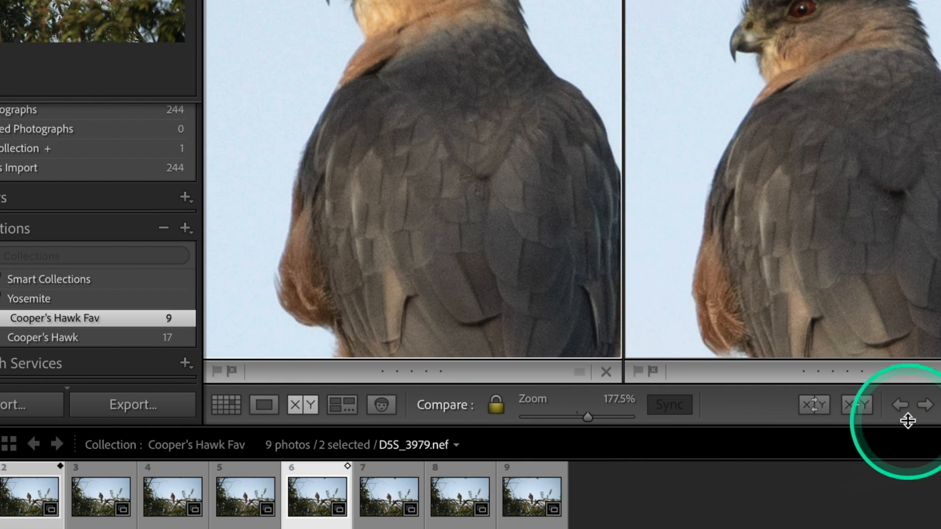
{"action": "left_click", "coordinate": [929, 405]}
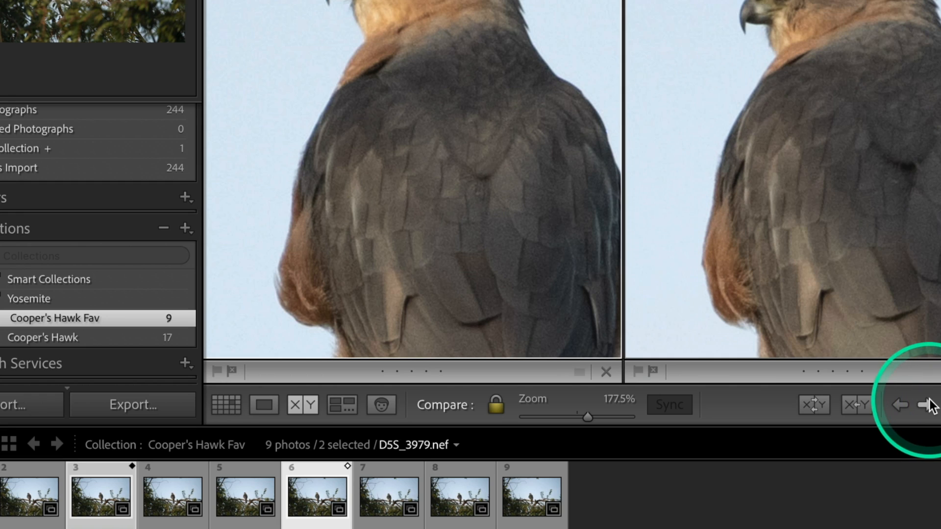
{"action": "left_click", "coordinate": [929, 406]}
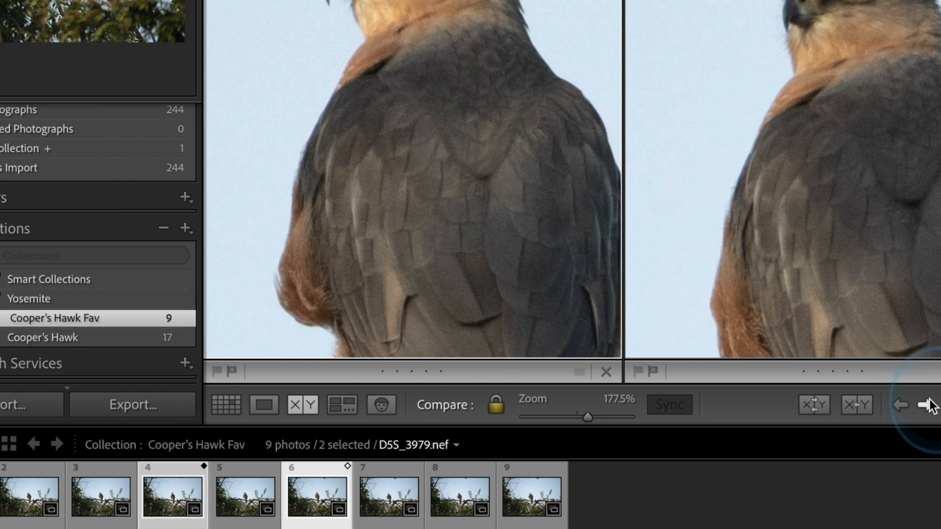
{"action": "left_click", "coordinate": [928, 406]}
{"action": "left_click", "coordinate": [929, 406]}
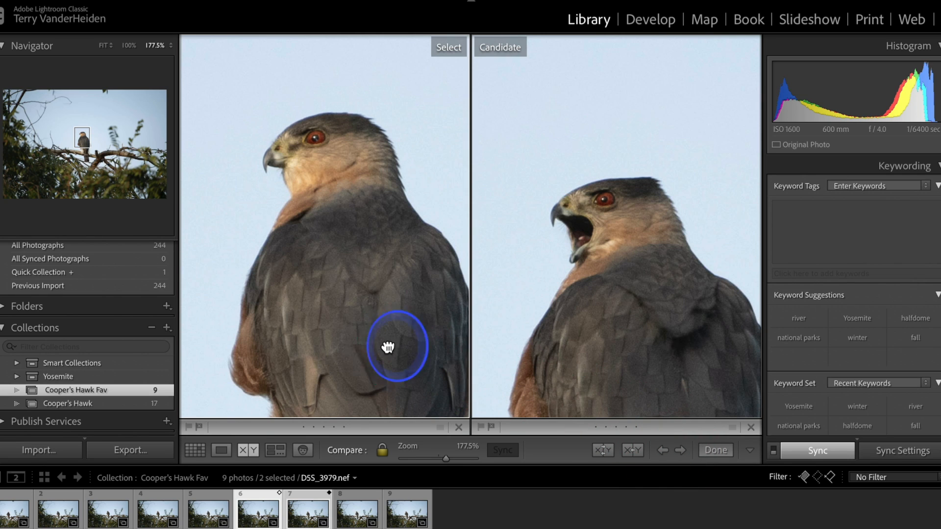
Fit the compared photos to the view, flag the seventh as a pick, and return to the thumbnail grid with nothing selected
{"action": "left_click", "coordinate": [388, 348]}
{"action": "right_click", "coordinate": [355, 297]}
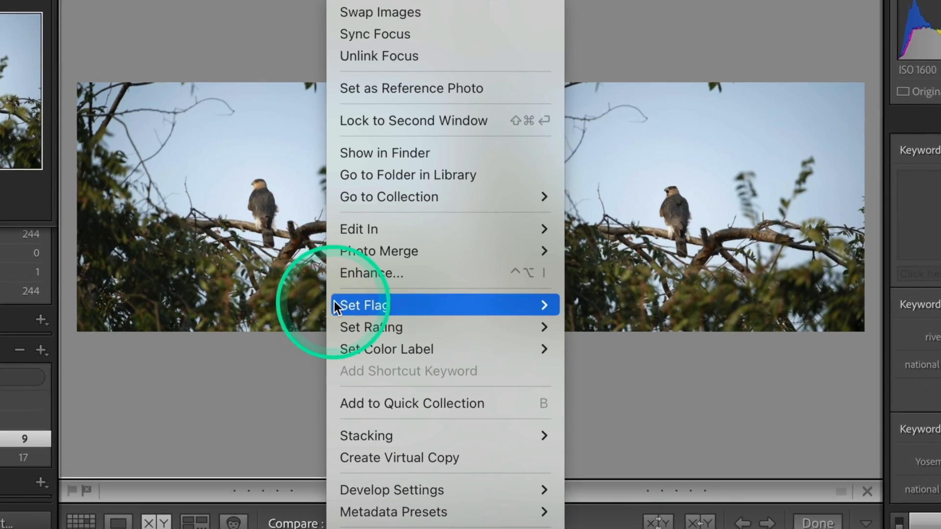
{"action": "mouse_move", "coordinate": [370, 296]}
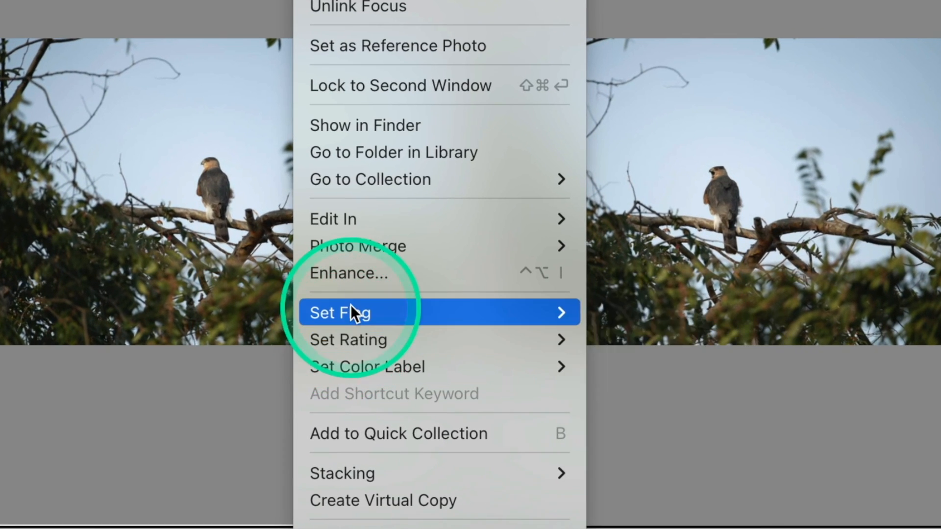
{"action": "left_click", "coordinate": [640, 314]}
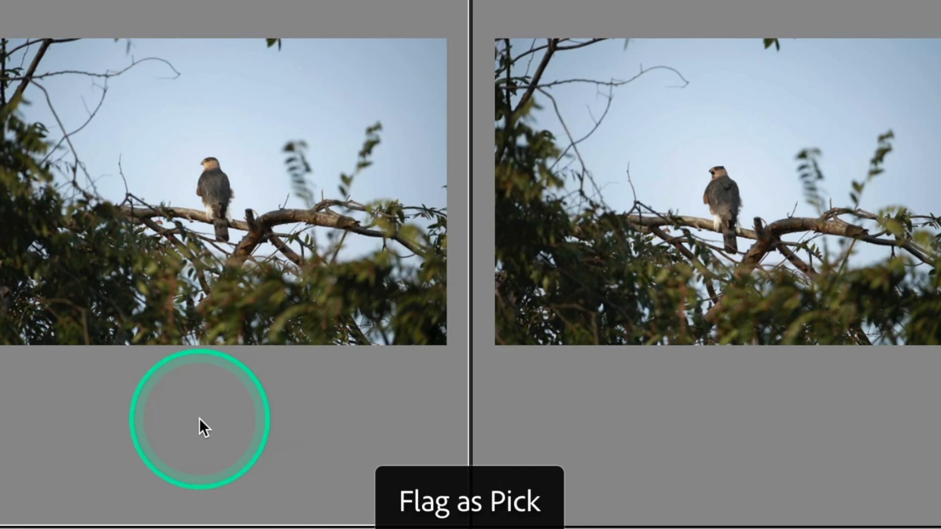
{"action": "left_click", "coordinate": [629, 378]}
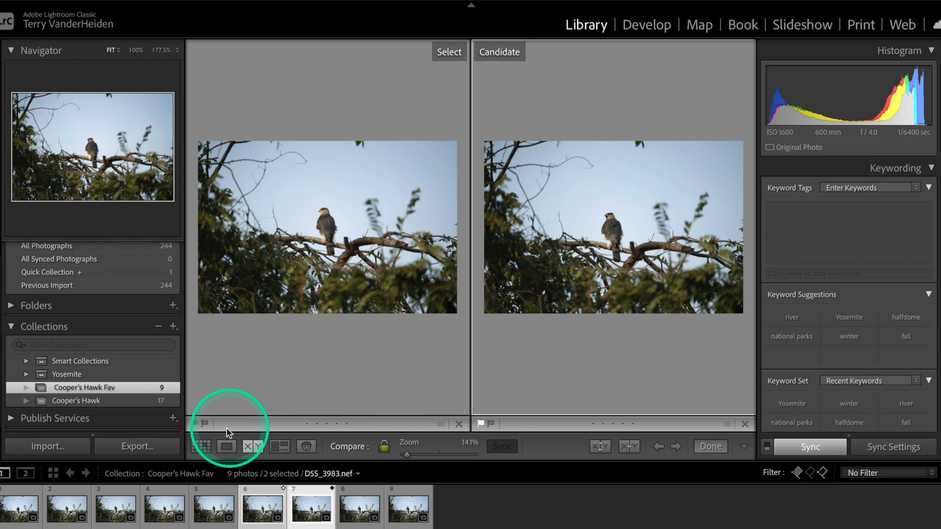
{"action": "left_click", "coordinate": [205, 446]}
{"action": "left_click", "coordinate": [432, 382]}
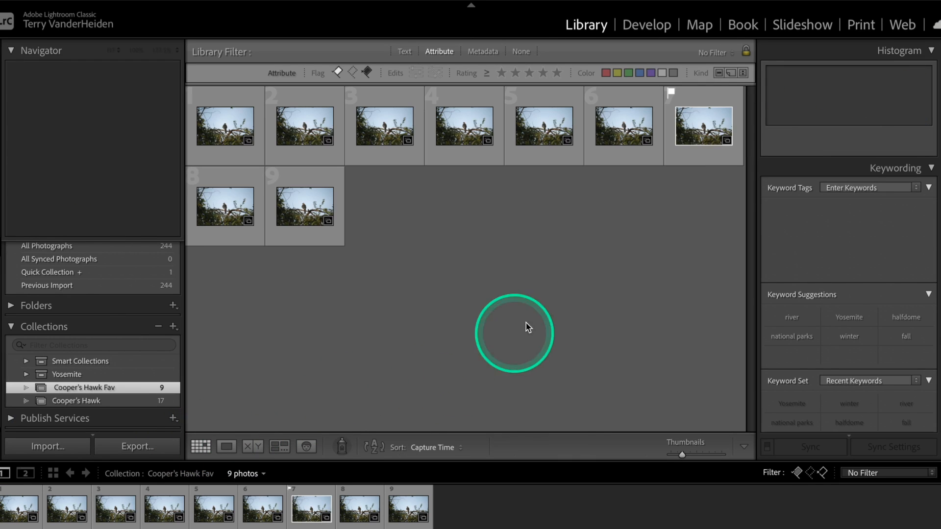
Flag the sixth hawk photo as a pick and clear the selection
{"action": "left_click", "coordinate": [625, 128]}
{"action": "key", "text": "p"}
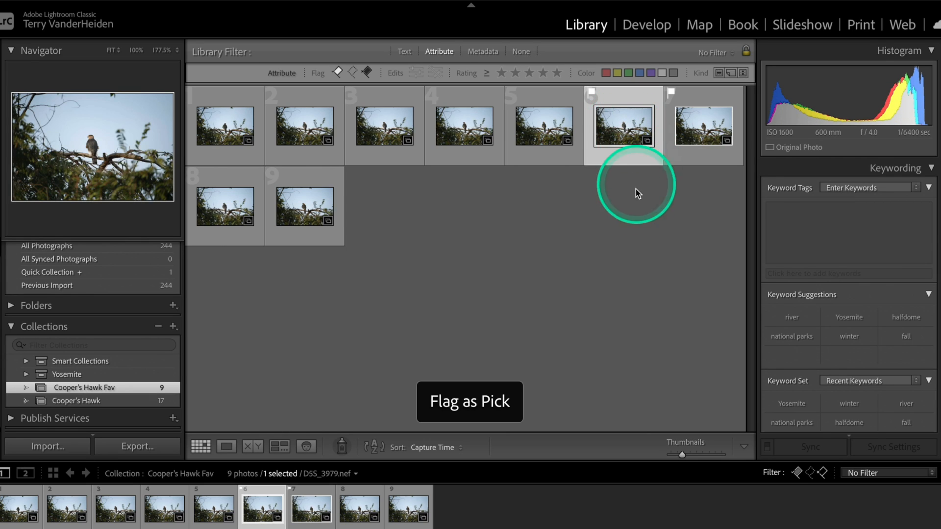
{"action": "left_click", "coordinate": [624, 220]}
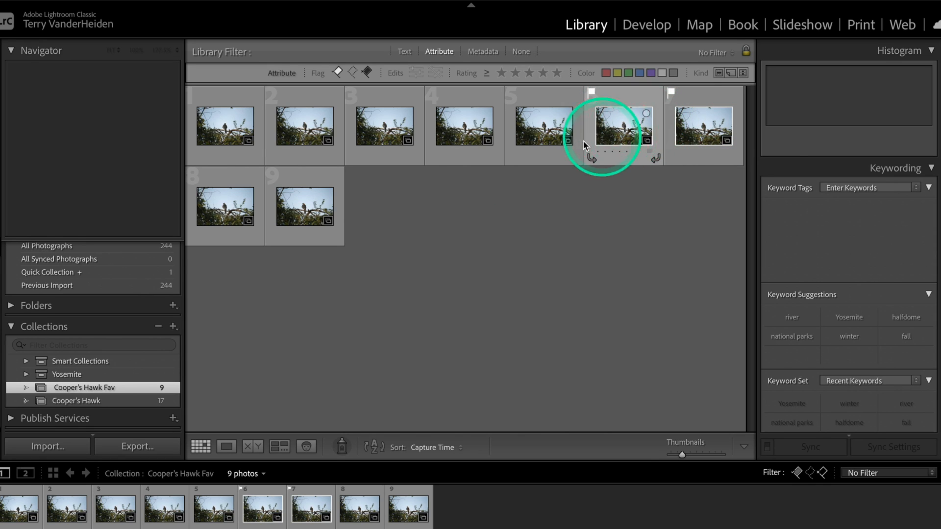
Compare the eighth and ninth photos side by side at 177.5%, with both birds' heads in view
{"action": "left_click", "coordinate": [232, 212]}
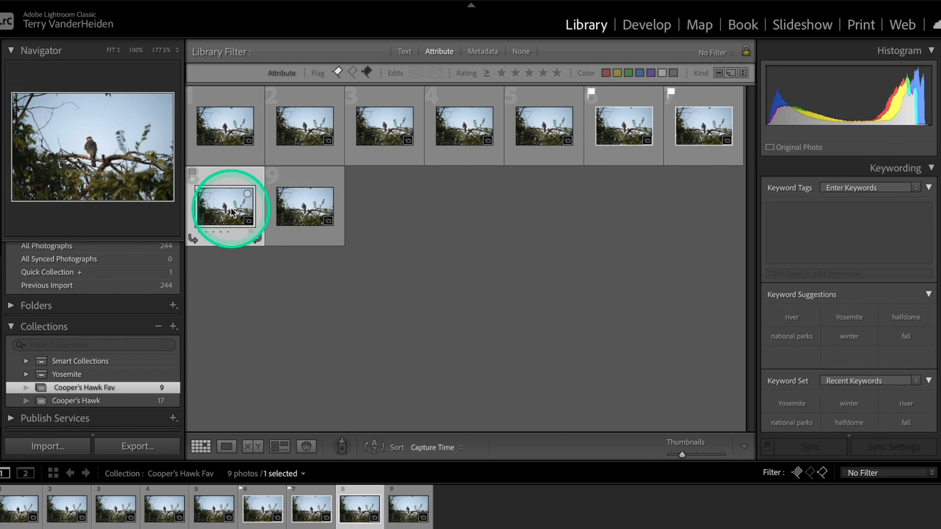
{"action": "left_click", "coordinate": [289, 216], "text": "ctrl"}
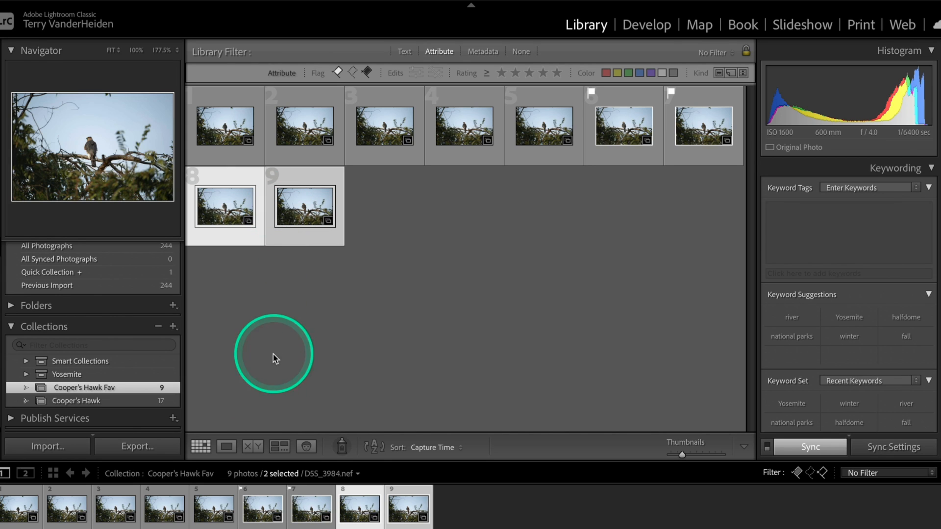
{"action": "left_click", "coordinate": [252, 447]}
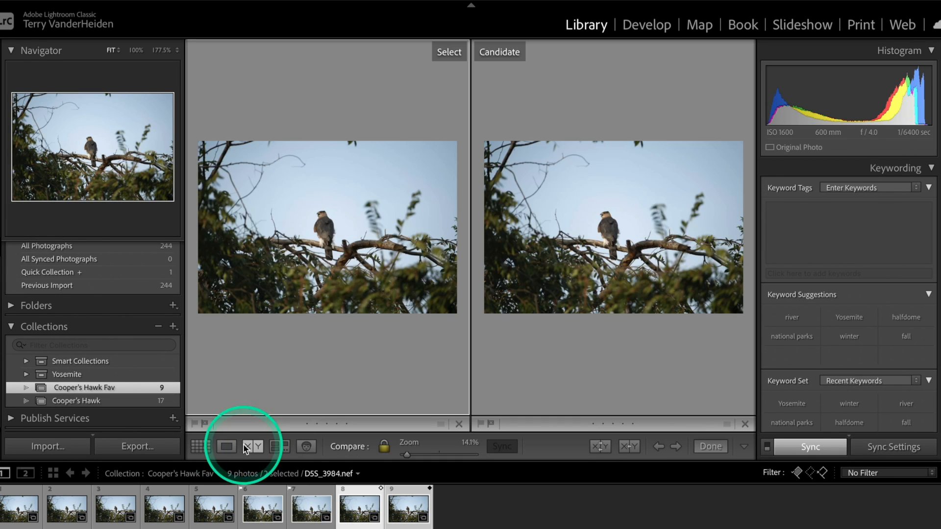
{"action": "left_click", "coordinate": [328, 228]}
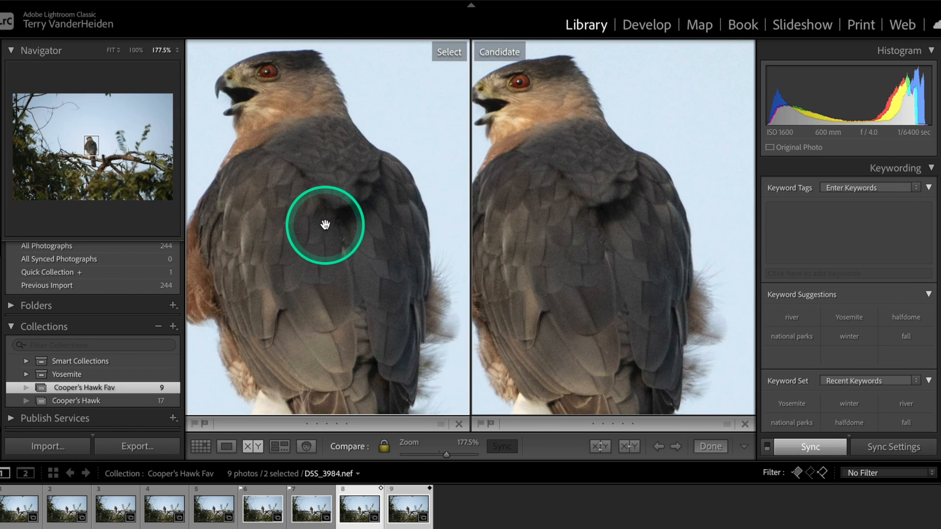
{"action": "left_click_drag", "start_coordinate": [510, 216], "coordinate": [547, 224]}
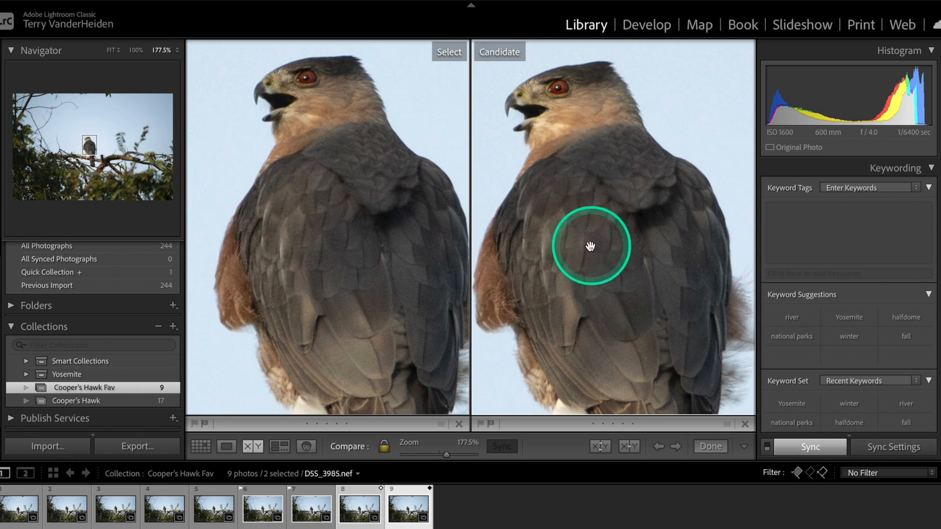
Swap the compared pair, flag the ninth photo as a pick, and return to the thumbnail grid with nothing selected
{"action": "left_click", "coordinate": [599, 446]}
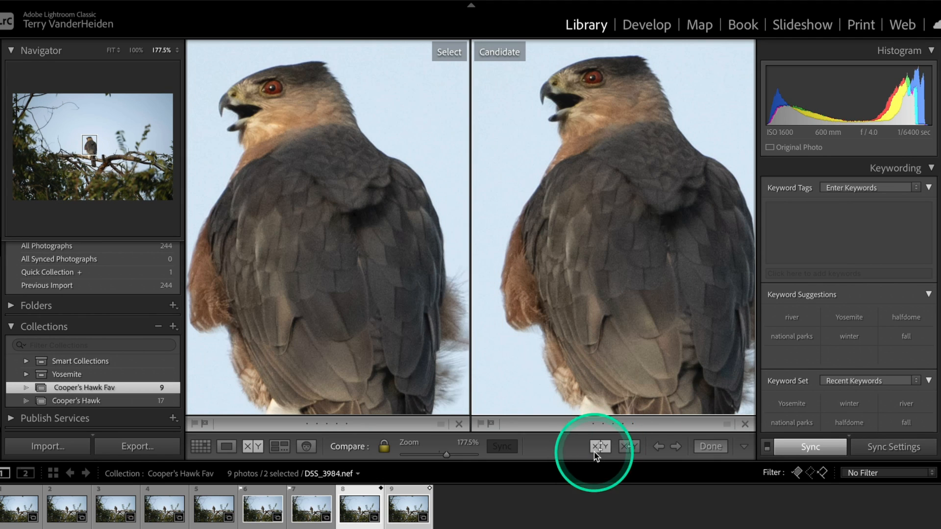
{"action": "right_click", "coordinate": [354, 307]}
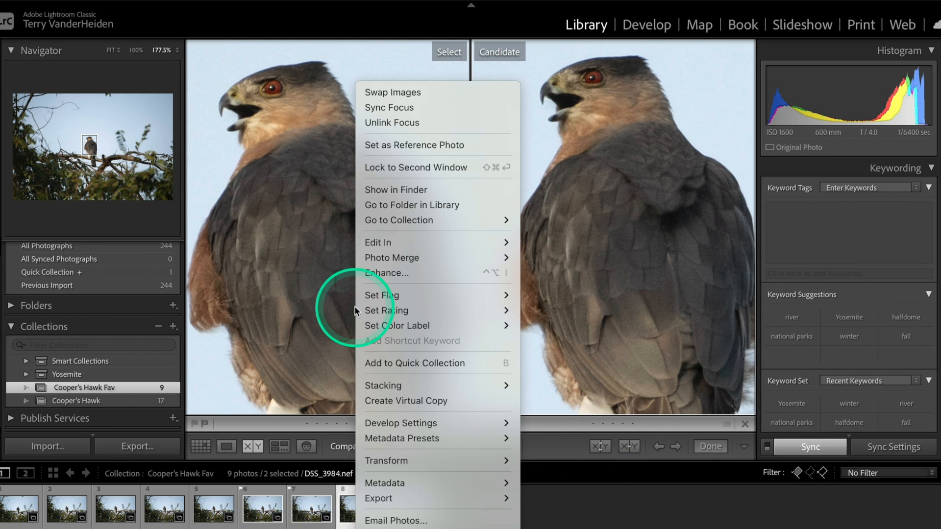
{"action": "mouse_move", "coordinate": [363, 297]}
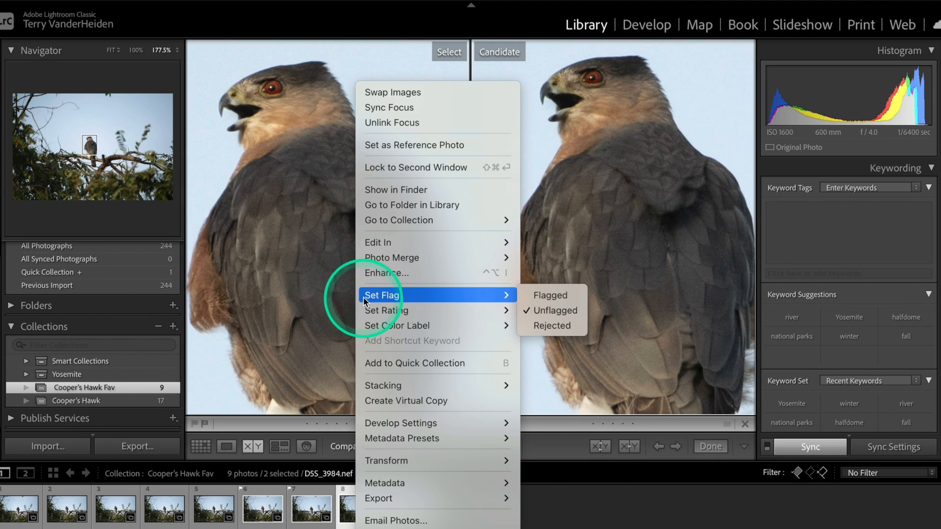
{"action": "left_click", "coordinate": [549, 295]}
{"action": "key", "text": "g"}
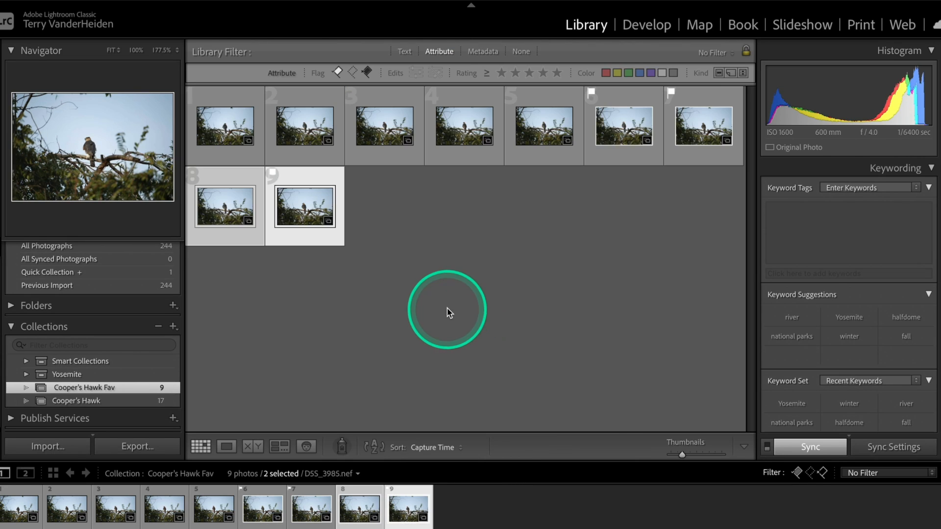
{"action": "key", "text": "ctrl+d"}
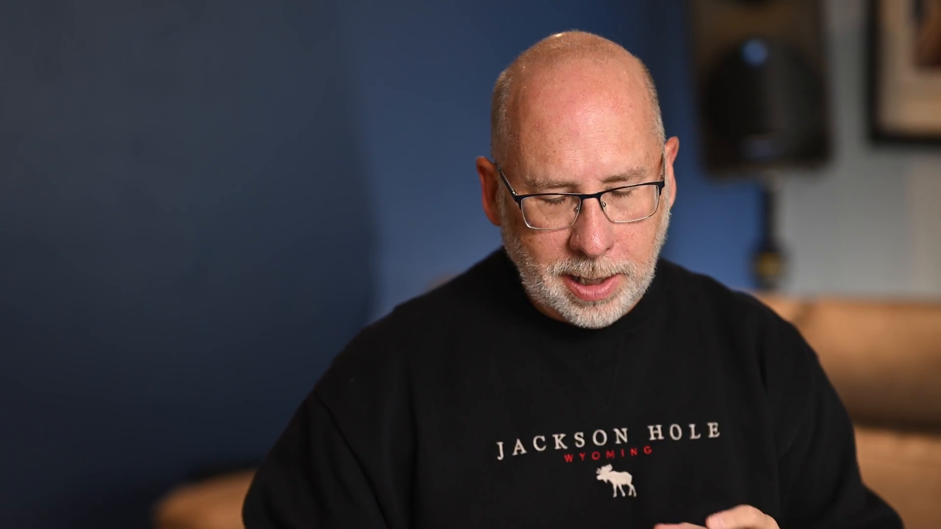
{"action": "left_click", "coordinate": [406, 247]}
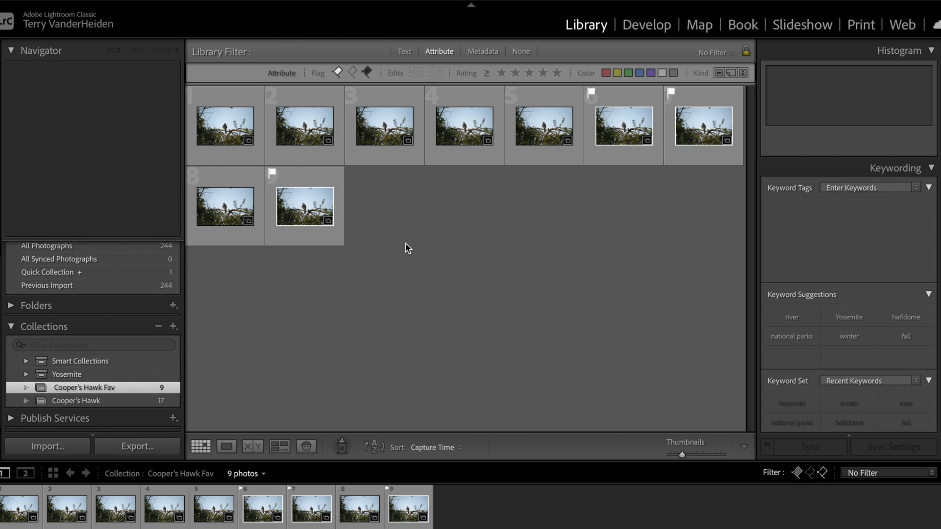
Flag the third photo as a pick, remove that flag again, and clear the selection
{"action": "left_click", "coordinate": [370, 147]}
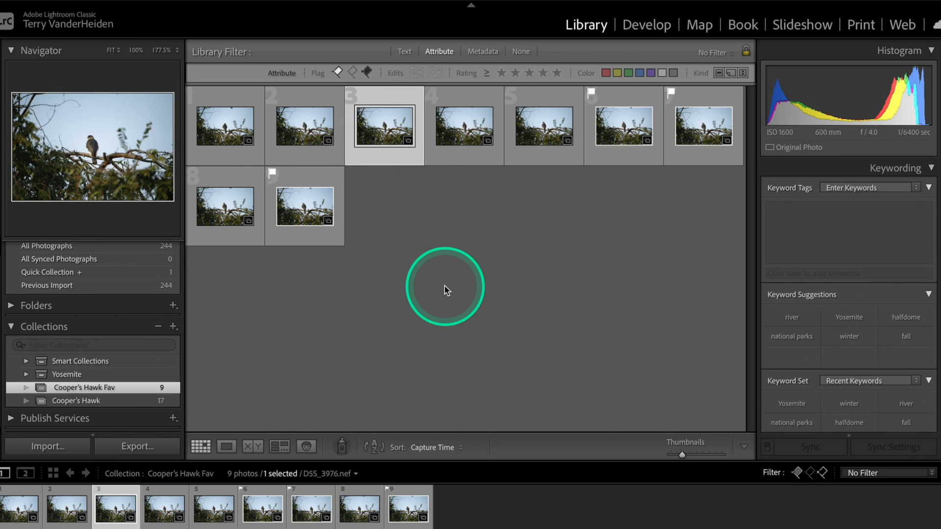
{"action": "key", "text": "p"}
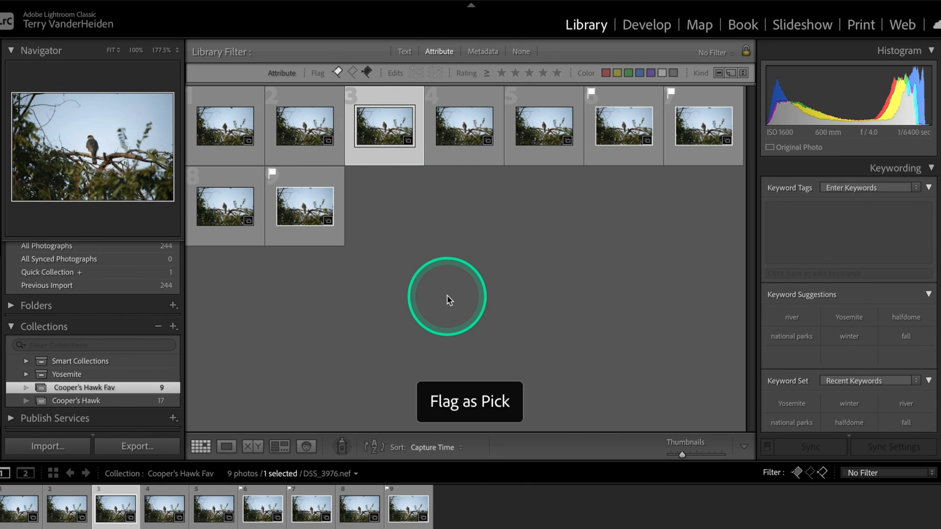
{"action": "left_click", "coordinate": [446, 297]}
{"action": "left_click", "coordinate": [384, 120]}
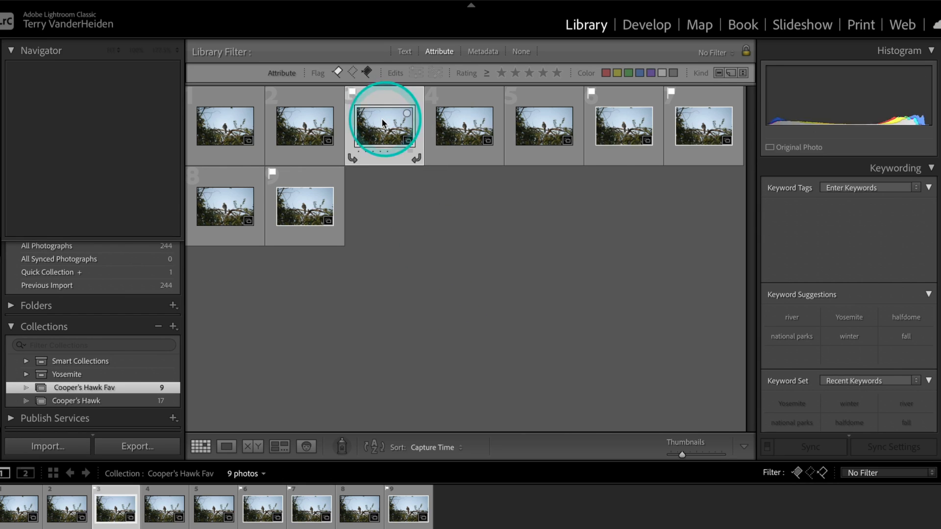
{"action": "key", "text": "u"}
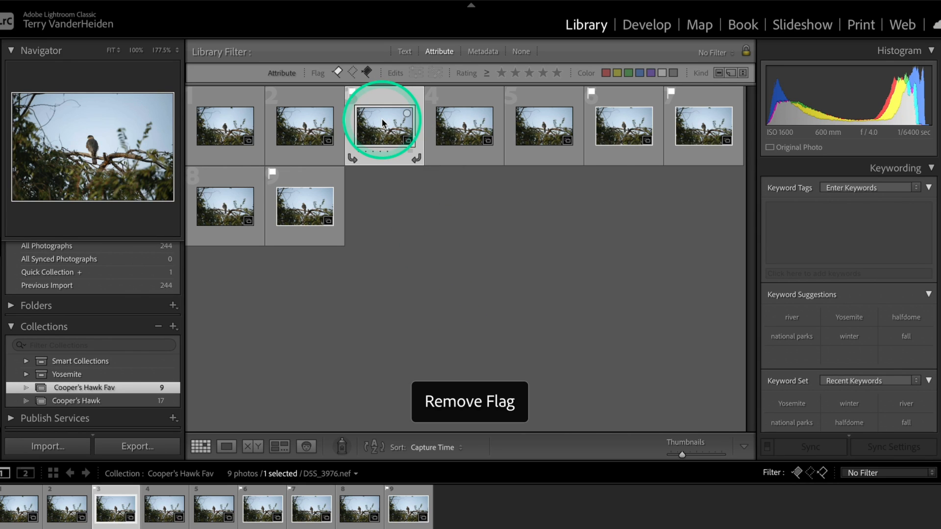
{"action": "left_click", "coordinate": [429, 203]}
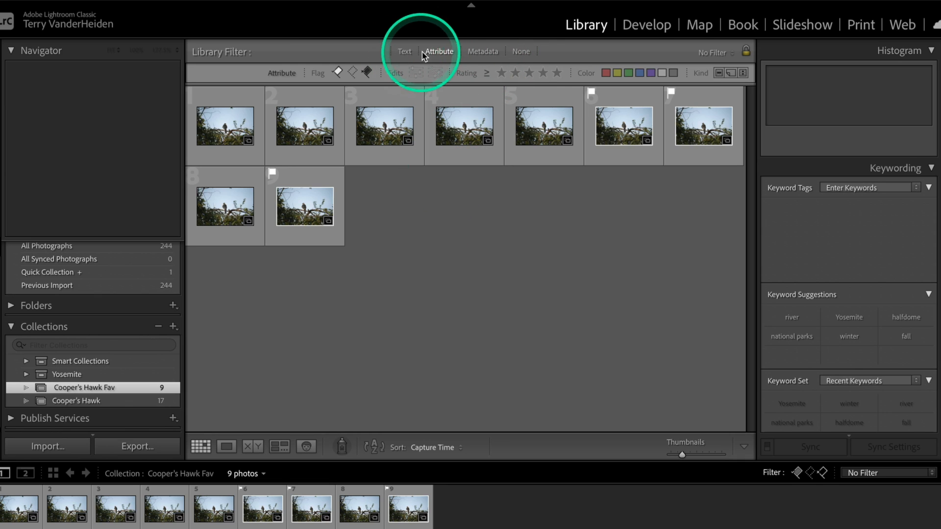
Turn the library filters off and bring back the Attribute filter options
{"action": "left_click", "coordinate": [521, 52]}
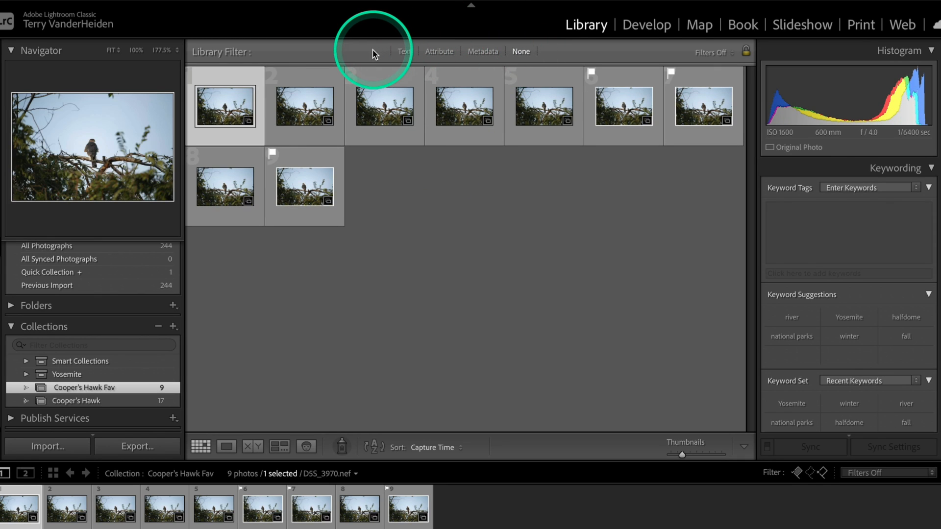
{"action": "left_click", "coordinate": [404, 52]}
{"action": "left_click", "coordinate": [437, 54]}
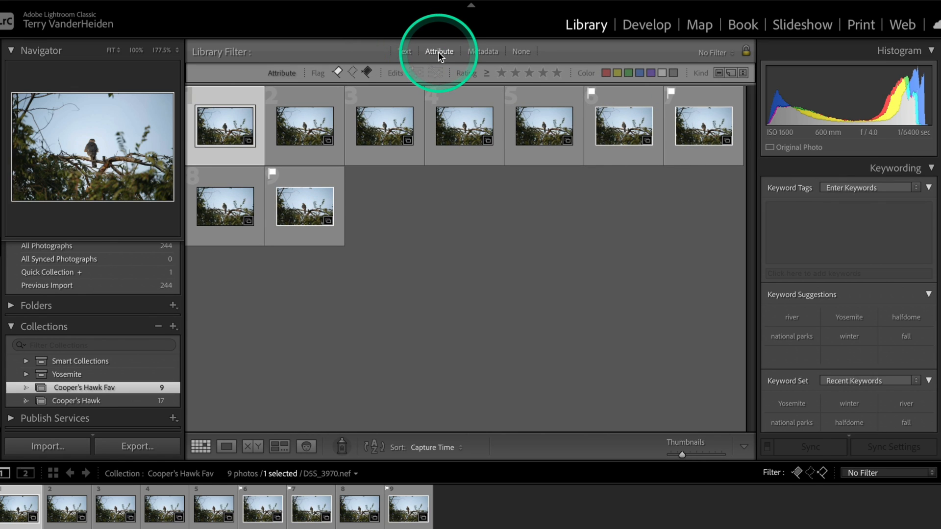
Filter the Cooper's Hawk Fav collection to Flagged Only and enlarge the grid thumbnails to three per row
{"action": "right_click", "coordinate": [353, 72]}
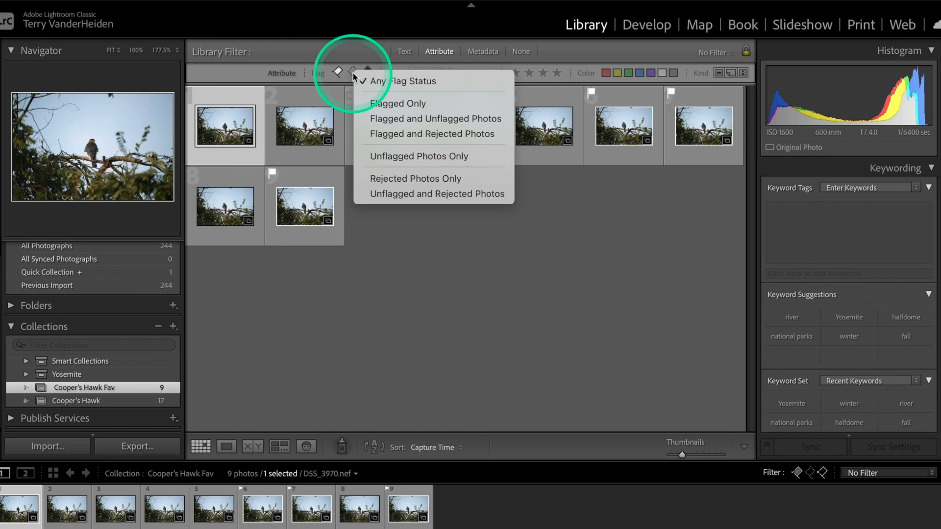
{"action": "left_click", "coordinate": [375, 104]}
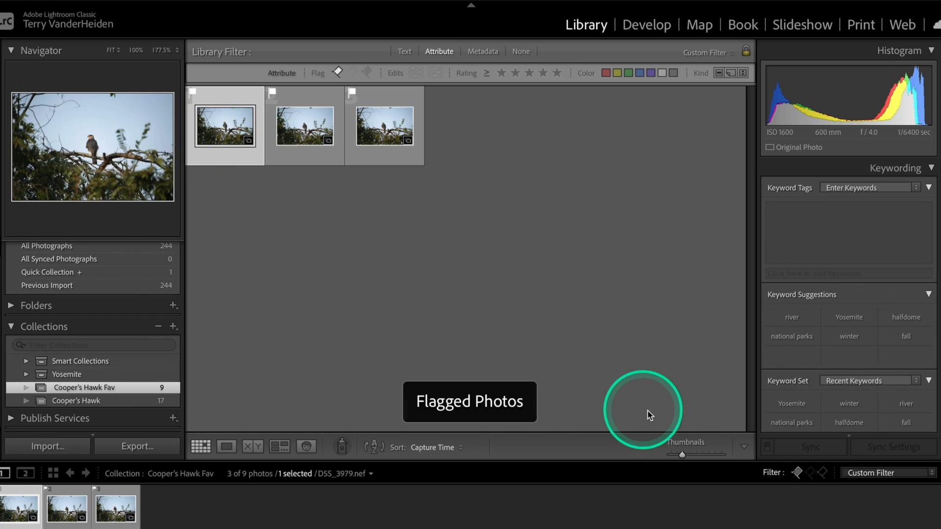
{"action": "left_click_drag", "start_coordinate": [682, 456], "coordinate": [701, 458]}
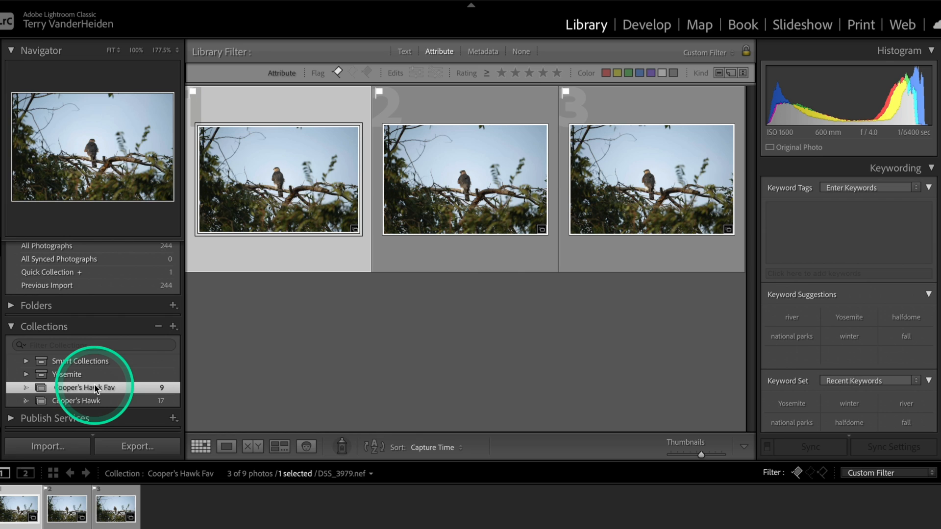
Create a collection named "Cooper's Hawk BEST" that includes the selected photo, without making virtual copies
{"action": "left_click", "coordinate": [173, 327]}
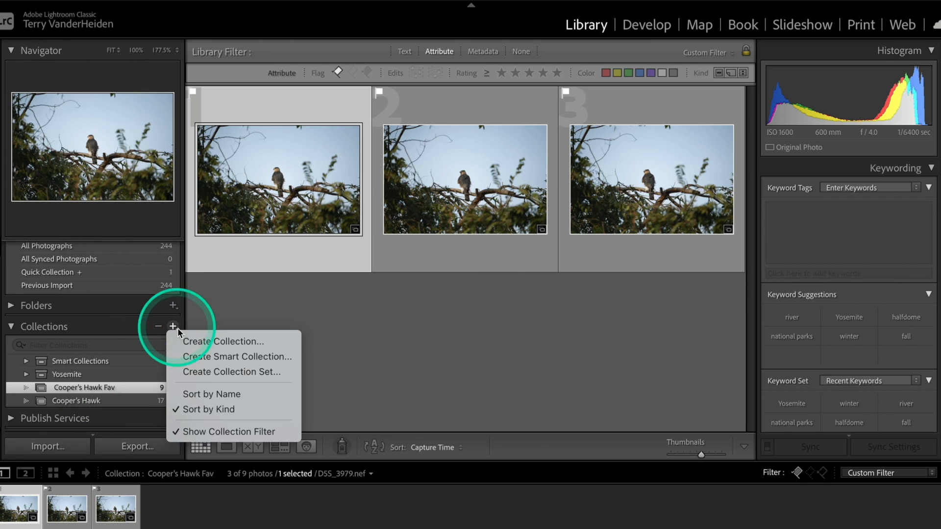
{"action": "left_click", "coordinate": [196, 341]}
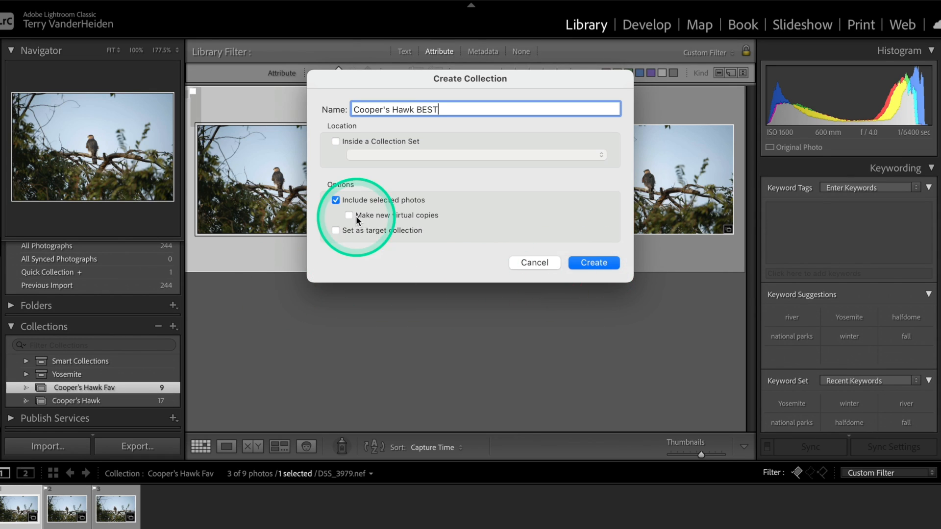
{"action": "left_click", "coordinate": [594, 262]}
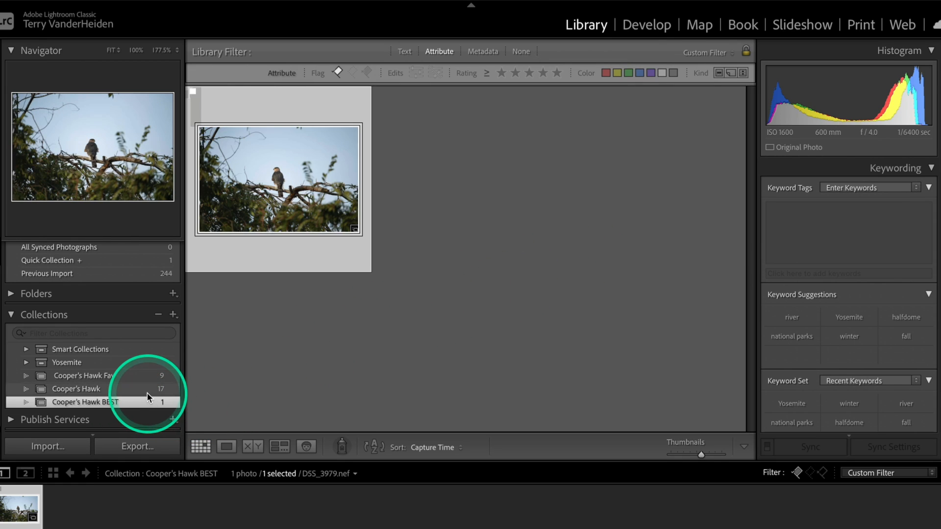
Add all three flagged photos from Cooper's Hawk Fav to the Cooper's Hawk BEST collection and clear the selection
{"action": "left_click", "coordinate": [146, 377]}
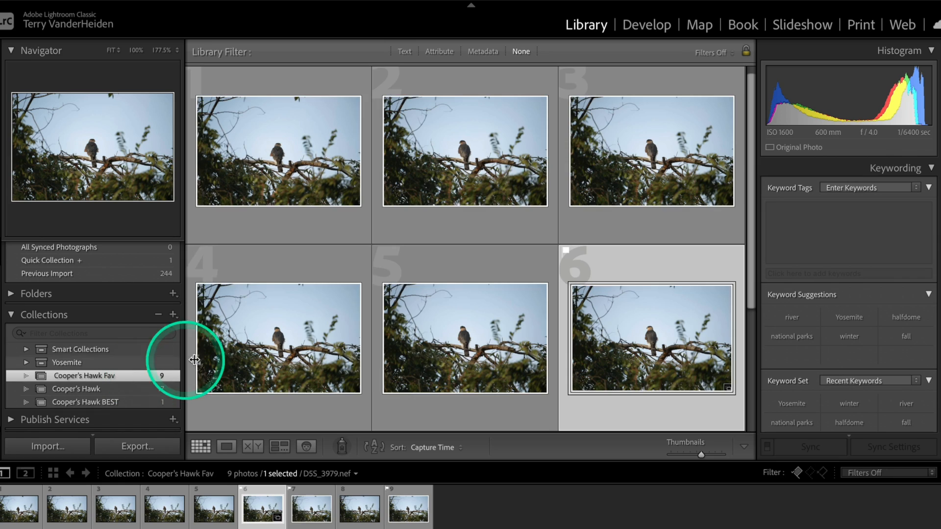
{"action": "left_click", "coordinate": [440, 51]}
{"action": "key", "text": "ctrl+a"}
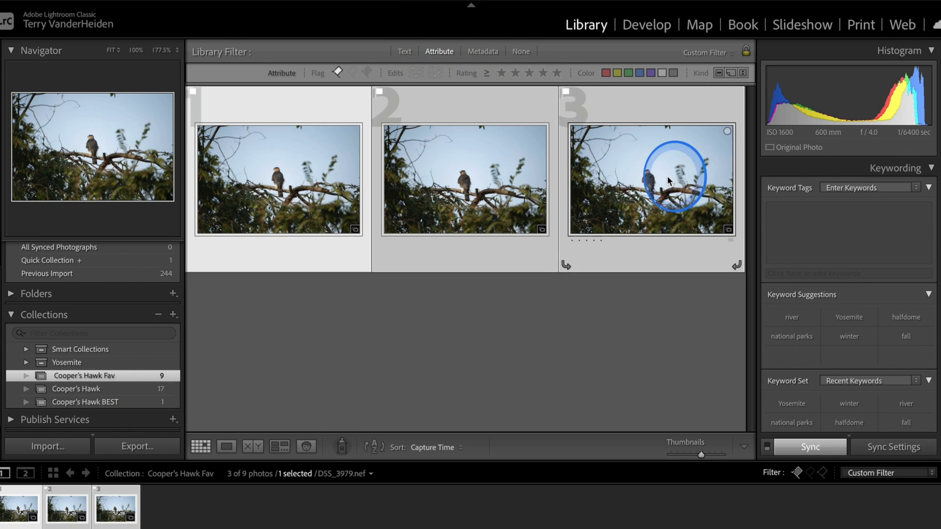
{"action": "left_click_drag", "start_coordinate": [273, 187], "coordinate": [153, 344]}
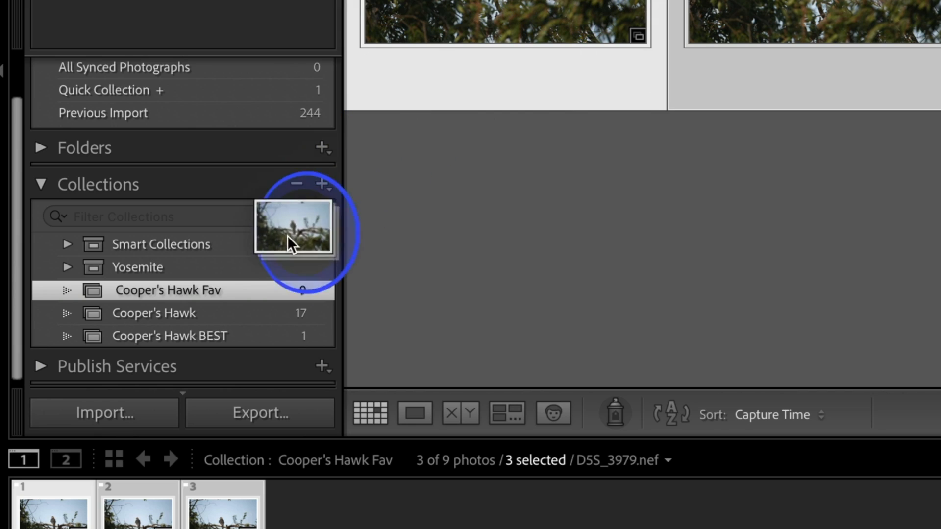
{"action": "left_click_drag", "start_coordinate": [287, 235], "coordinate": [211, 337]}
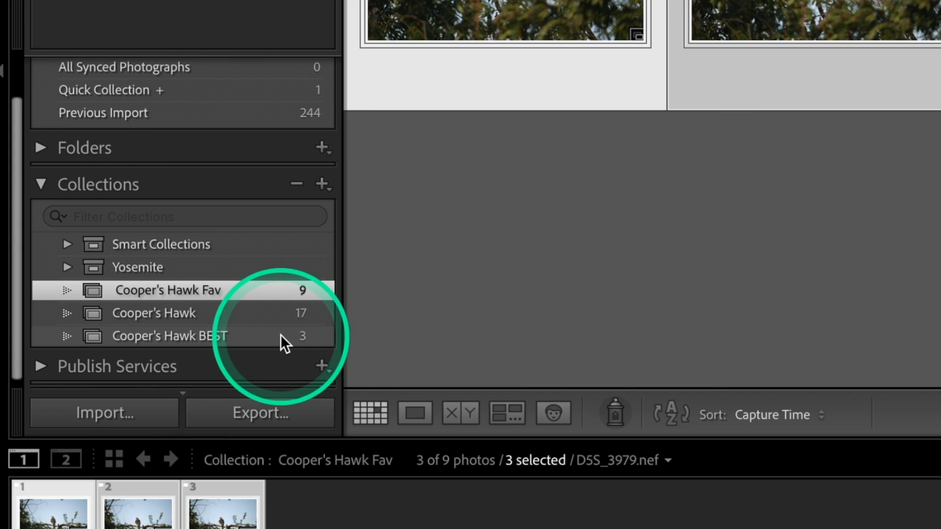
{"action": "left_click", "coordinate": [546, 279]}
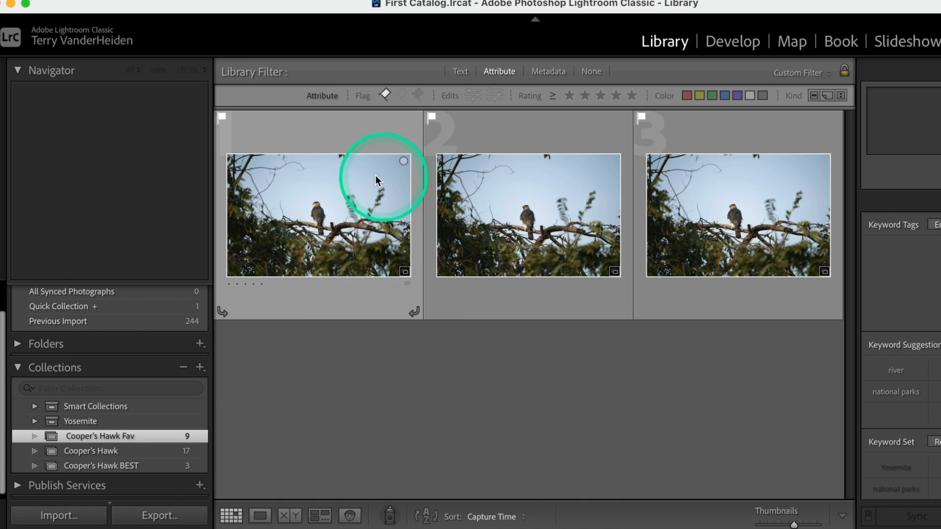
Turn off the library filter, remove the flags from all three photos in Cooper's Hawk BEST, and clear the selection
{"action": "left_click", "coordinate": [591, 71]}
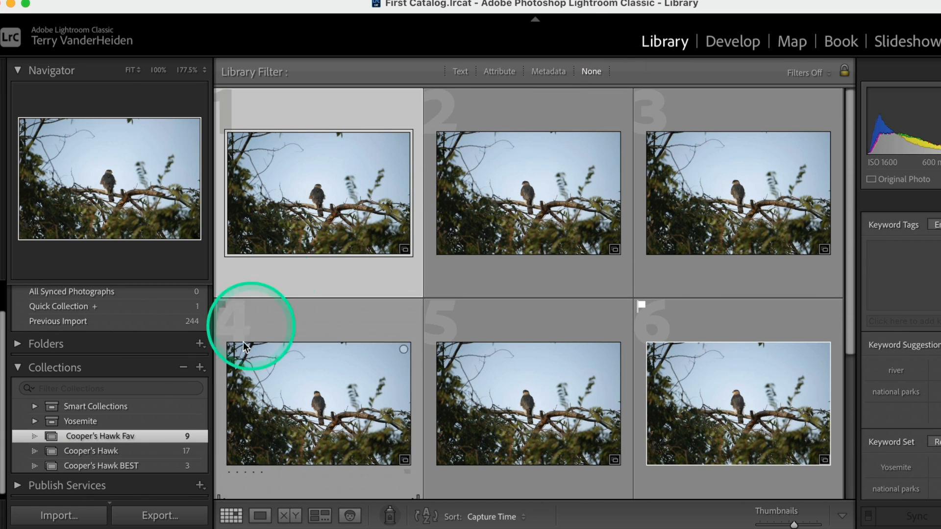
{"action": "left_click", "coordinate": [159, 466]}
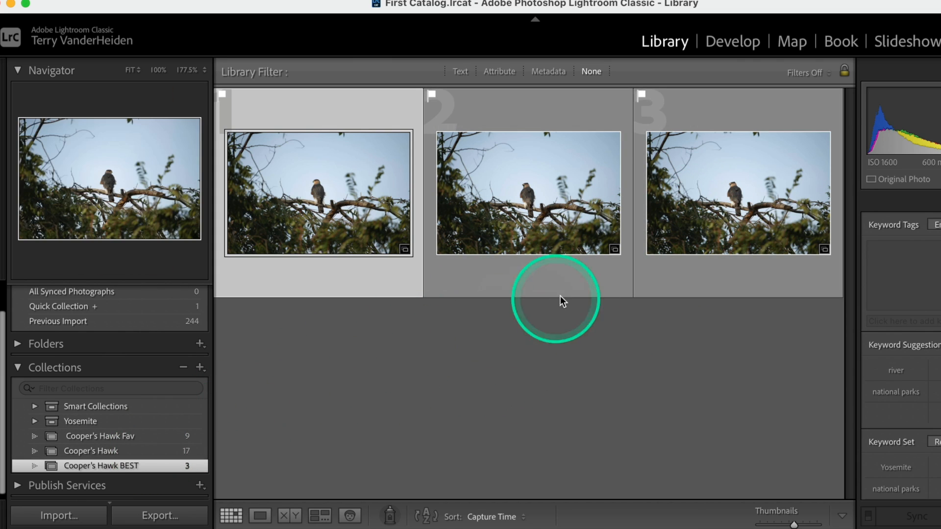
{"action": "left_click", "coordinate": [719, 217], "text": "shift"}
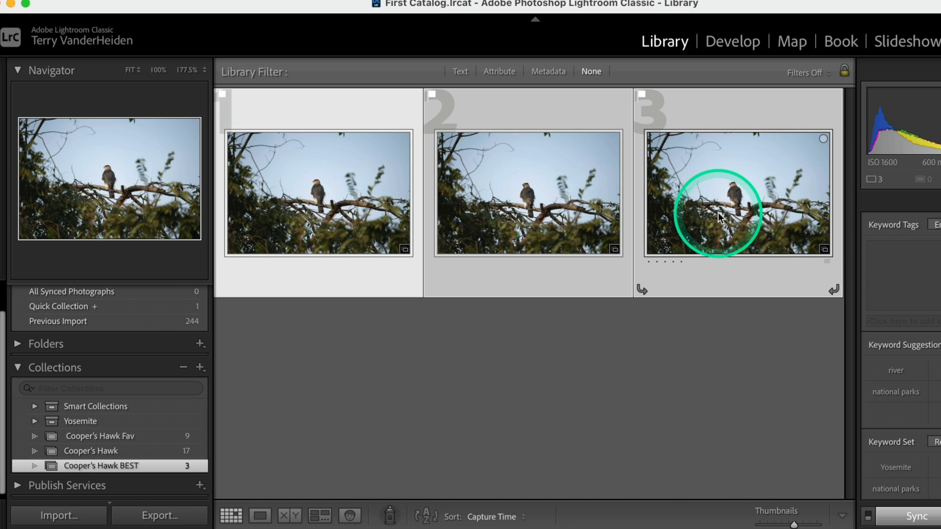
{"action": "key", "text": "u"}
{"action": "left_click", "coordinate": [530, 360]}
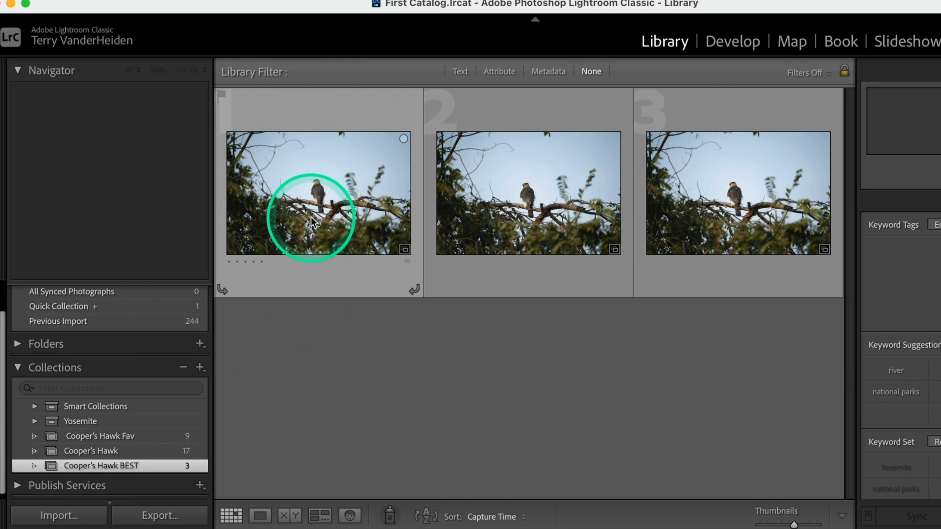
Compare the first photo side by side with the second and third photos, and return to the thumbnail grid
{"action": "left_click", "coordinate": [312, 214]}
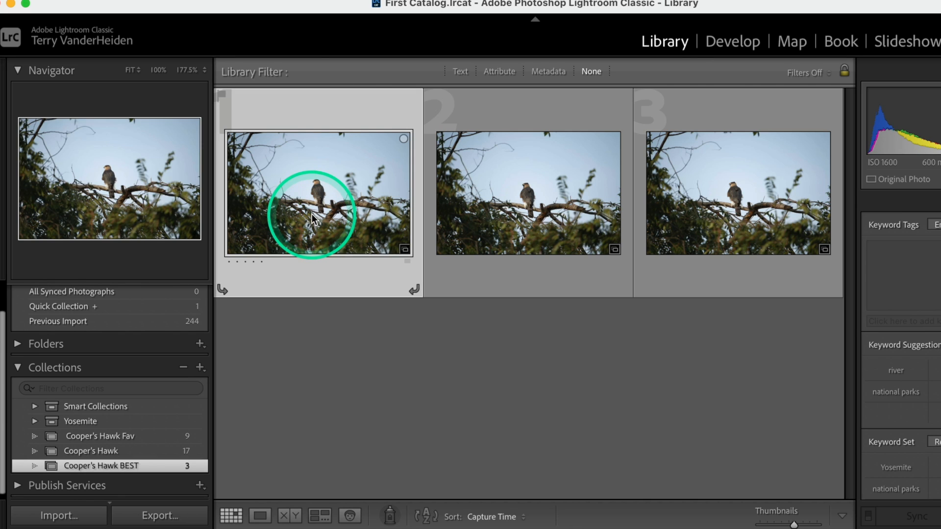
{"action": "left_click", "coordinate": [521, 225], "text": "shift"}
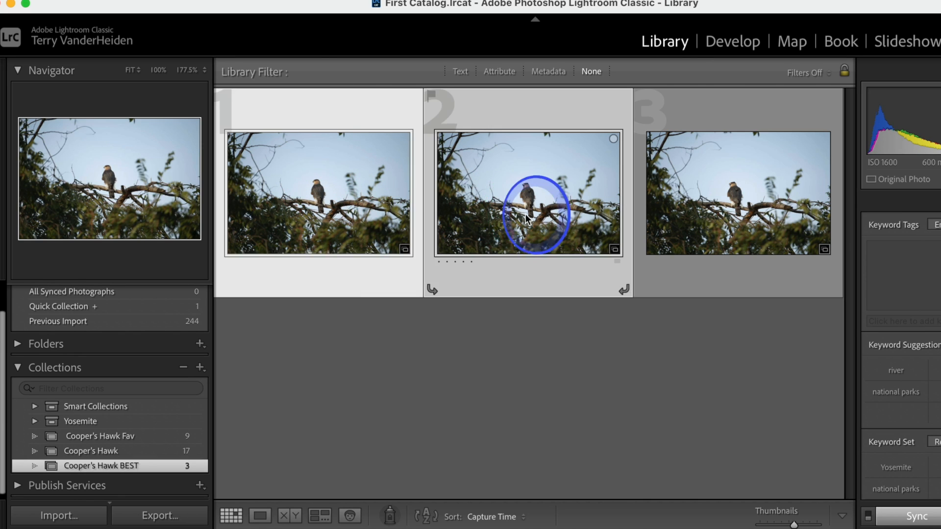
{"action": "left_click", "coordinate": [291, 513]}
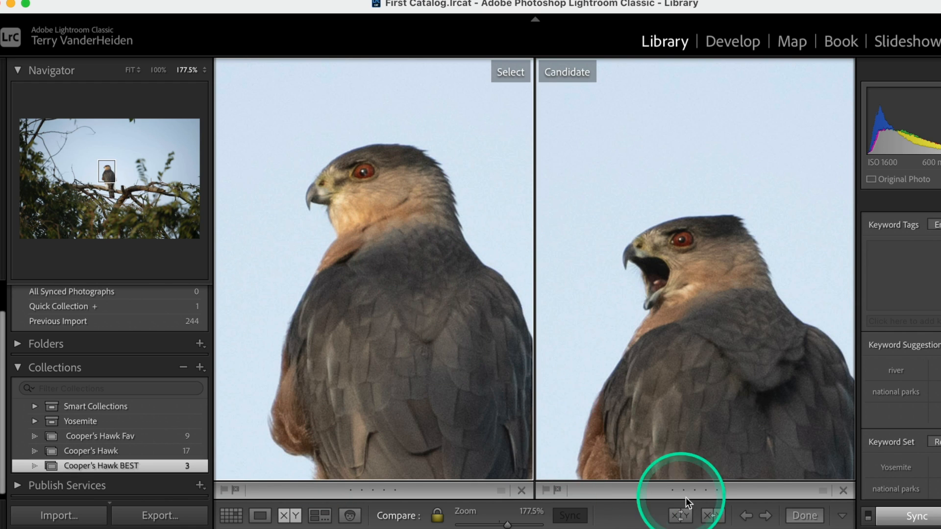
{"action": "left_click", "coordinate": [767, 517]}
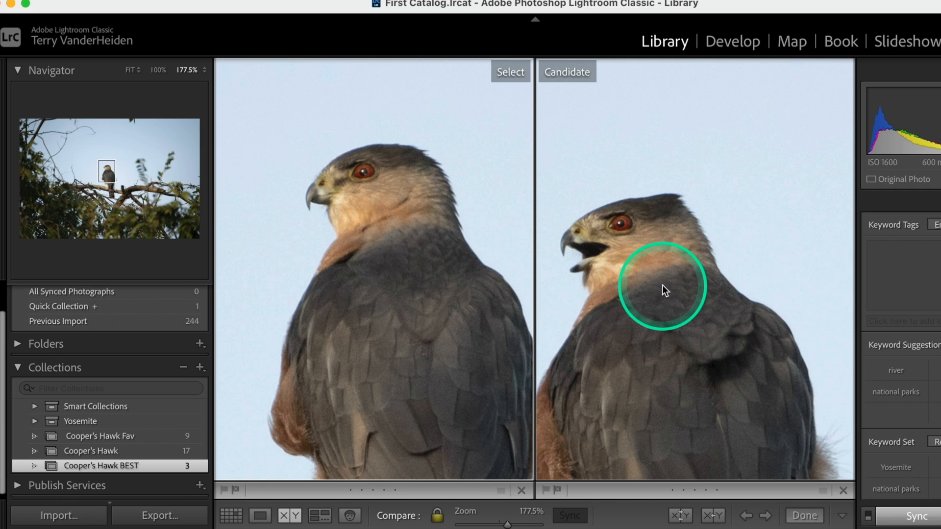
{"action": "key", "text": "g"}
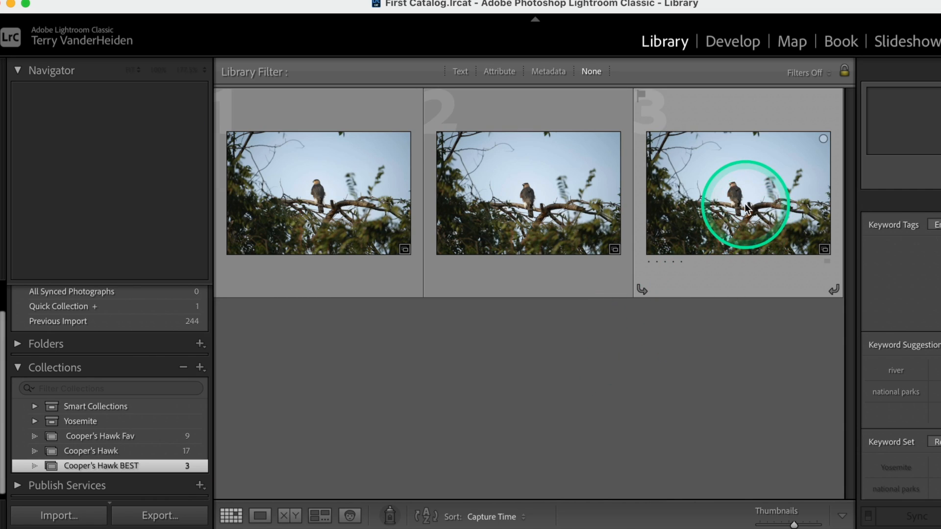
Flag the first and second photos as picks and clear the selection
{"action": "left_click", "coordinate": [548, 195]}
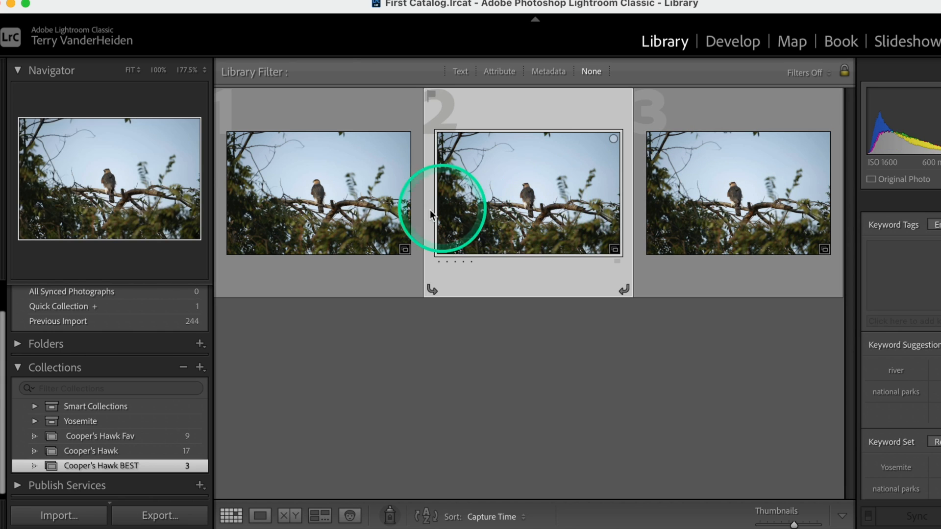
{"action": "left_click", "coordinate": [328, 220], "text": "shift"}
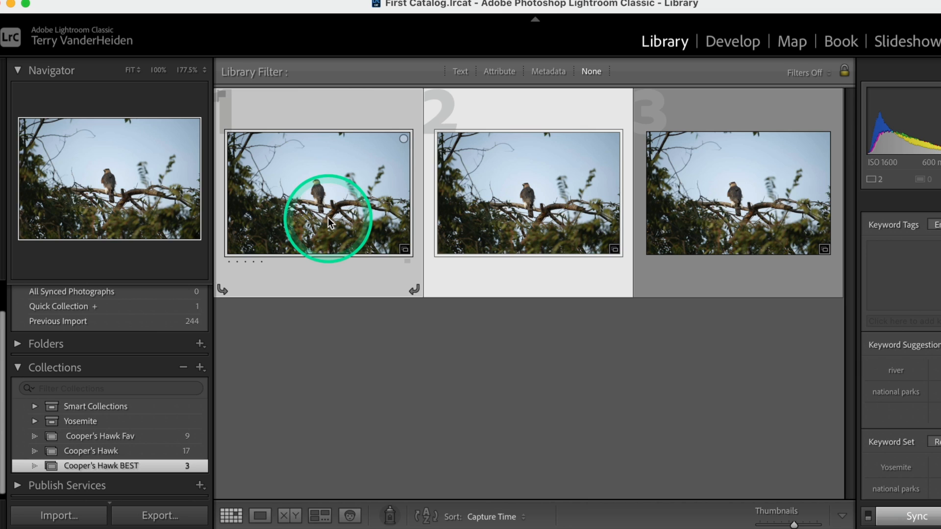
{"action": "key", "text": "p"}
{"action": "left_click", "coordinate": [376, 395]}
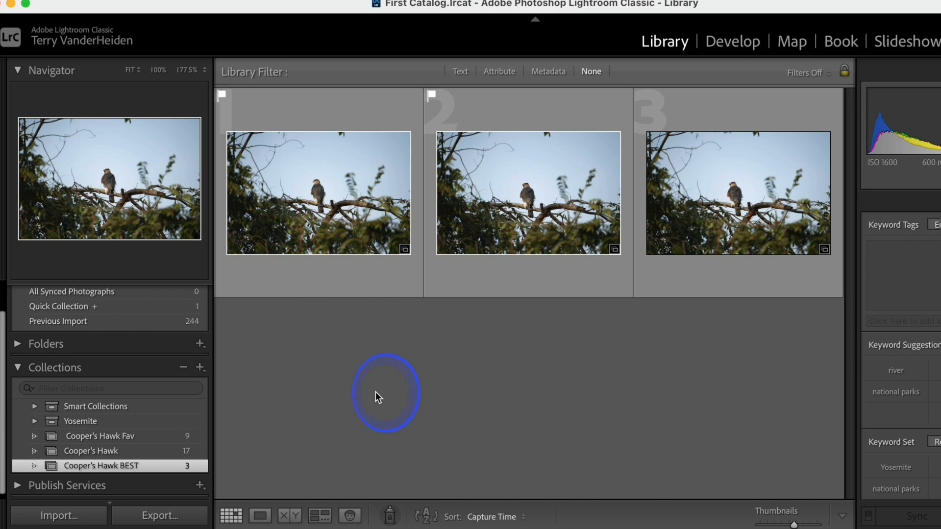
Remove the pick flags from the first and second photos again and clear the selection
{"action": "left_click", "coordinate": [451, 245]}
{"action": "left_click", "coordinate": [348, 228], "text": "shift"}
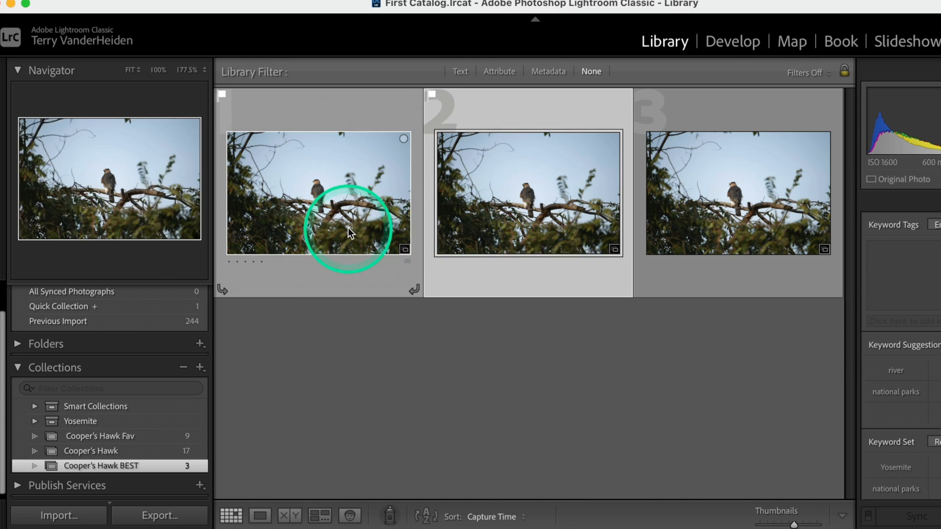
{"action": "key", "text": "u"}
{"action": "left_click", "coordinate": [393, 355]}
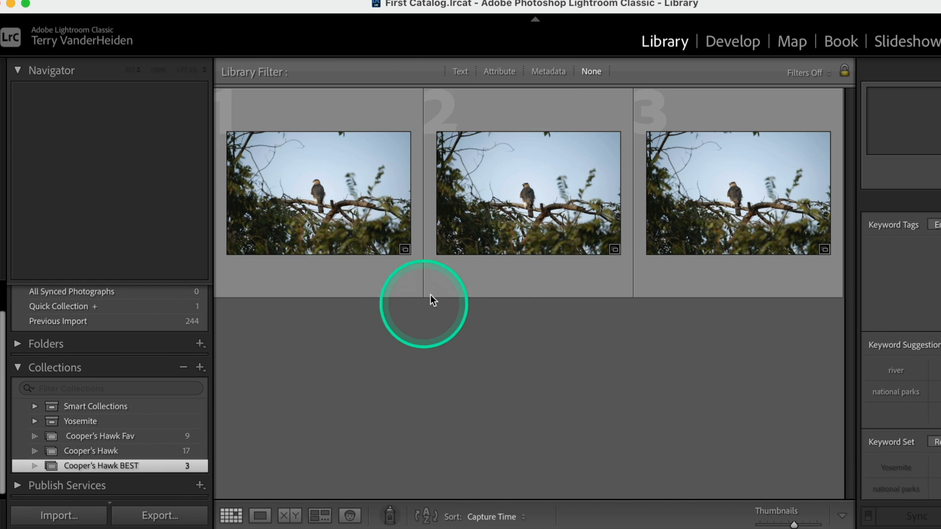
Set the Red color label on the first and second photos and clear the selection
{"action": "left_click", "coordinate": [370, 220]}
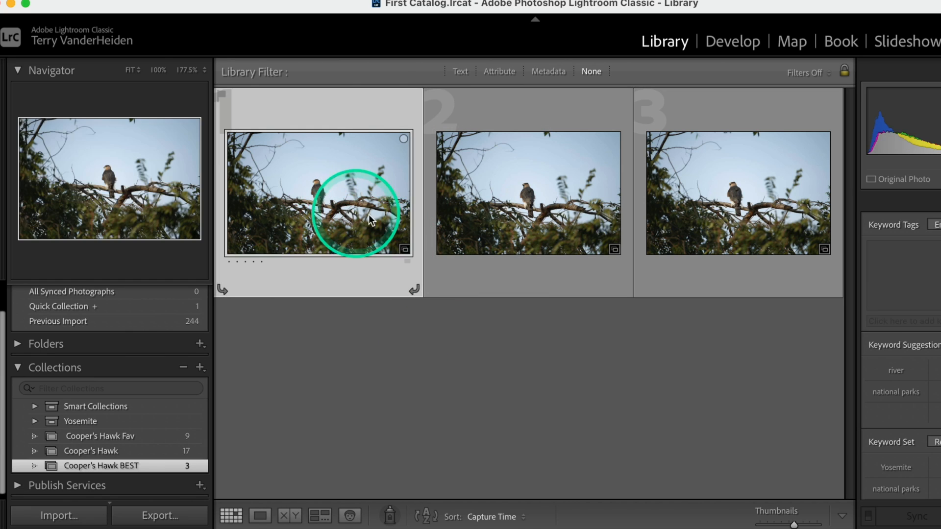
{"action": "left_click", "coordinate": [521, 223], "text": "super"}
{"action": "right_click", "coordinate": [517, 223]}
{"action": "mouse_move", "coordinate": [582, 312]}
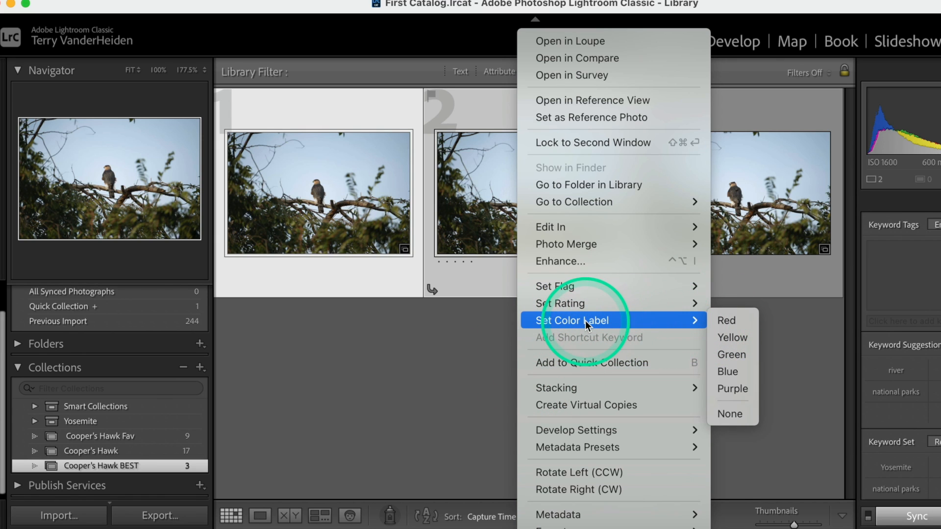
{"action": "left_click", "coordinate": [729, 322]}
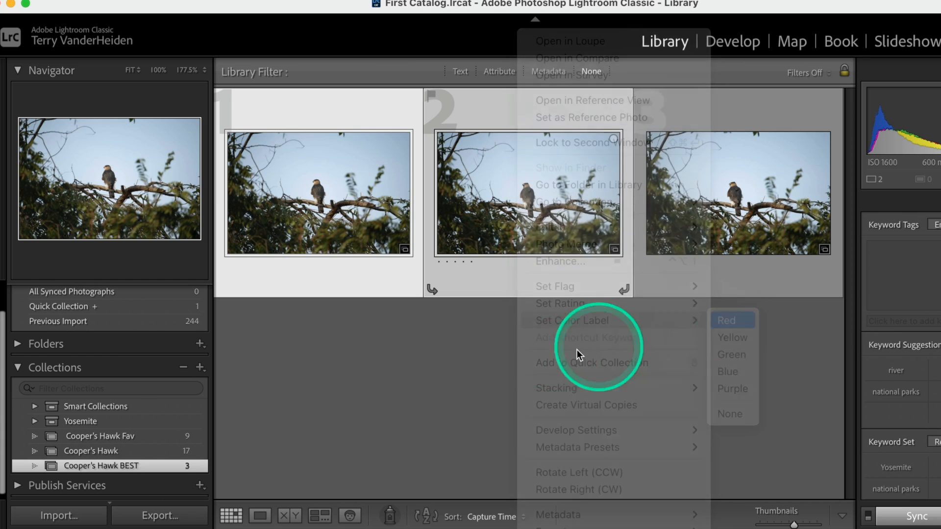
{"action": "left_click", "coordinate": [478, 400]}
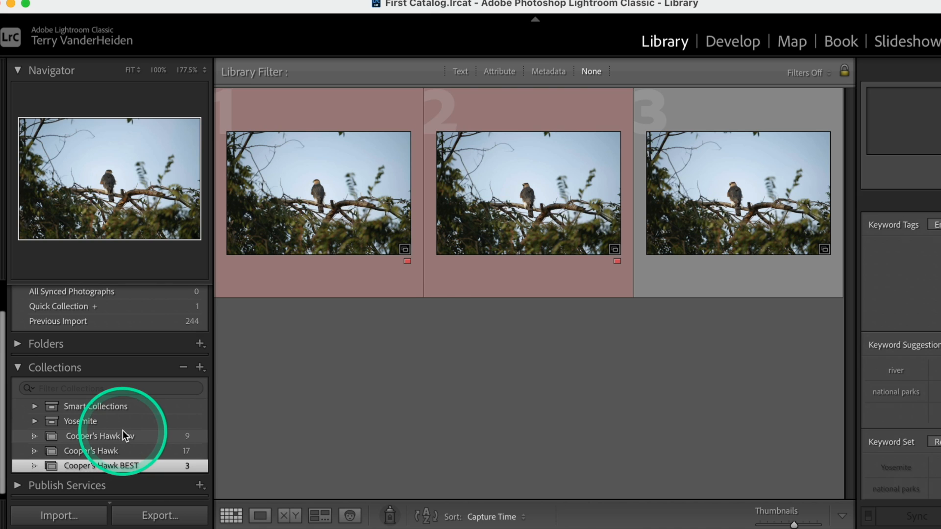
Create a top-level collection set named "Hawks"
{"action": "left_click", "coordinate": [199, 369]}
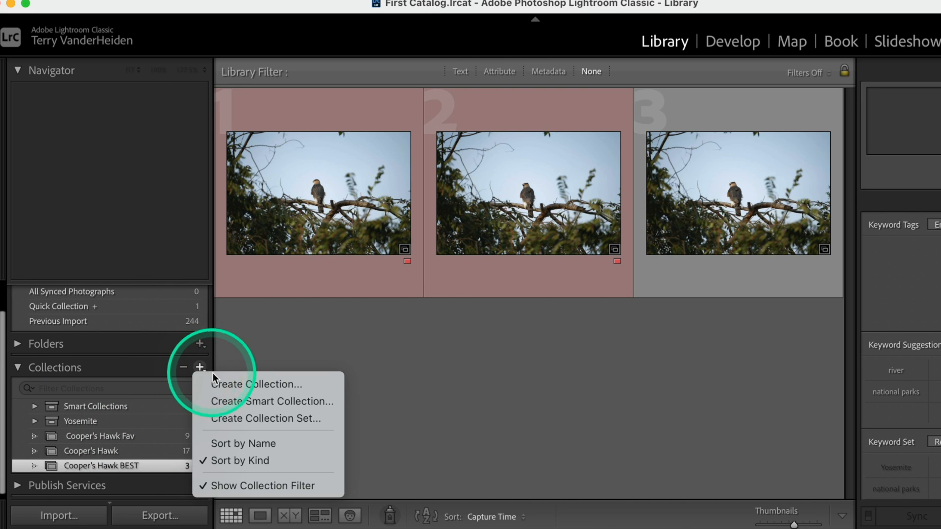
{"action": "left_click", "coordinate": [223, 418]}
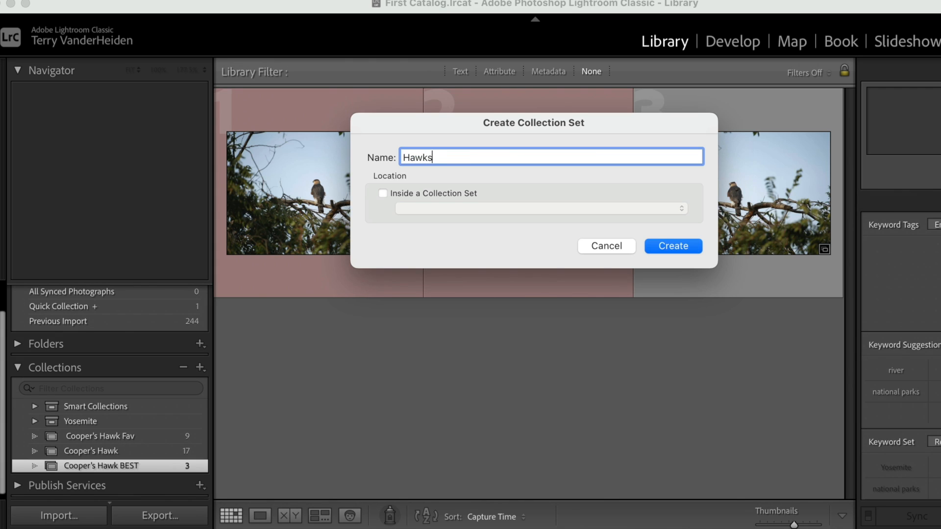
{"action": "left_click", "coordinate": [673, 249]}
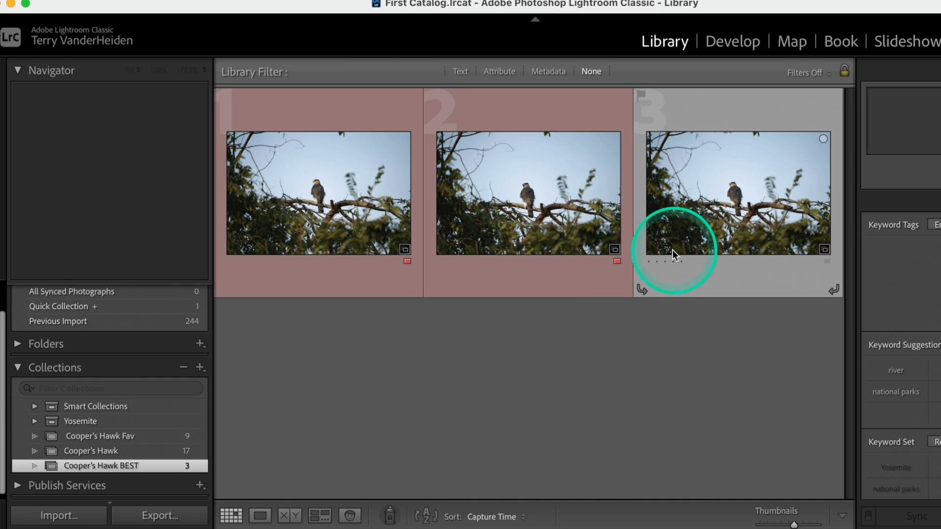
Move the Cooper's Hawk Fav, Cooper's Hawk and Cooper's Hawk BEST collections into the Hawks collection set
{"action": "left_click", "coordinate": [87, 437]}
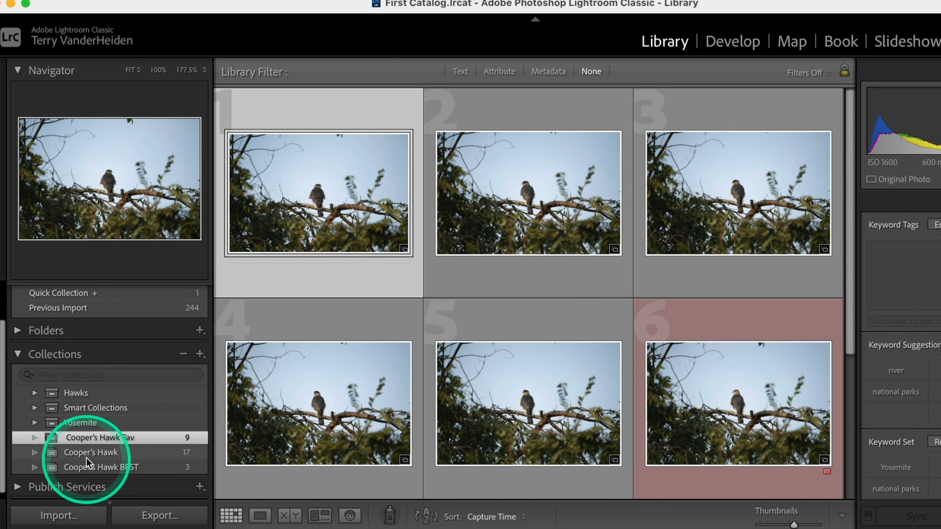
{"action": "left_click_drag", "start_coordinate": [87, 434], "coordinate": [89, 392]}
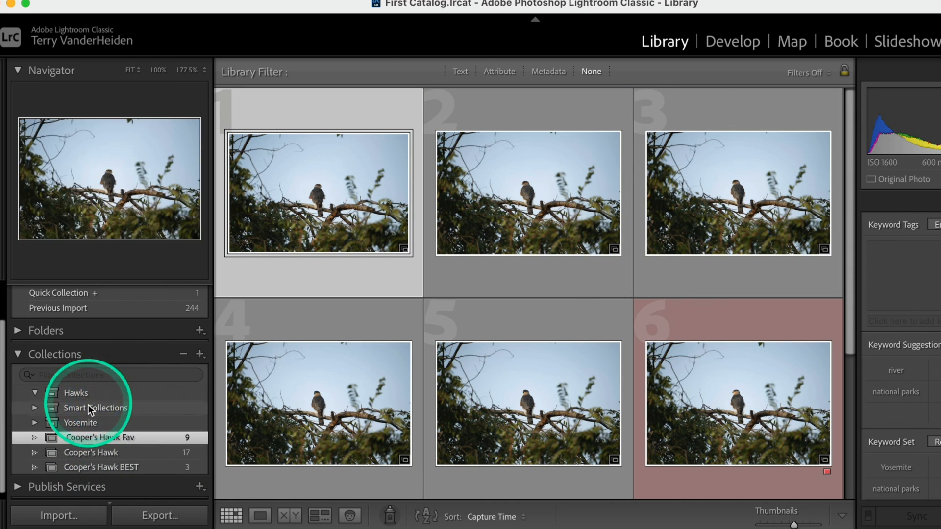
{"action": "left_click_drag", "start_coordinate": [91, 454], "coordinate": [92, 392]}
{"action": "left_click_drag", "start_coordinate": [101, 471], "coordinate": [98, 397]}
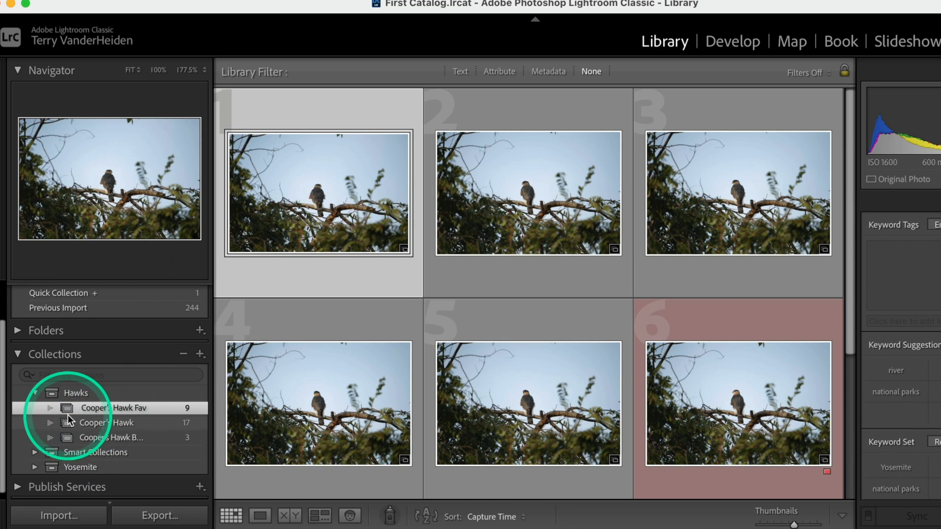
Collapse and re-expand the Hawks set, and show its Cooper's Hawk BEST collection with no photo selected
{"action": "left_click", "coordinate": [34, 393]}
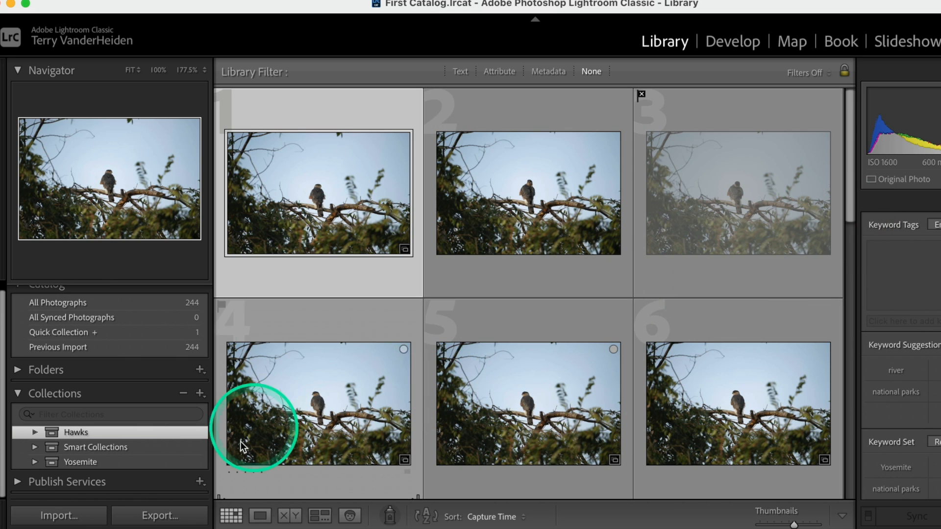
{"action": "left_click", "coordinate": [34, 432]}
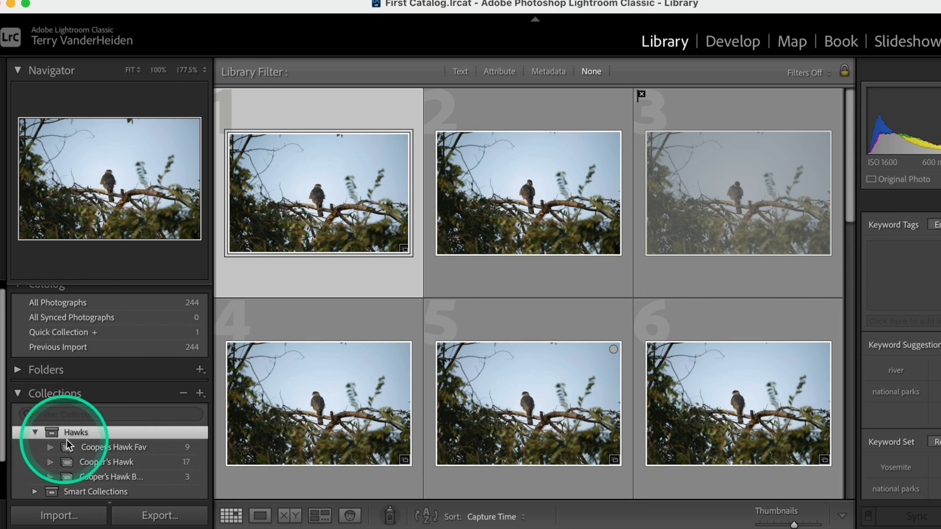
{"action": "left_click", "coordinate": [114, 476]}
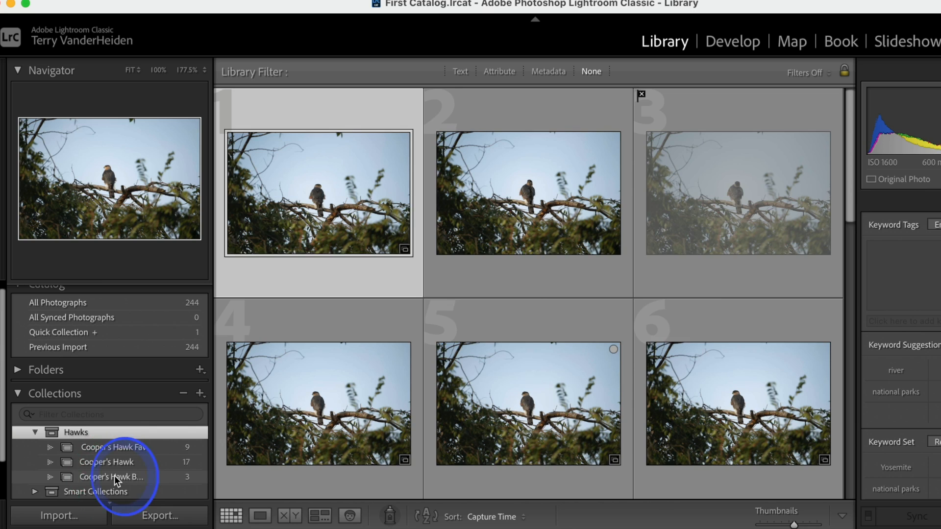
{"action": "left_click", "coordinate": [406, 406]}
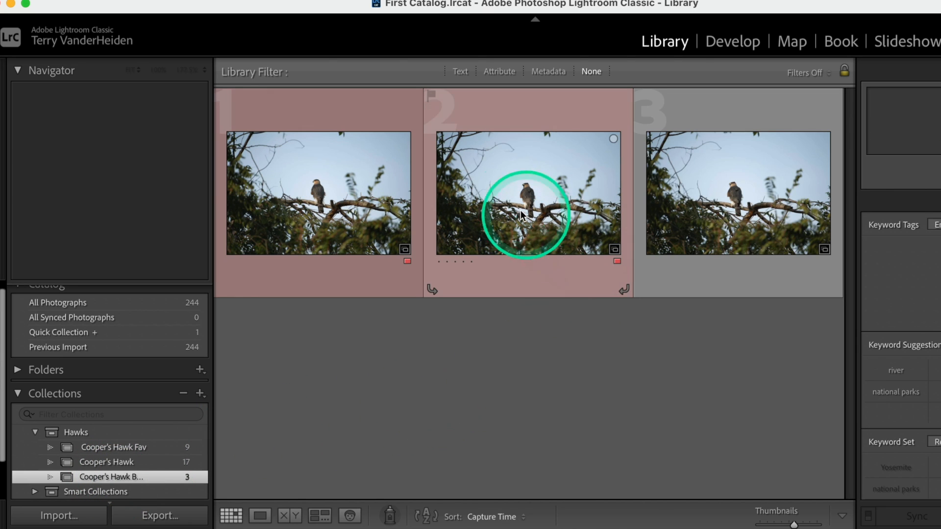